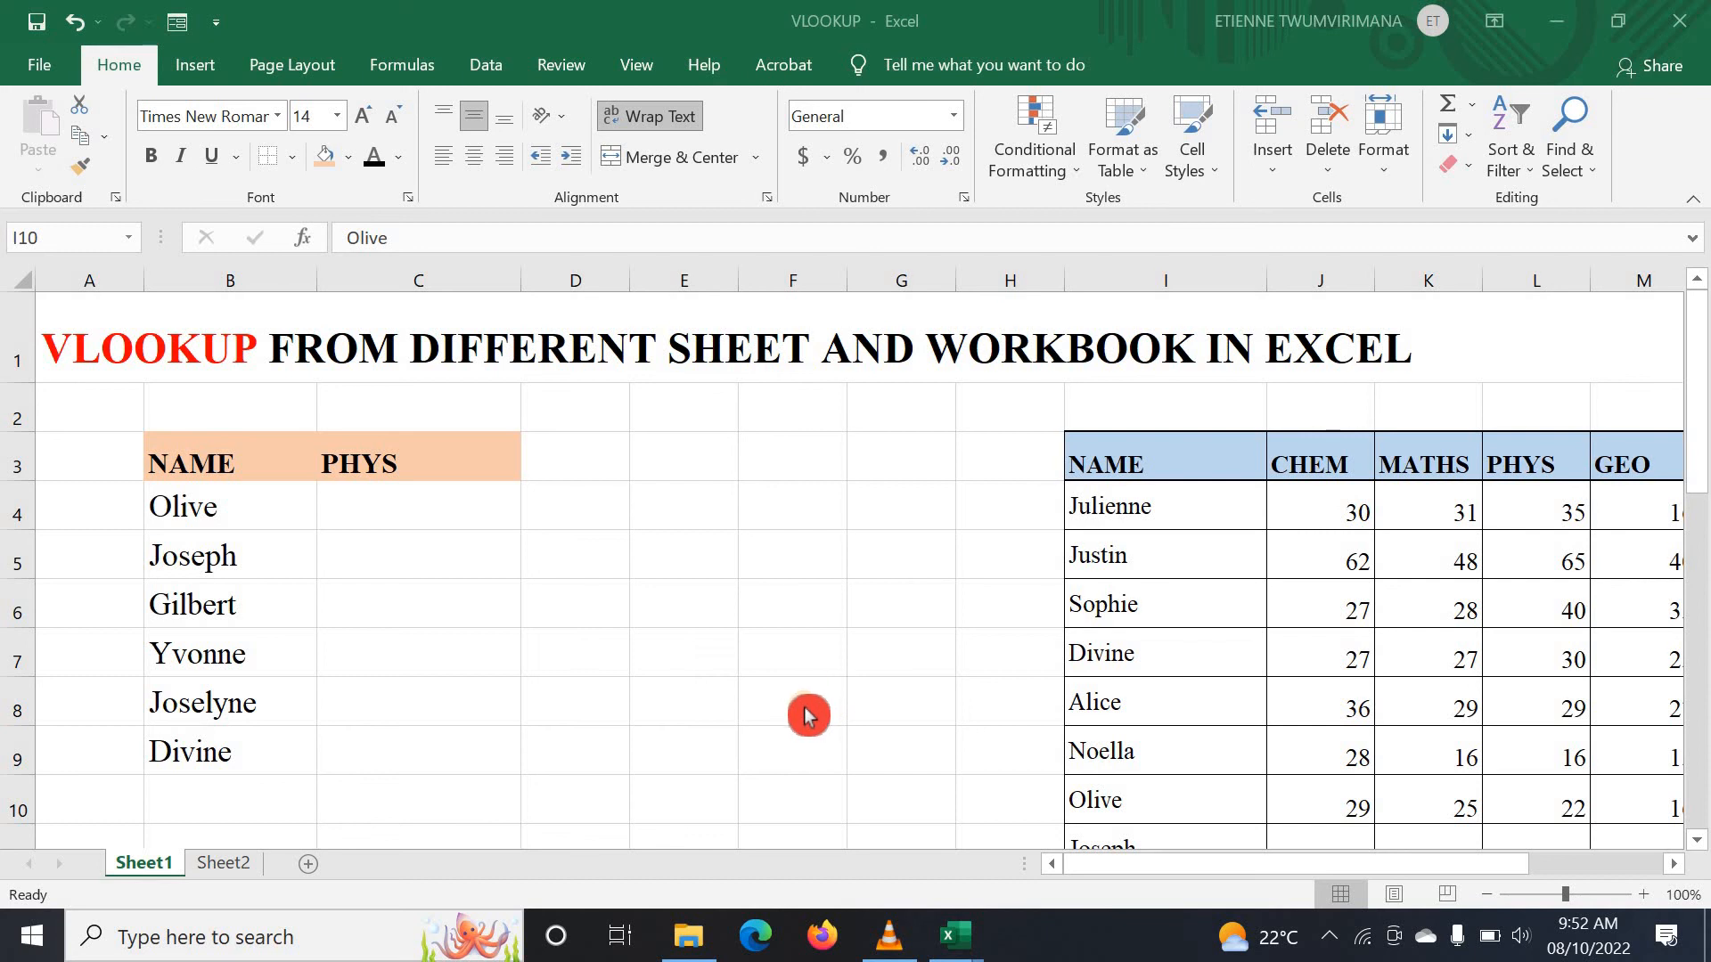
Step: Examine the name list with its empty PHYS column and the full marks table on Sheet1
{"action": "left_click", "coordinate": [948, 699]}
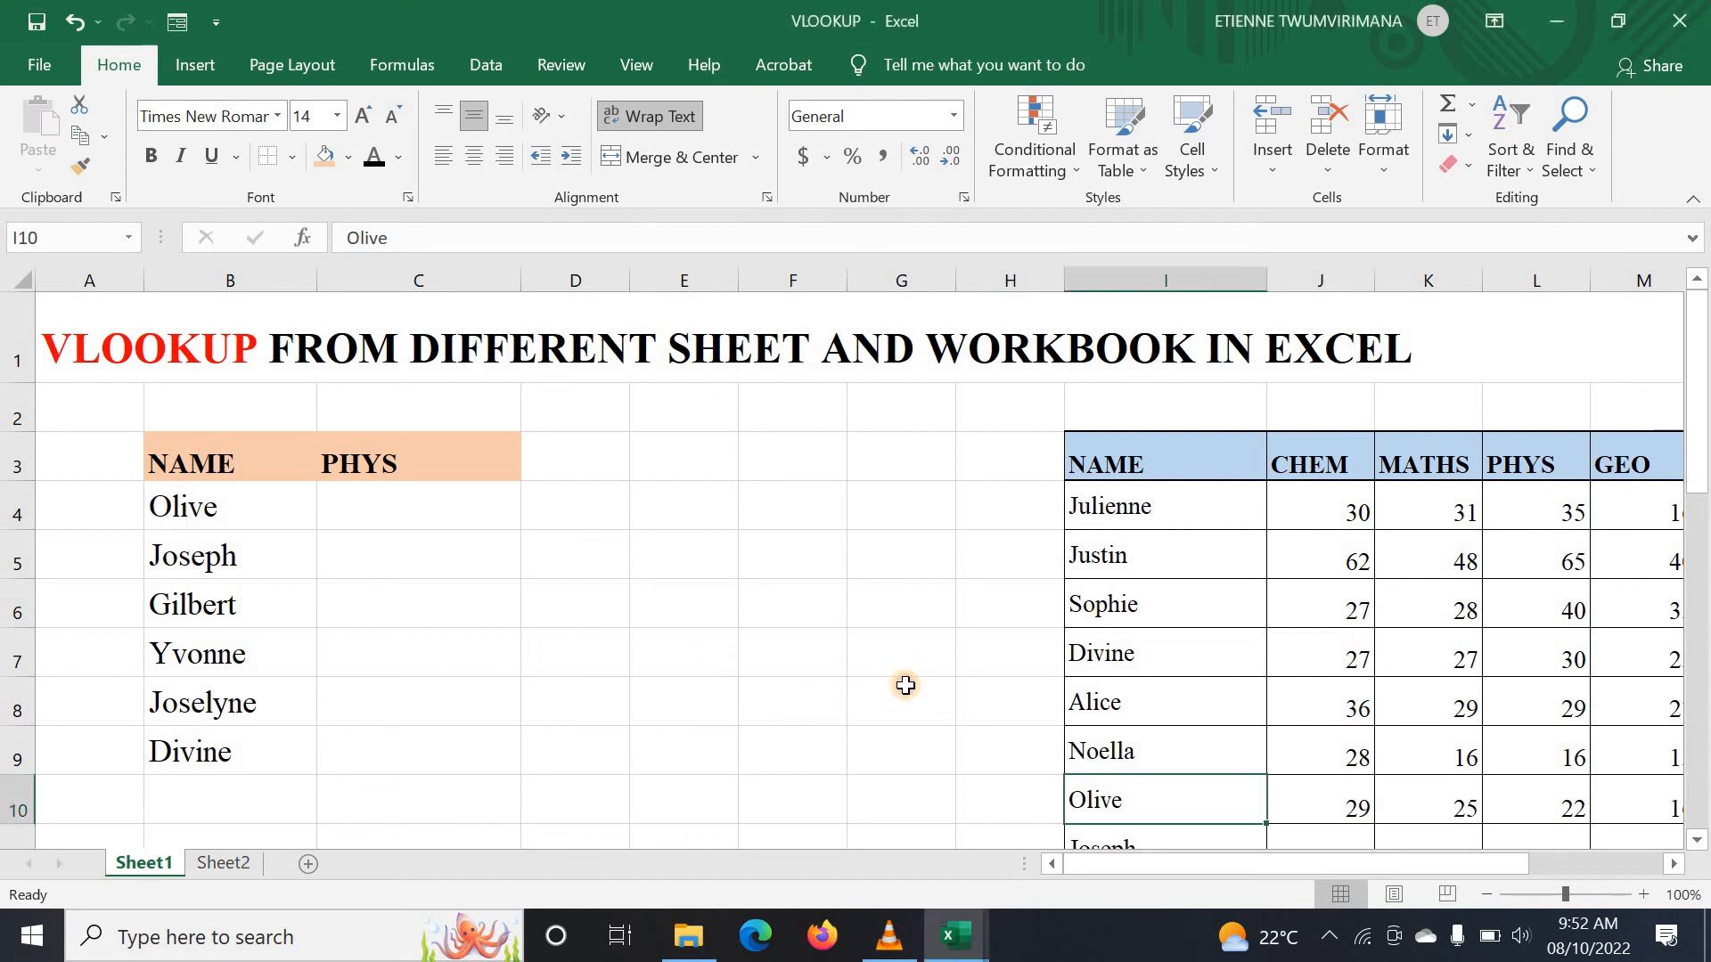
{"action": "left_click", "coordinate": [901, 699]}
{"action": "left_click_drag", "start_coordinate": [1245, 866], "coordinate": [1336, 869]}
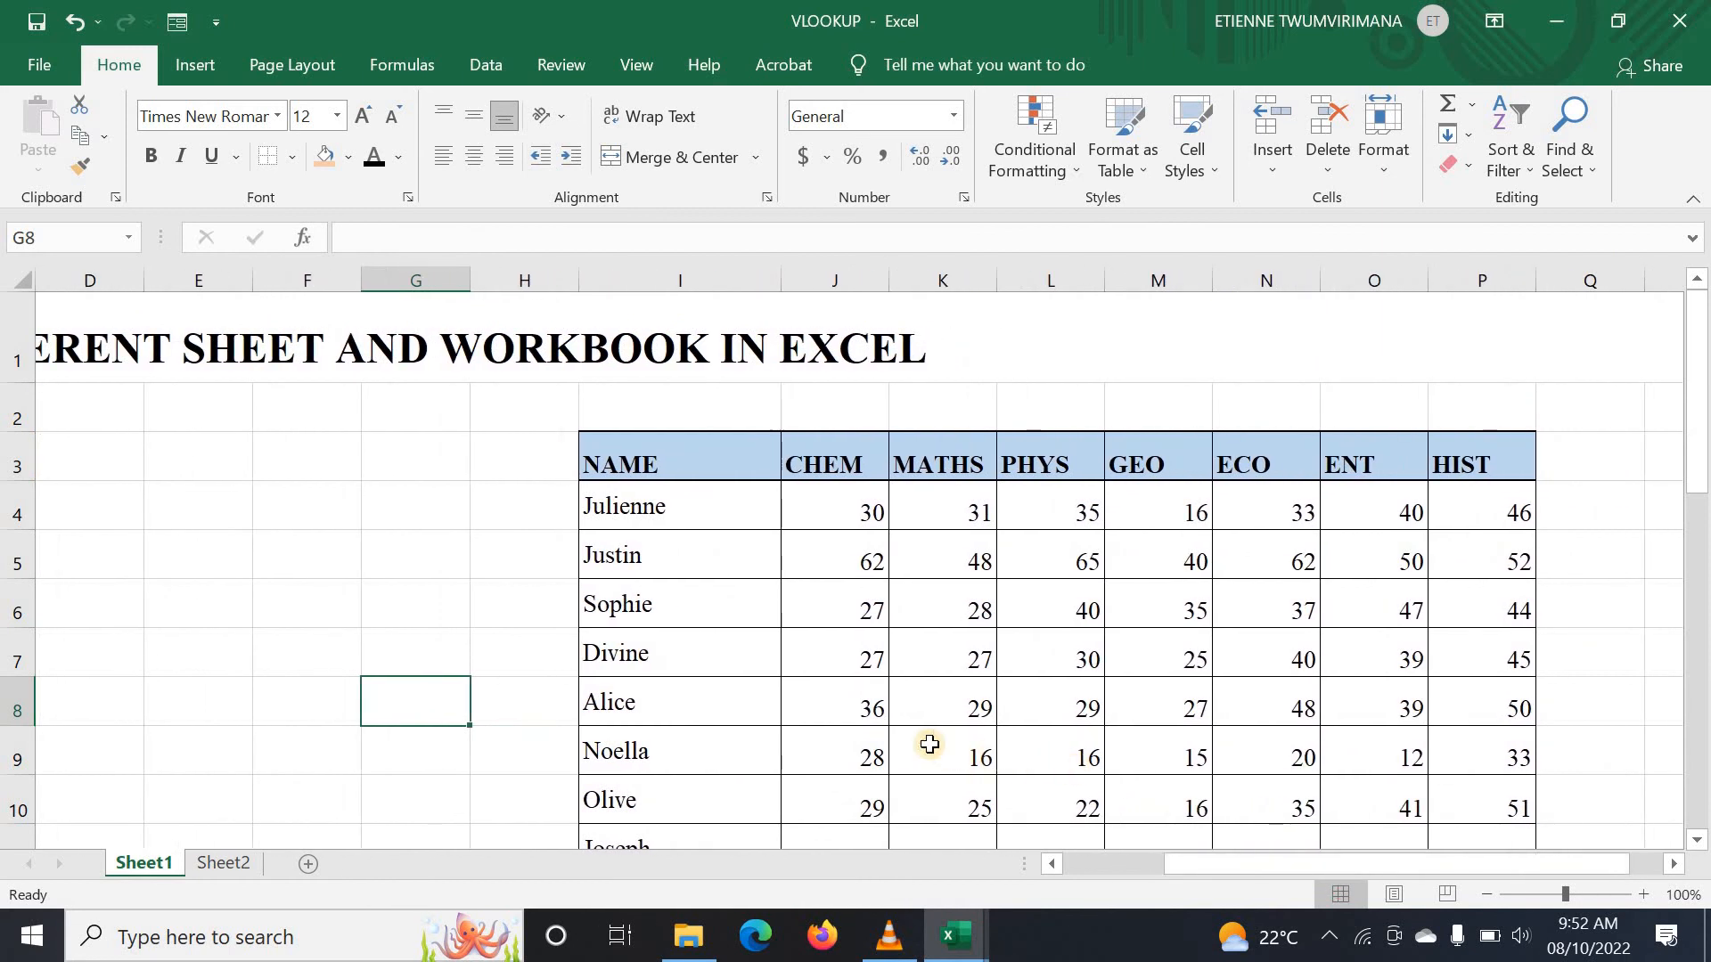
{"action": "left_click_drag", "start_coordinate": [1206, 878], "coordinate": [1174, 882]}
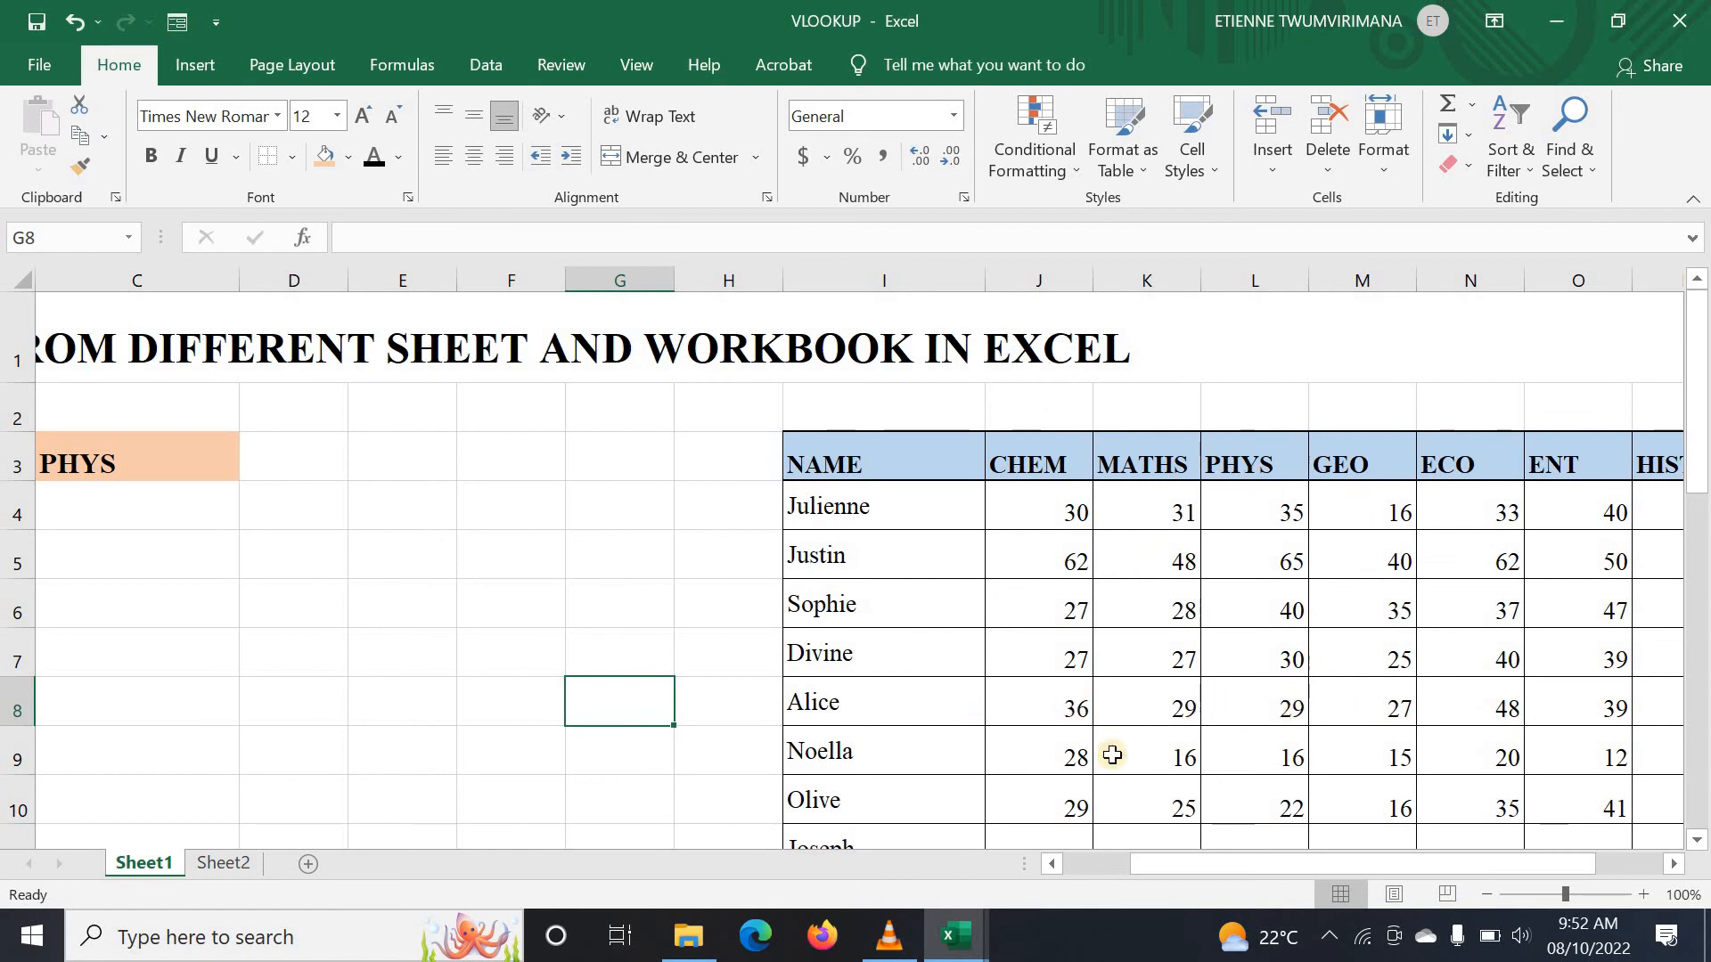
{"action": "left_click_drag", "start_coordinate": [1272, 886], "coordinate": [1092, 885]}
{"action": "left_click", "coordinate": [680, 683]}
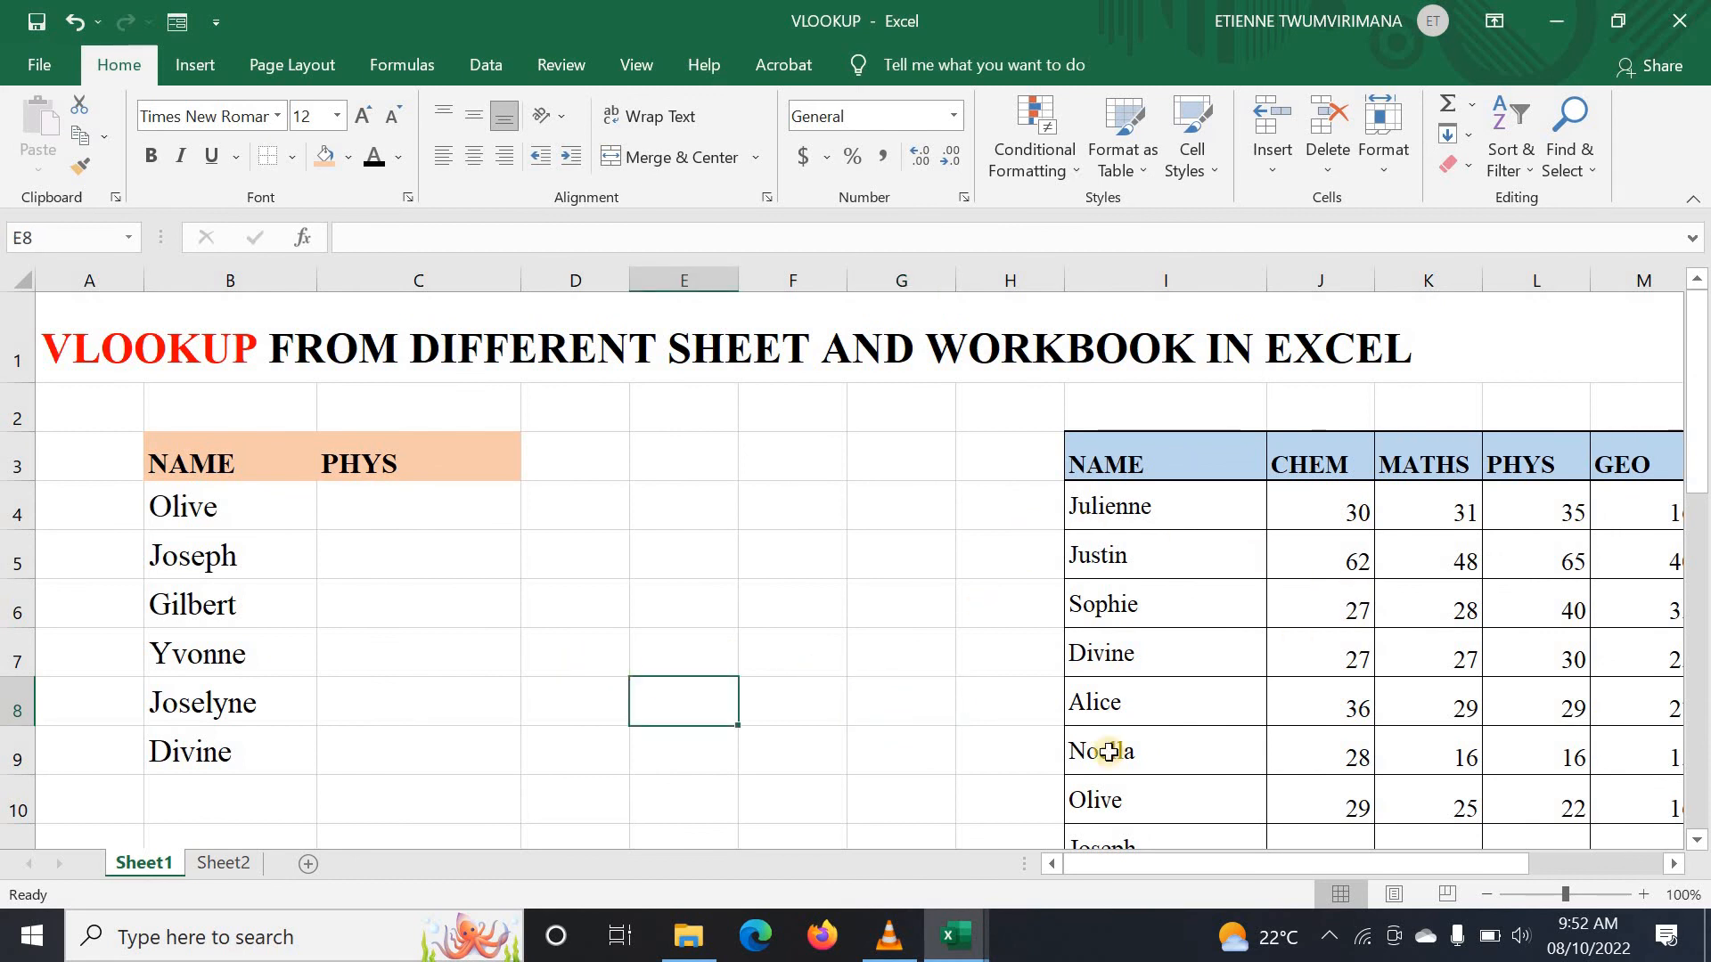
{"action": "left_click_drag", "start_coordinate": [1154, 874], "coordinate": [1092, 857]}
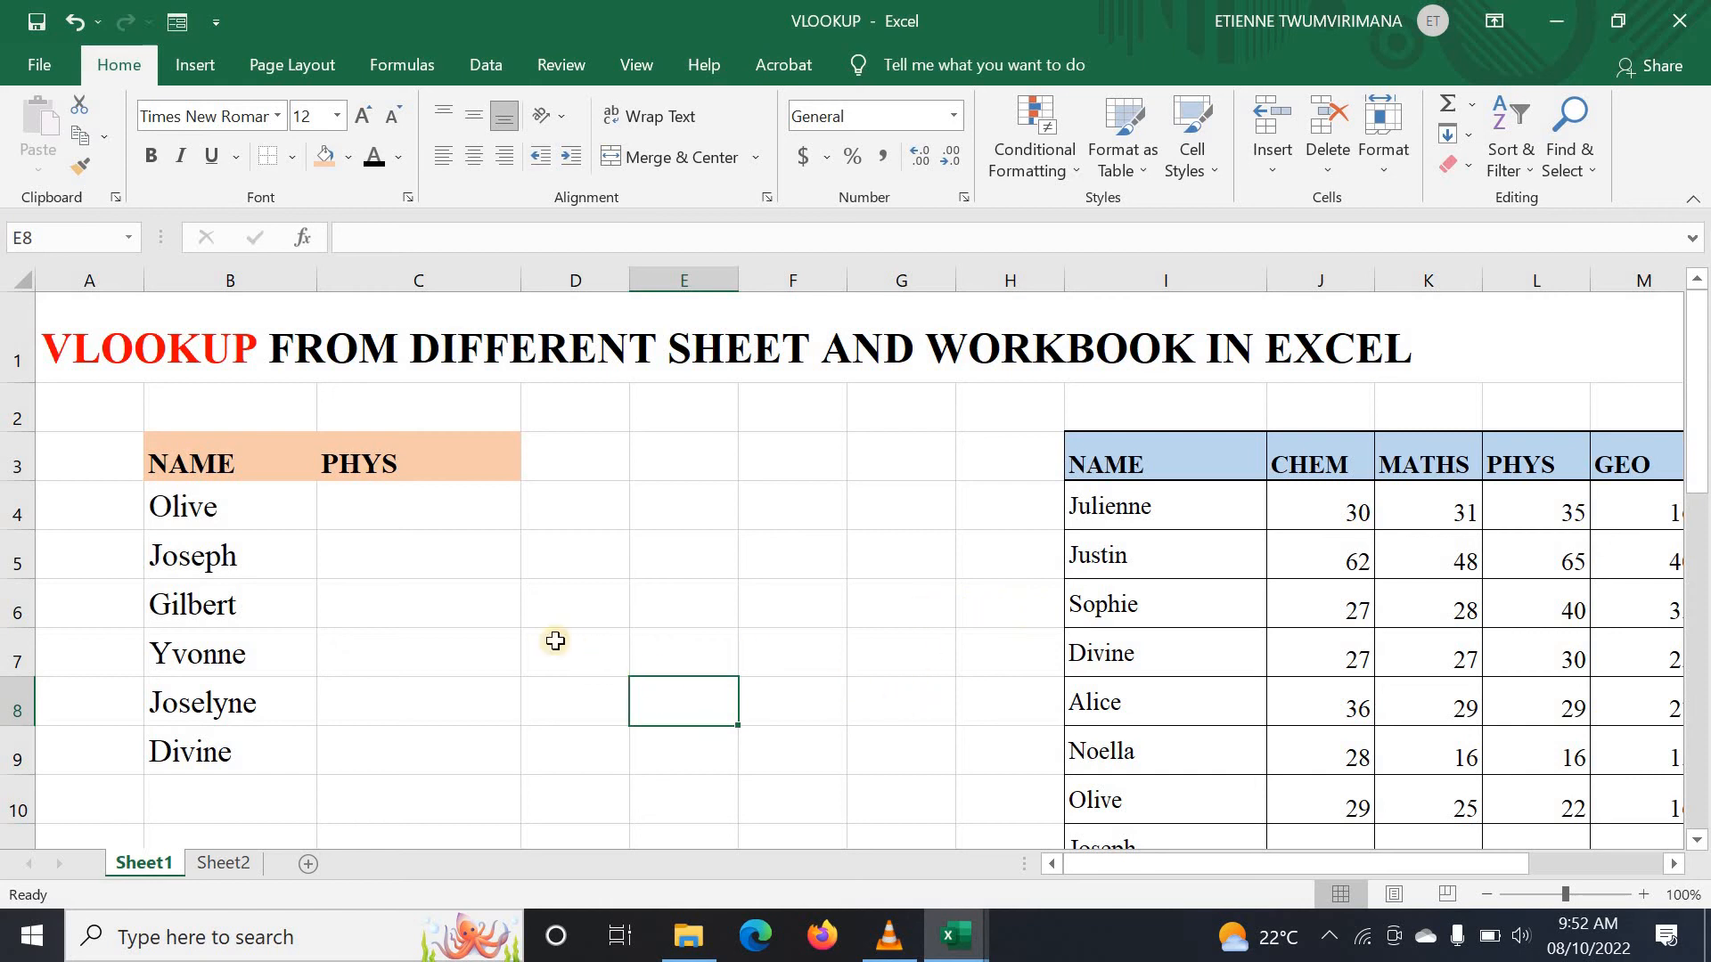
{"action": "left_click", "coordinate": [381, 601]}
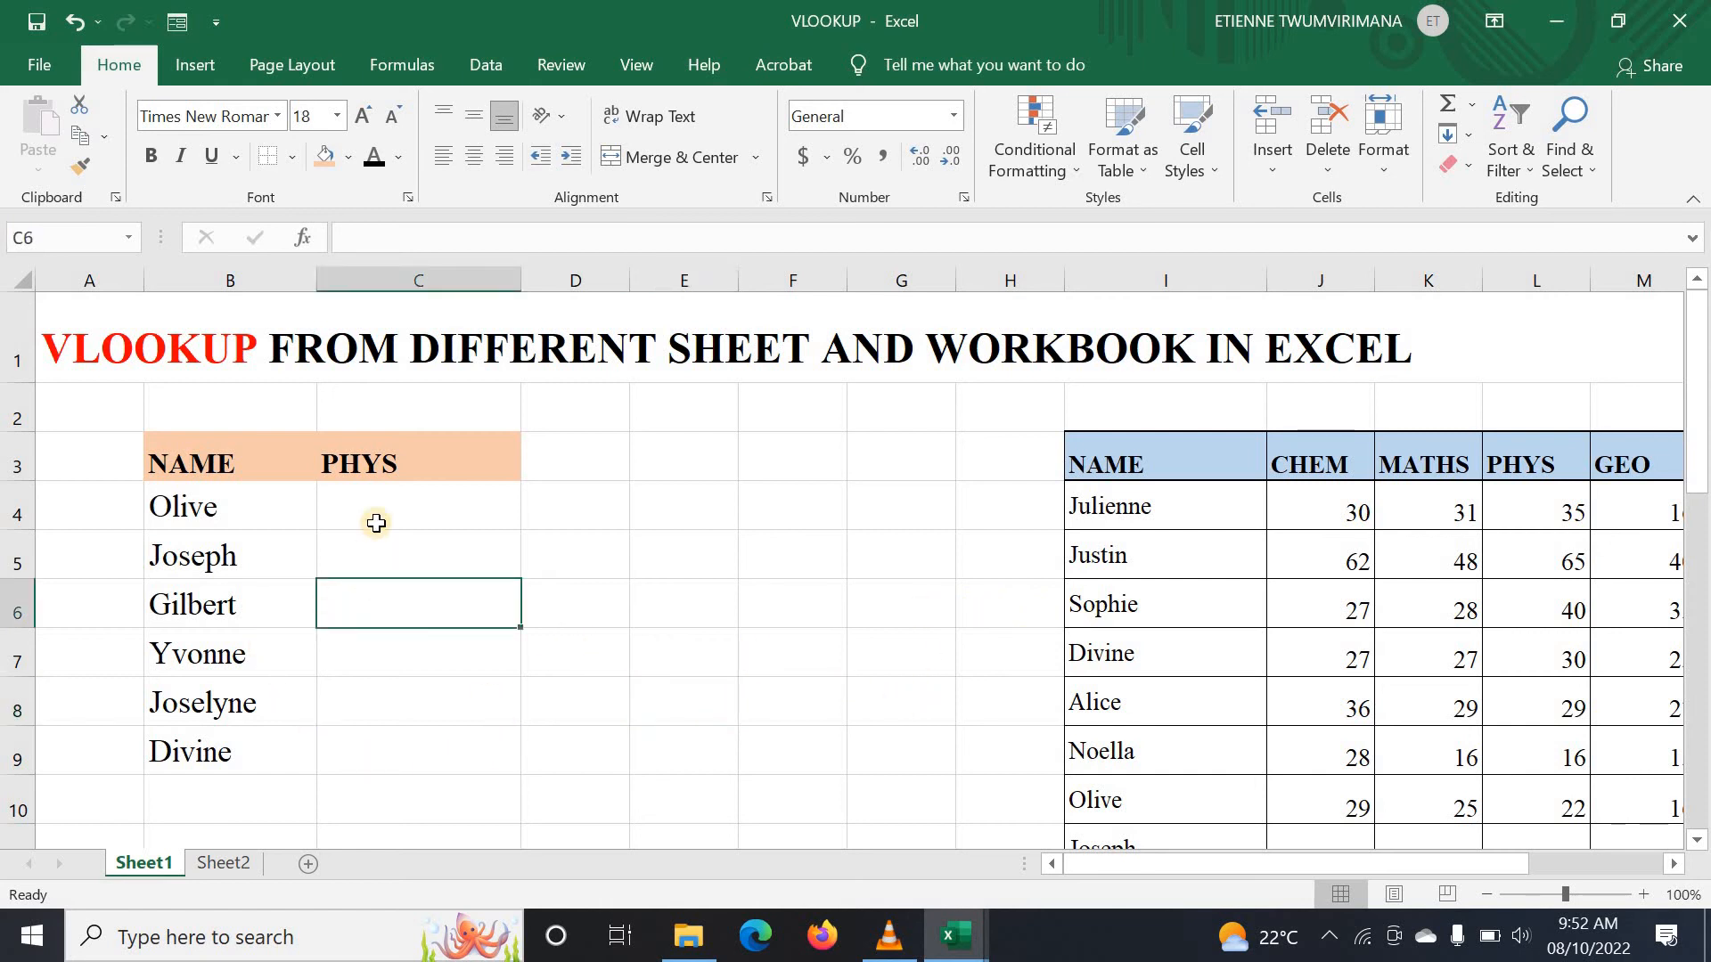
{"action": "left_click", "coordinate": [410, 515]}
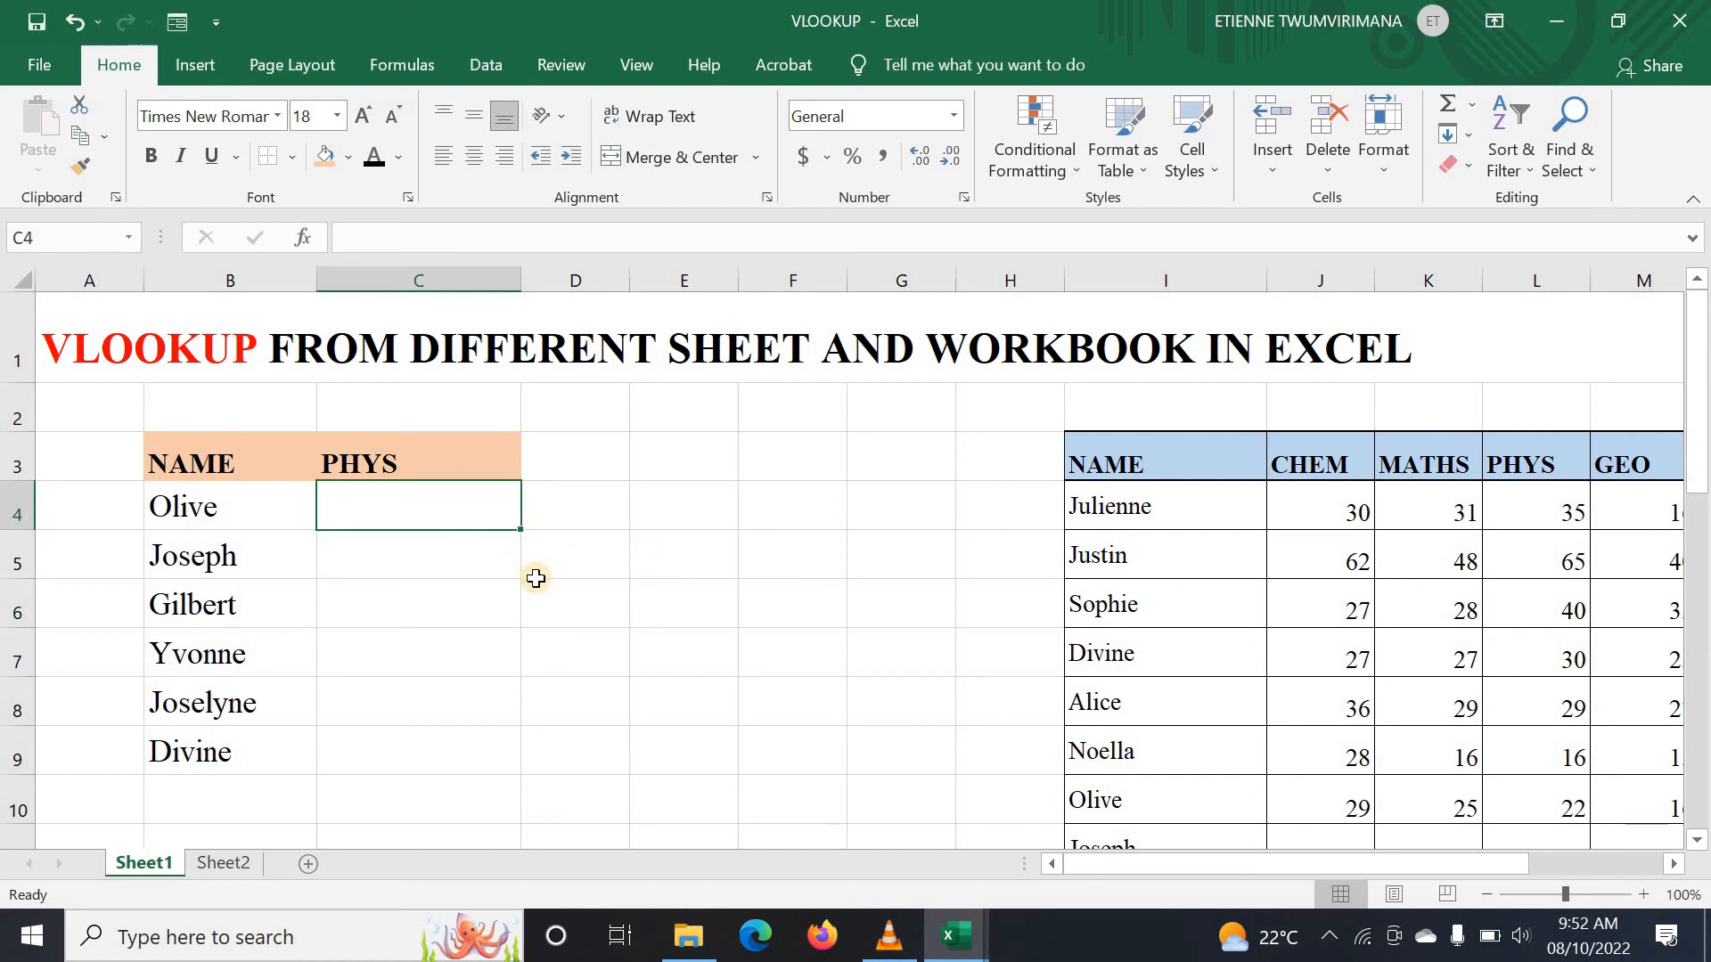
{"action": "left_click", "coordinate": [1127, 653]}
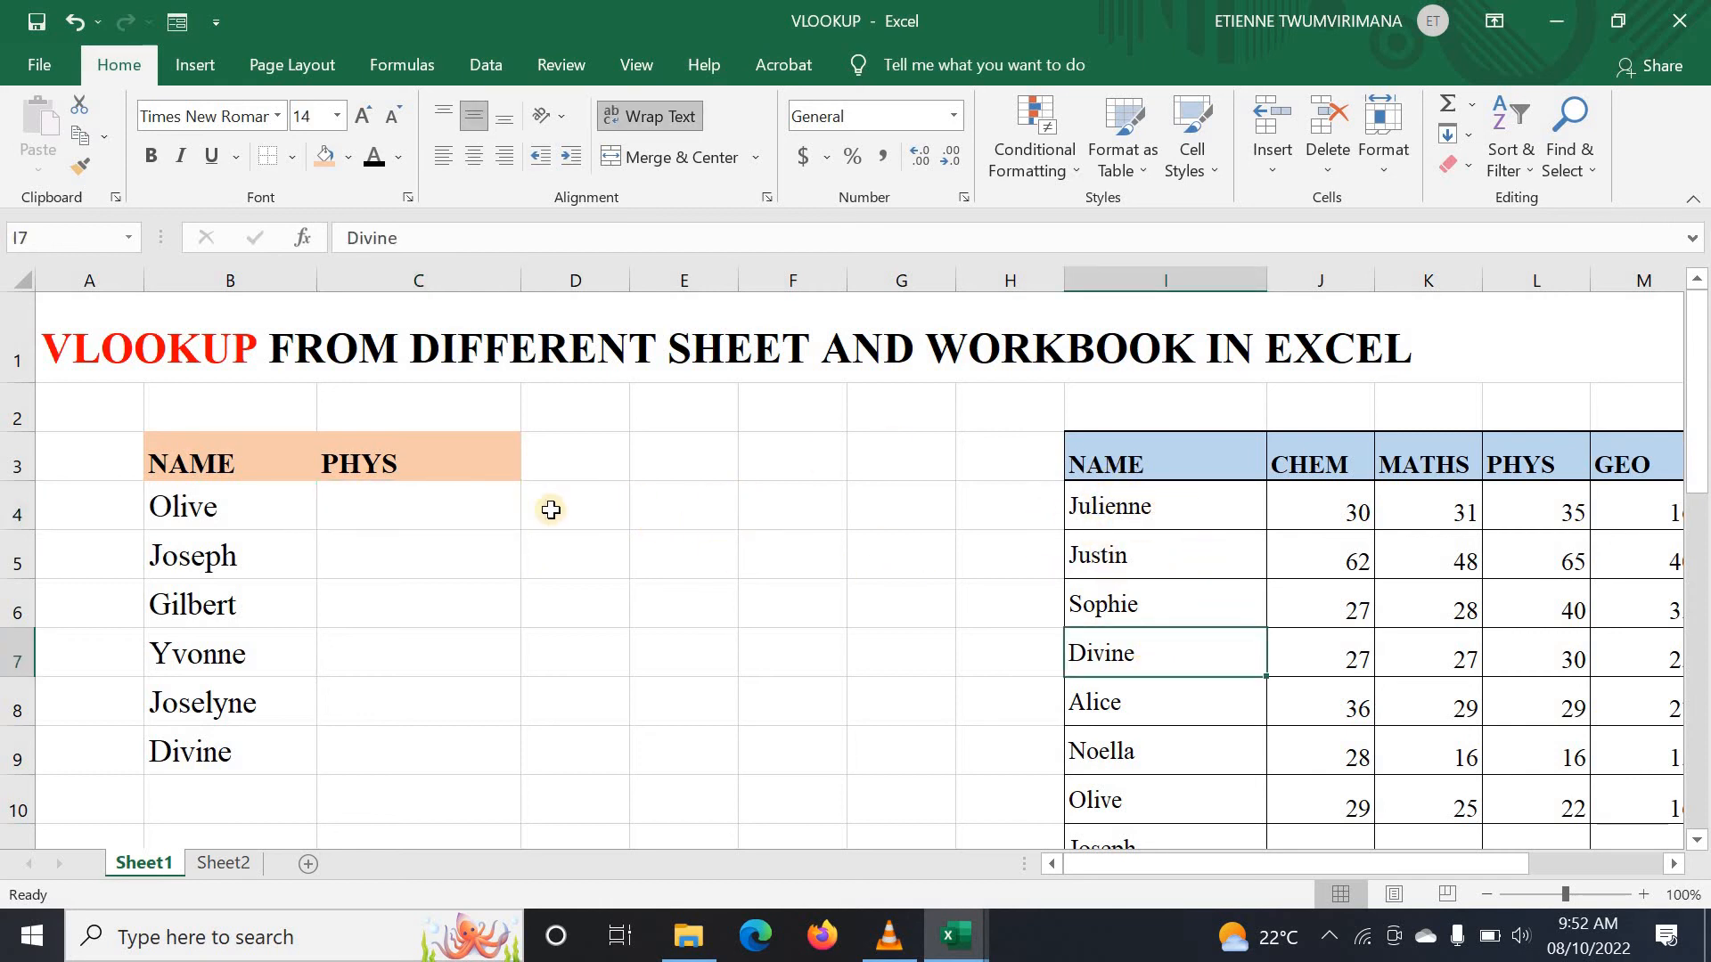
{"action": "left_click", "coordinate": [487, 496]}
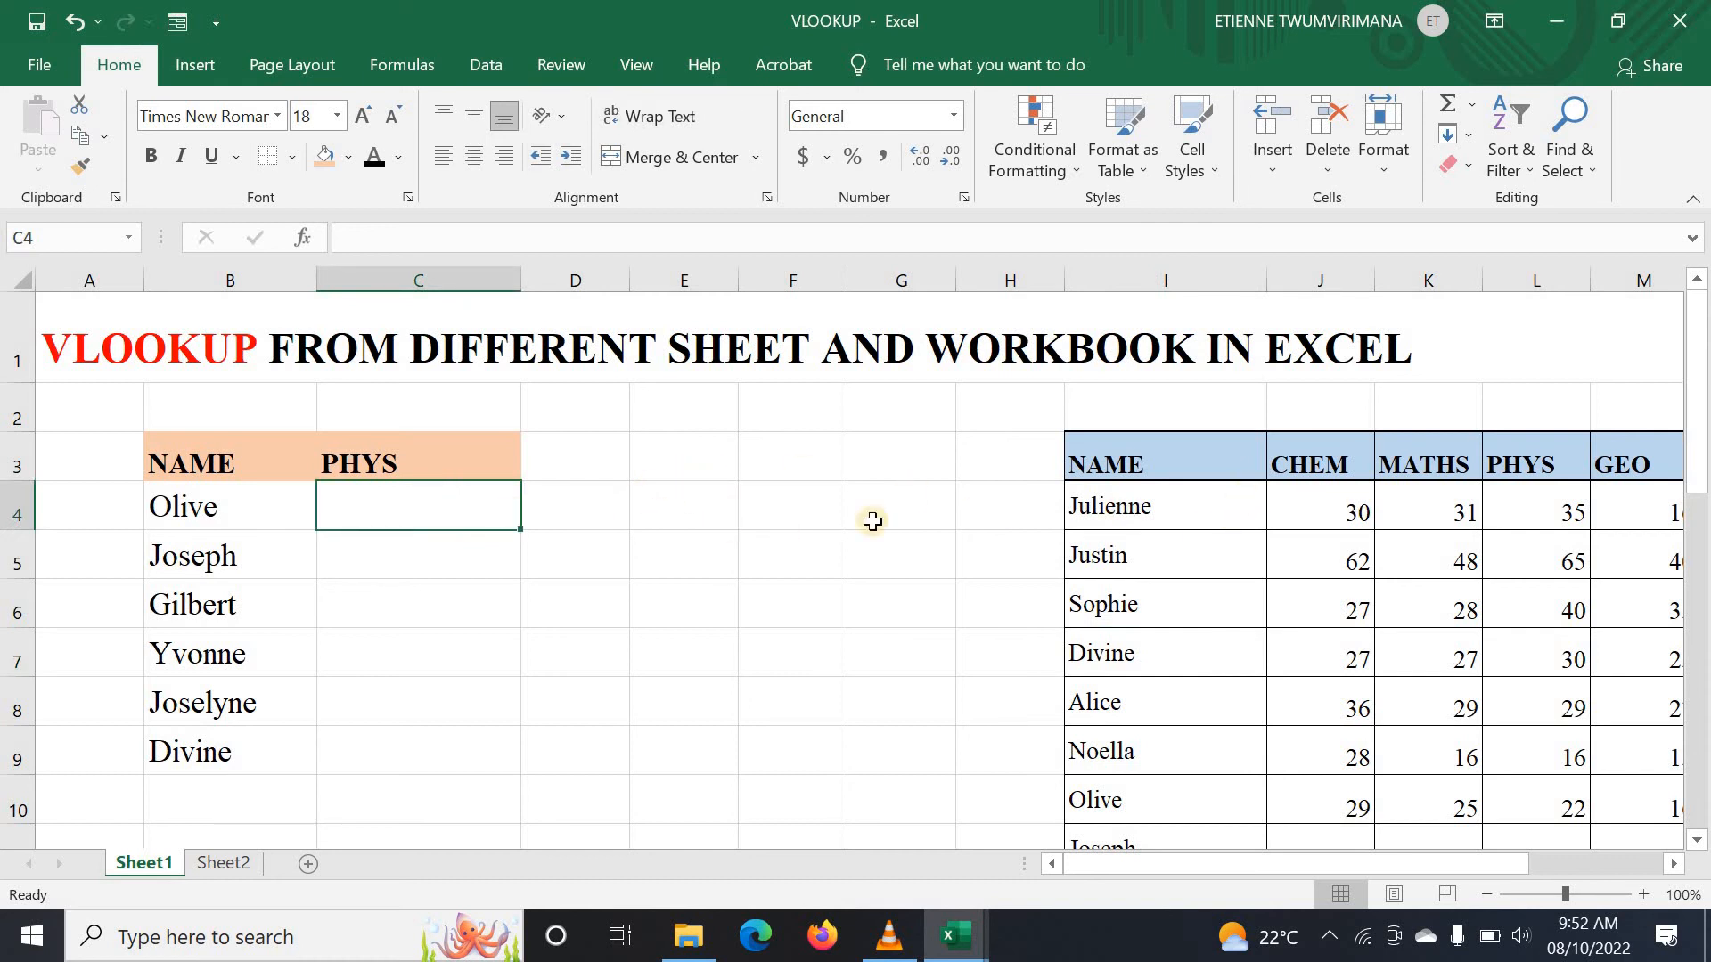
{"action": "left_click", "coordinate": [408, 584]}
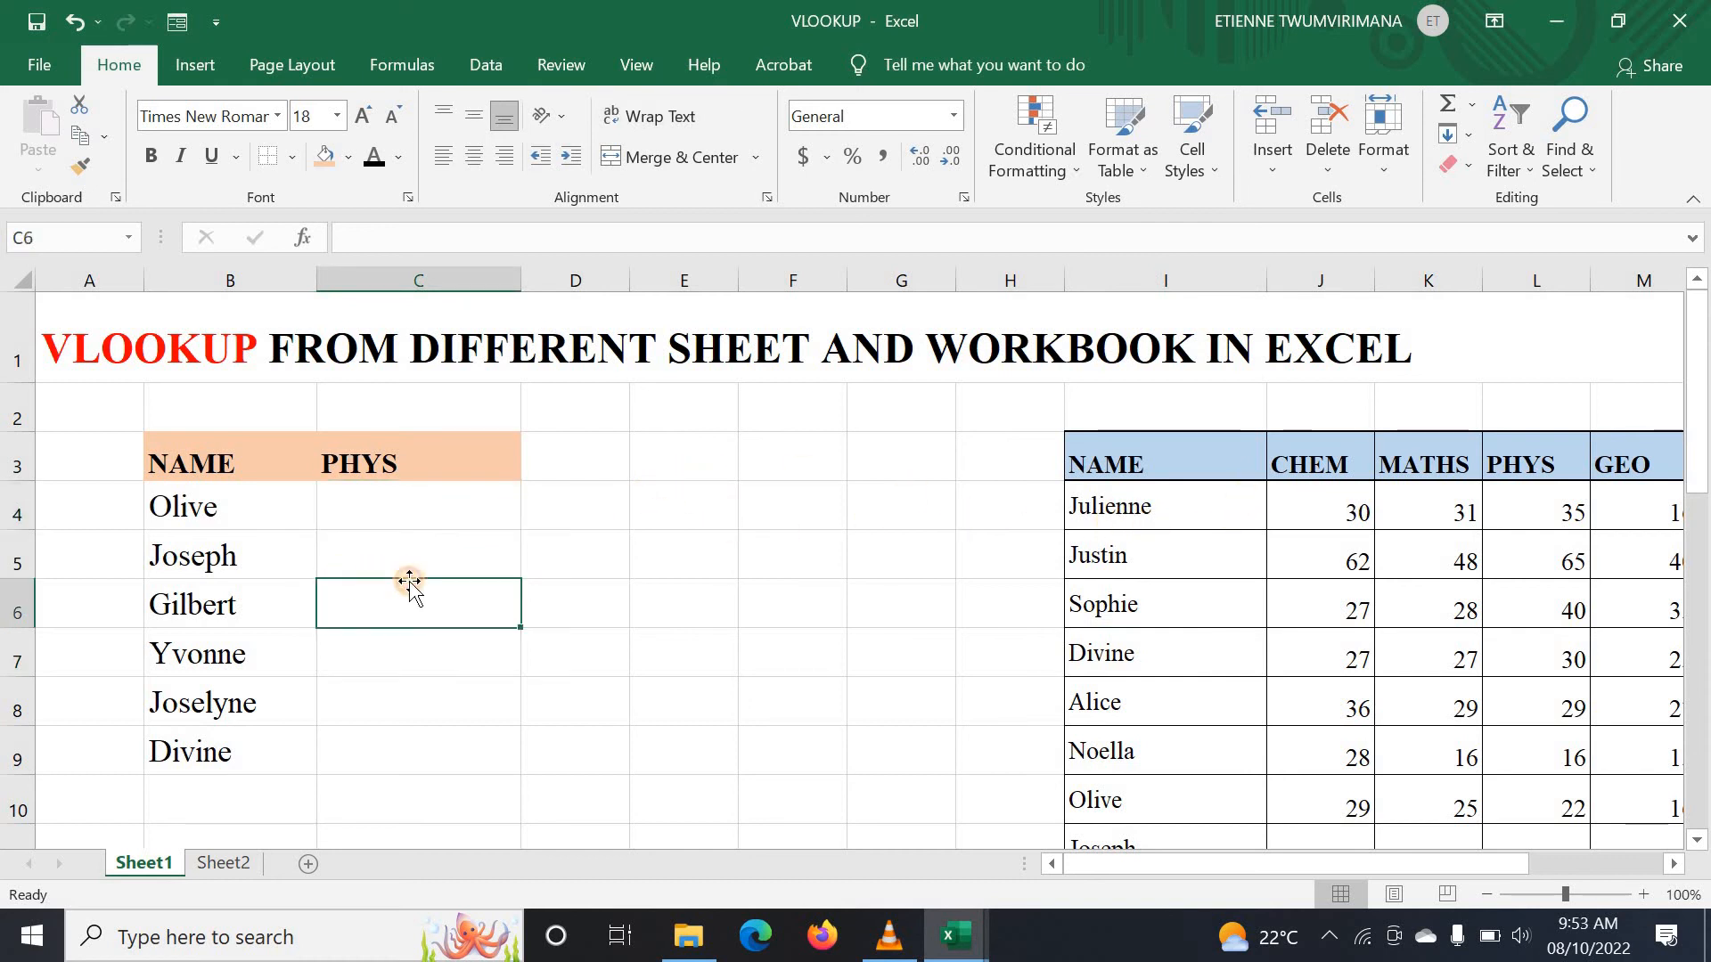
{"action": "left_click", "coordinate": [457, 561]}
{"action": "left_click", "coordinate": [463, 591]}
{"action": "left_click", "coordinate": [439, 560]}
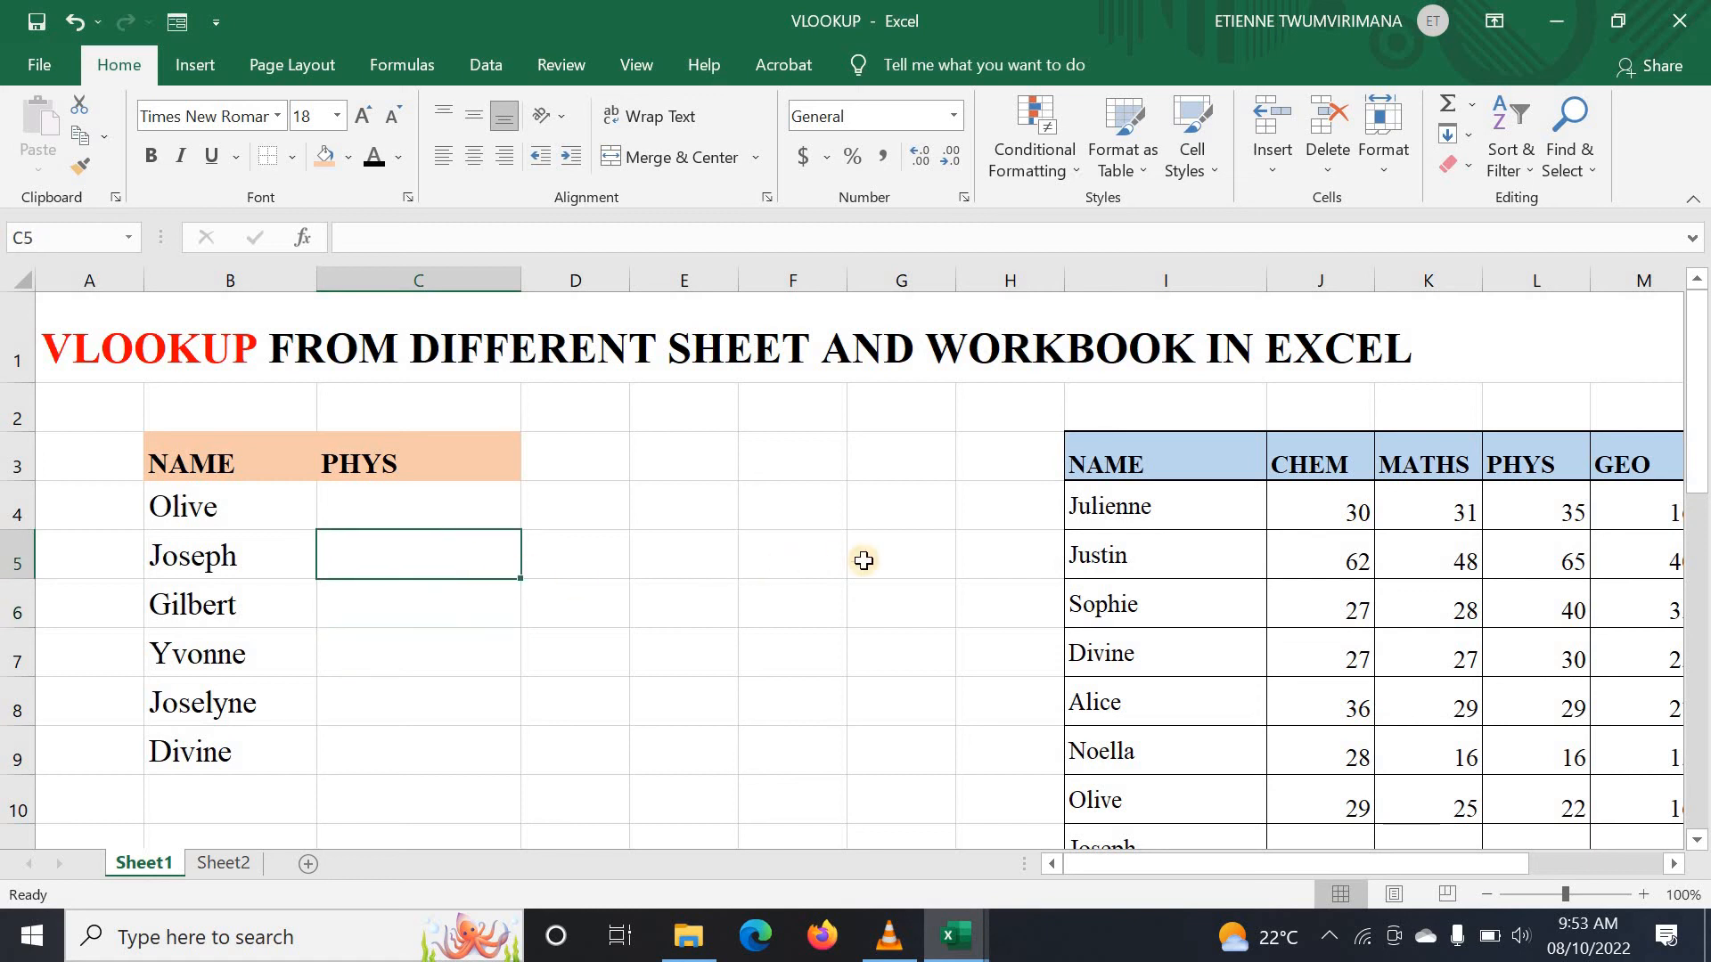
Step: Begin a VLOOKUP formula in cell C4 with B4 as the lookup value
{"action": "left_click", "coordinate": [452, 510]}
{"action": "type", "text": "="}
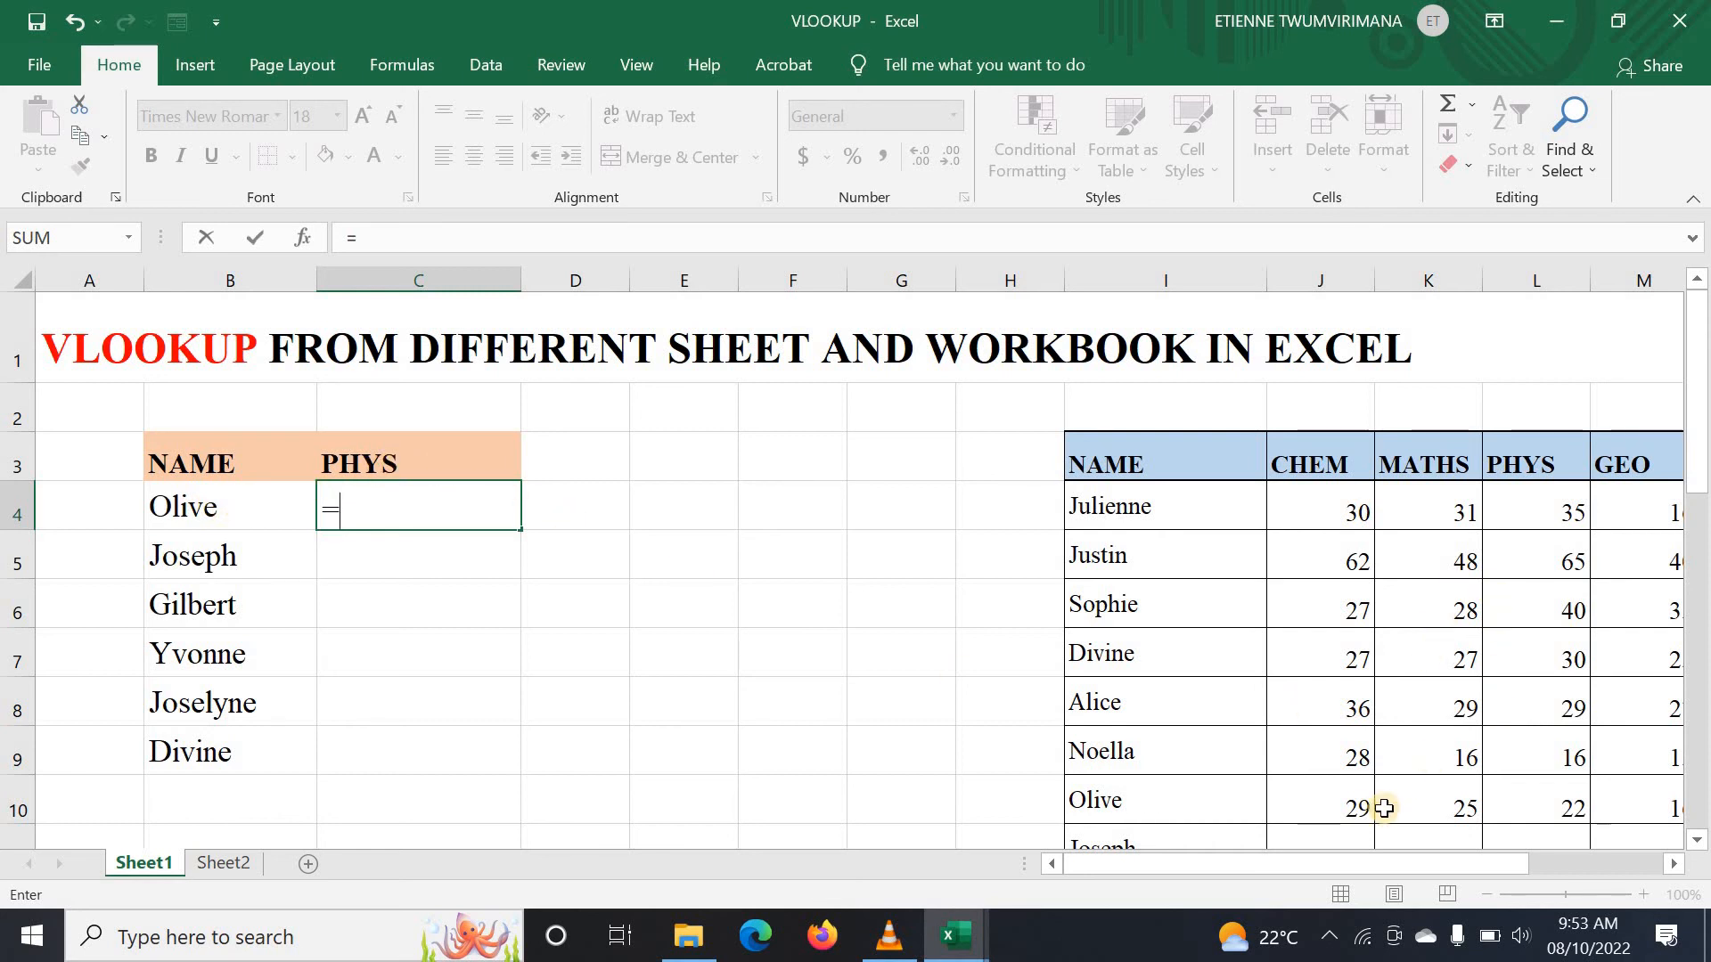
{"action": "left_click_drag", "start_coordinate": [1354, 872], "coordinate": [1097, 907]}
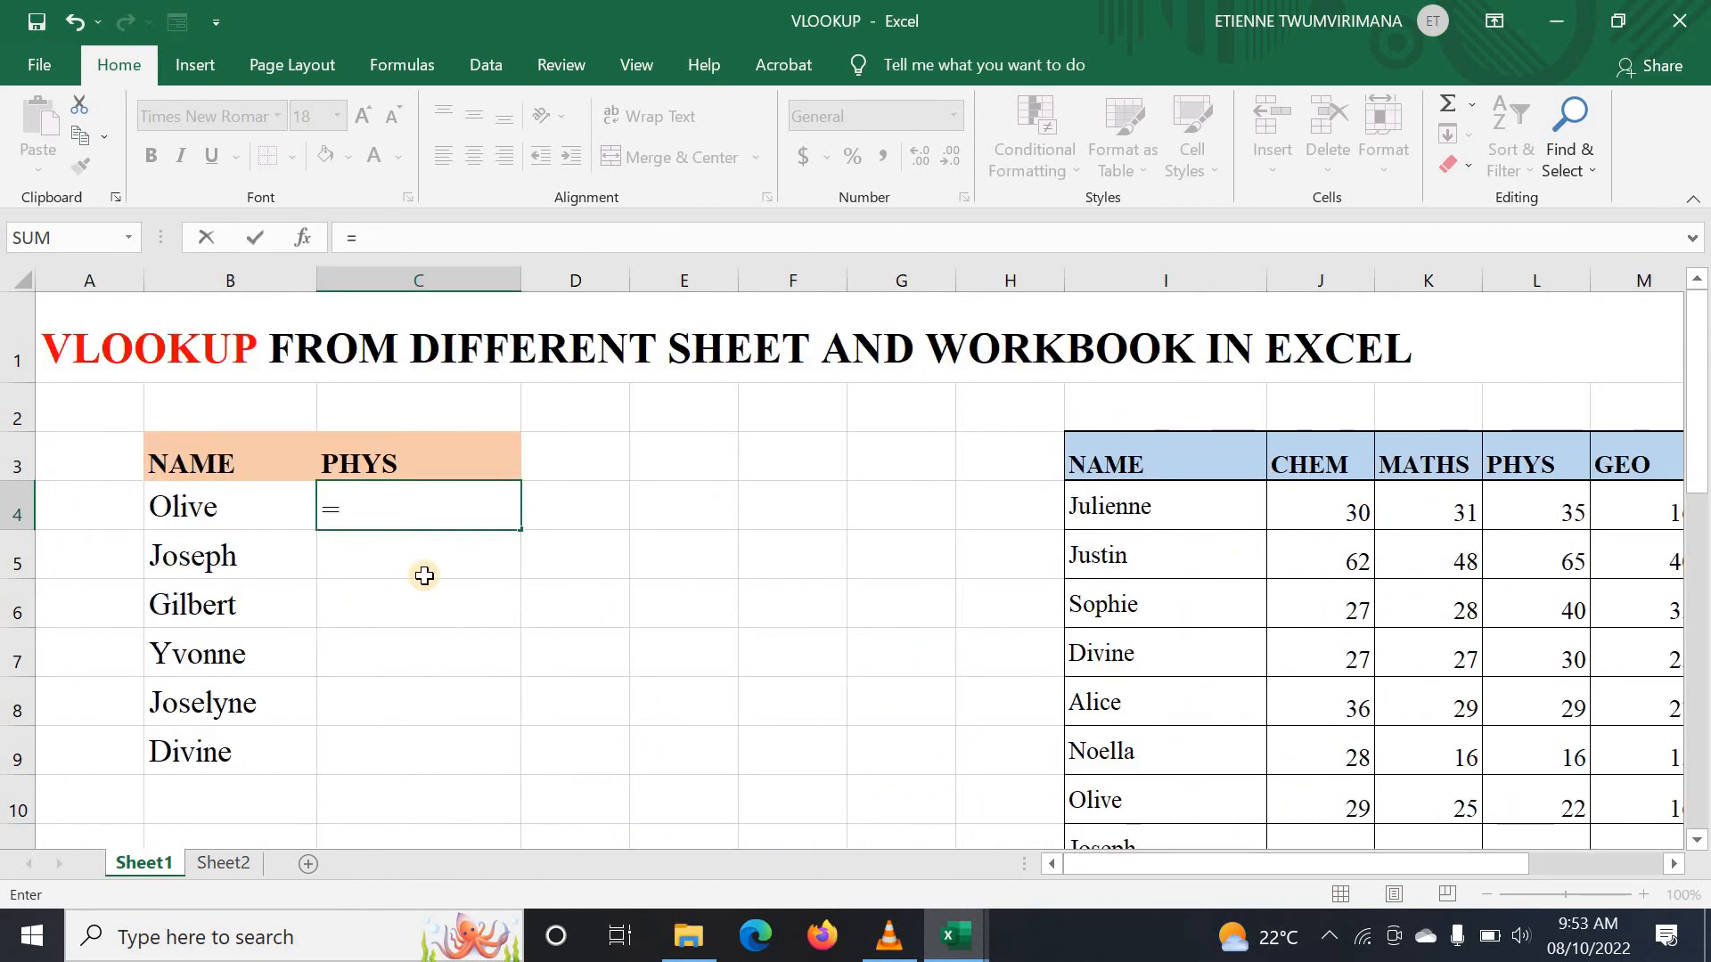
{"action": "type", "text": "vloo"}
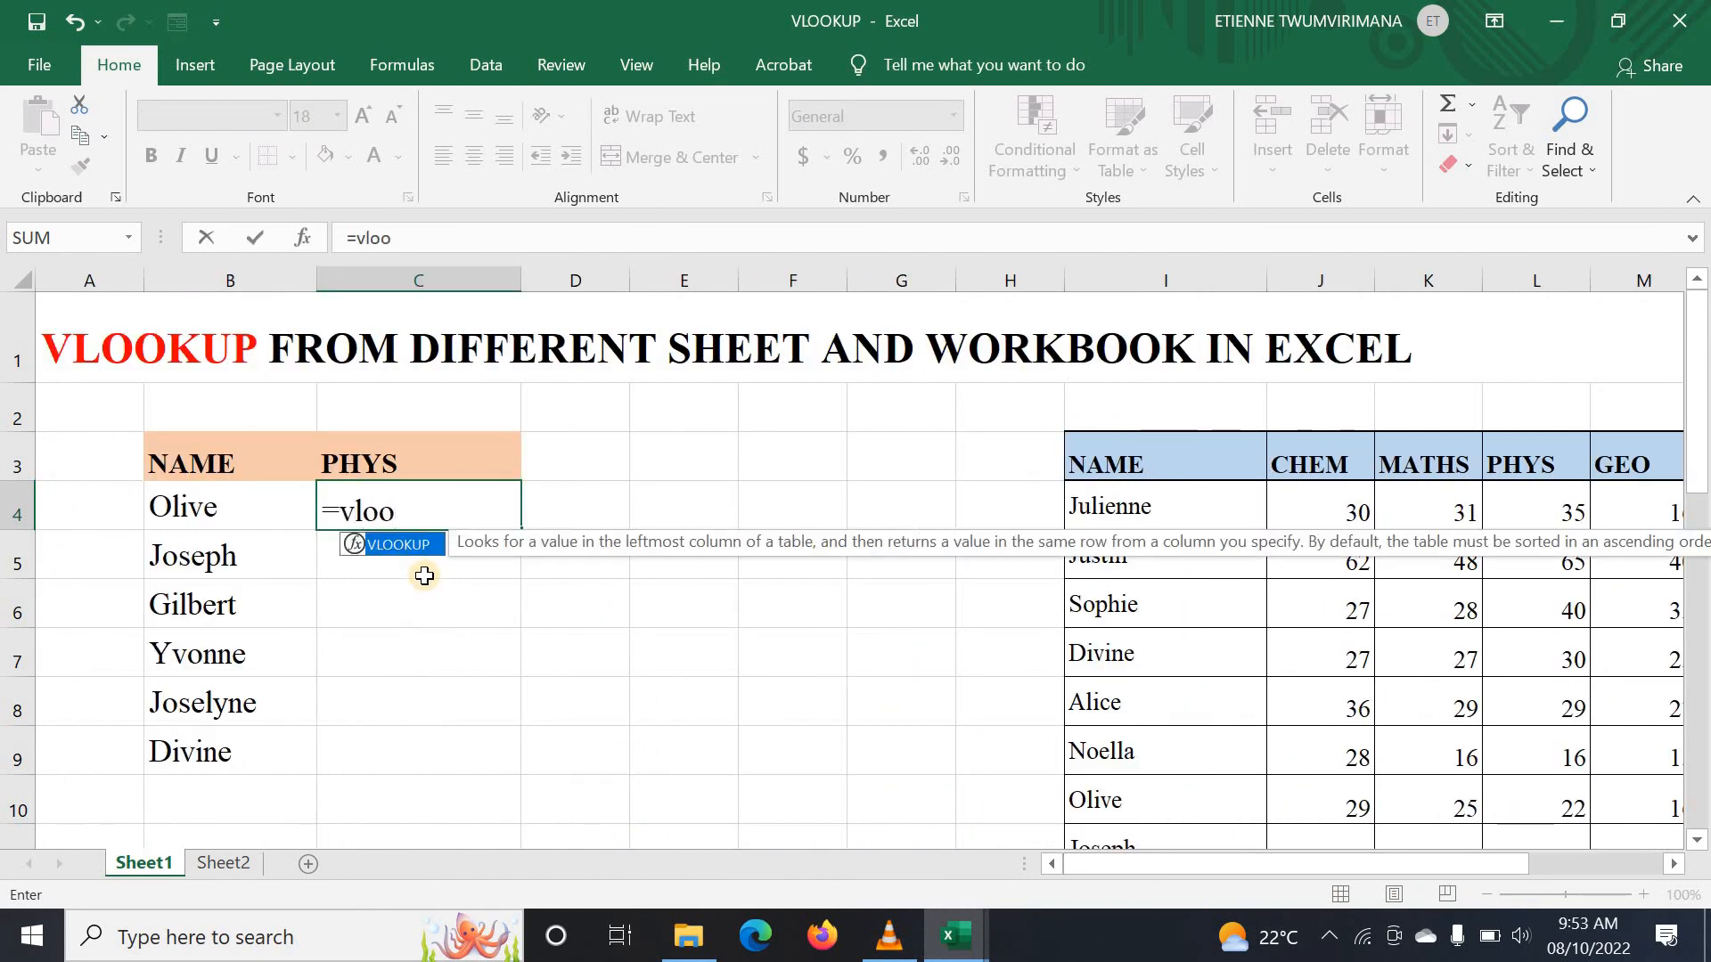
{"action": "double_click", "coordinate": [393, 545]}
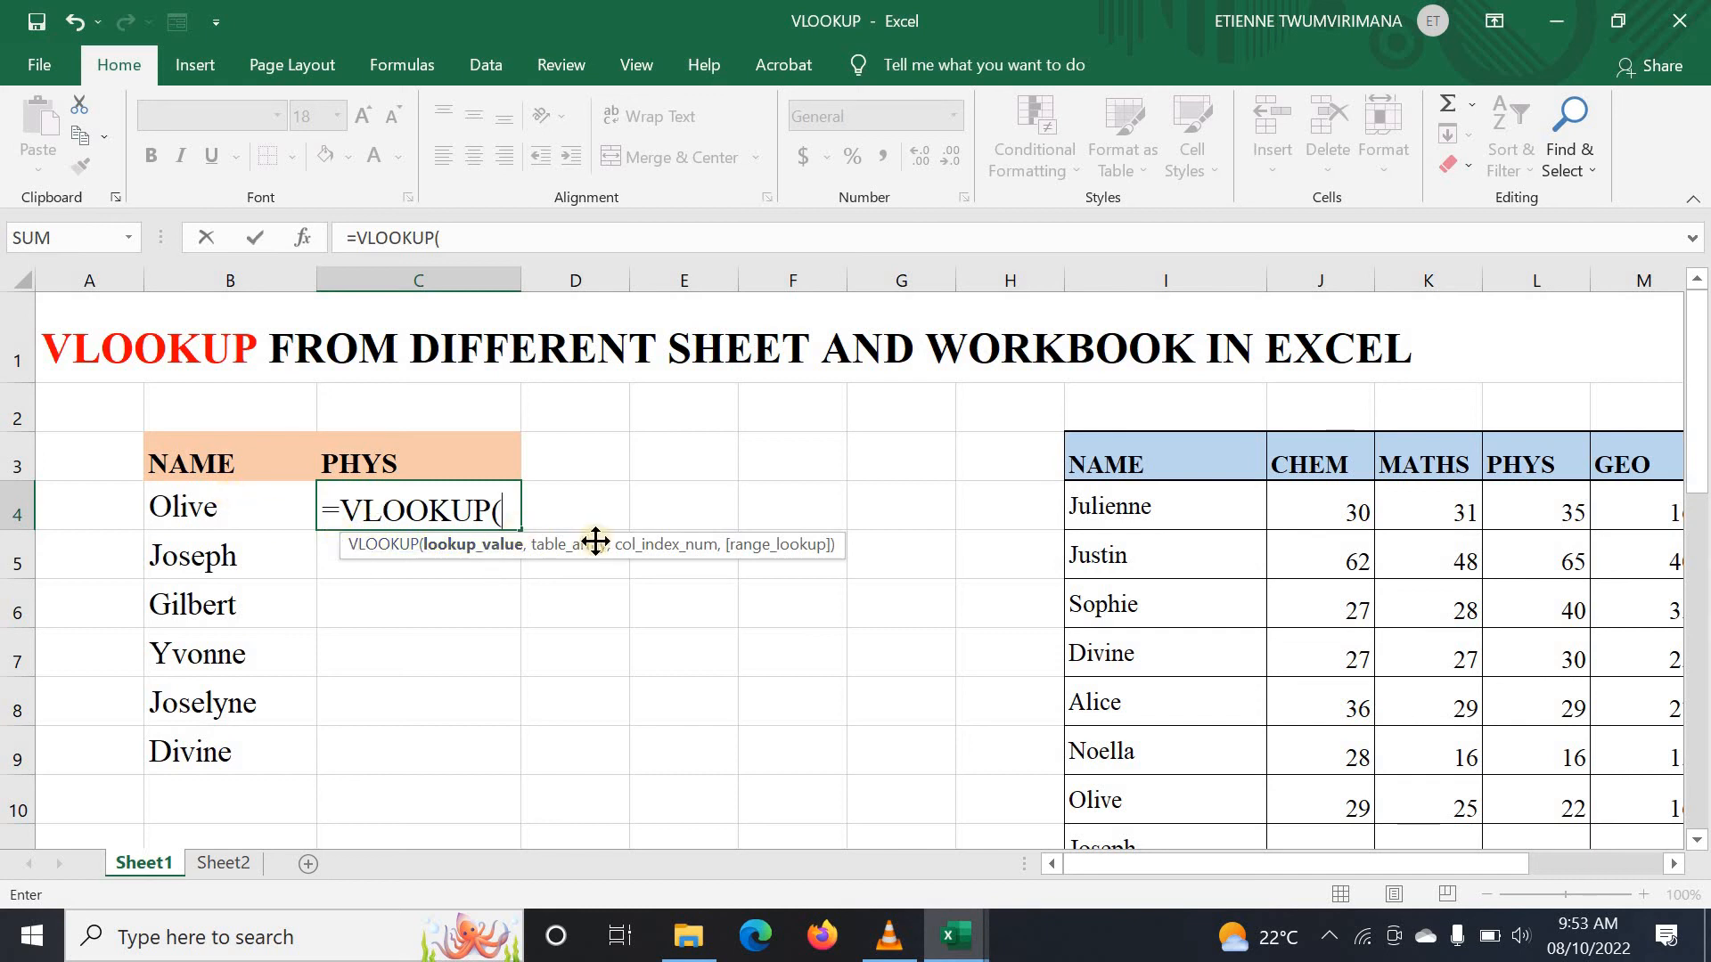
{"action": "left_click", "coordinate": [237, 511]}
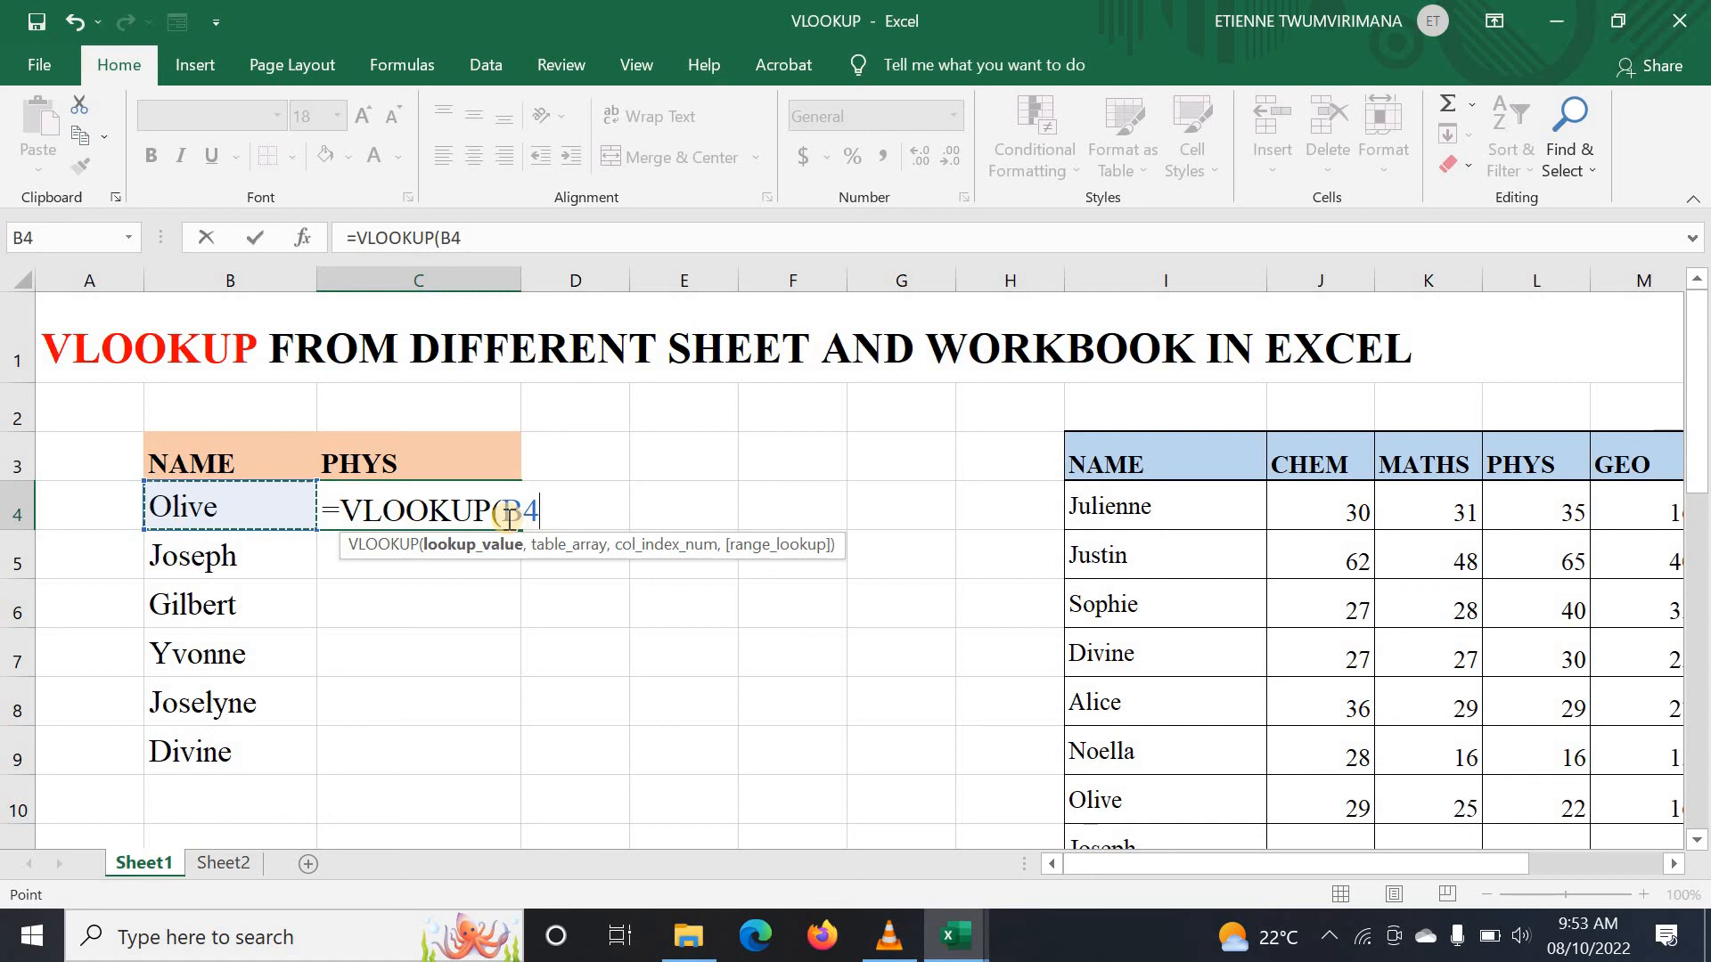
{"action": "type", "text": "'"}
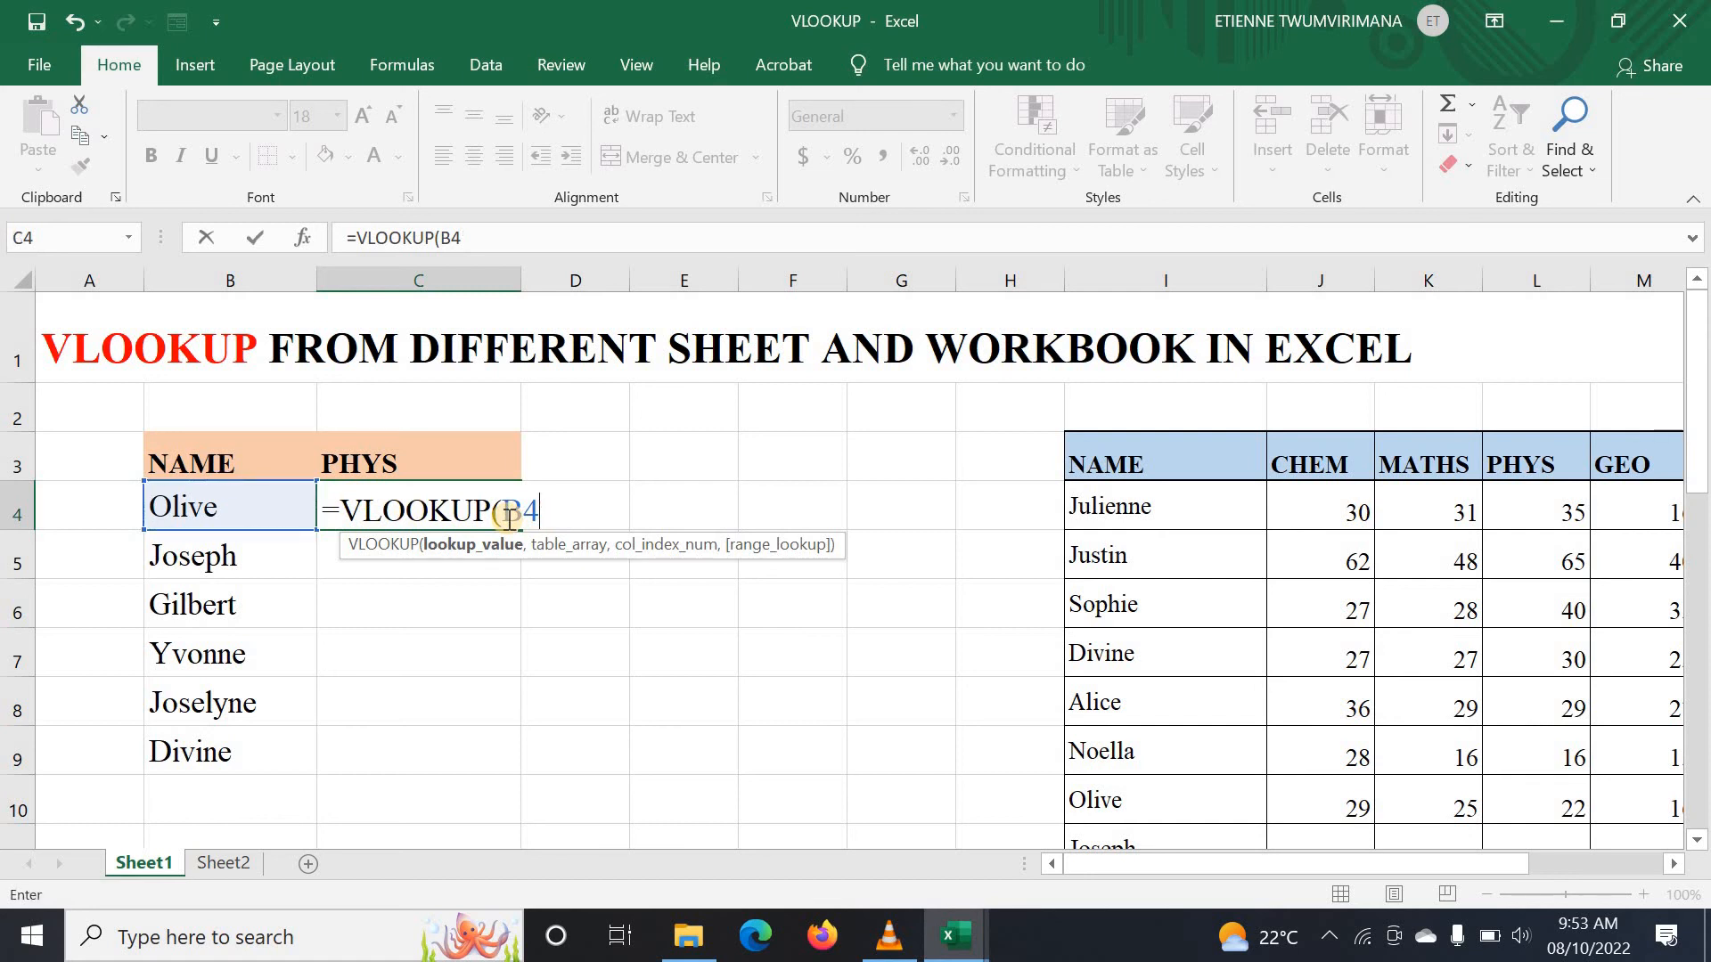
{"action": "type", "text": ","}
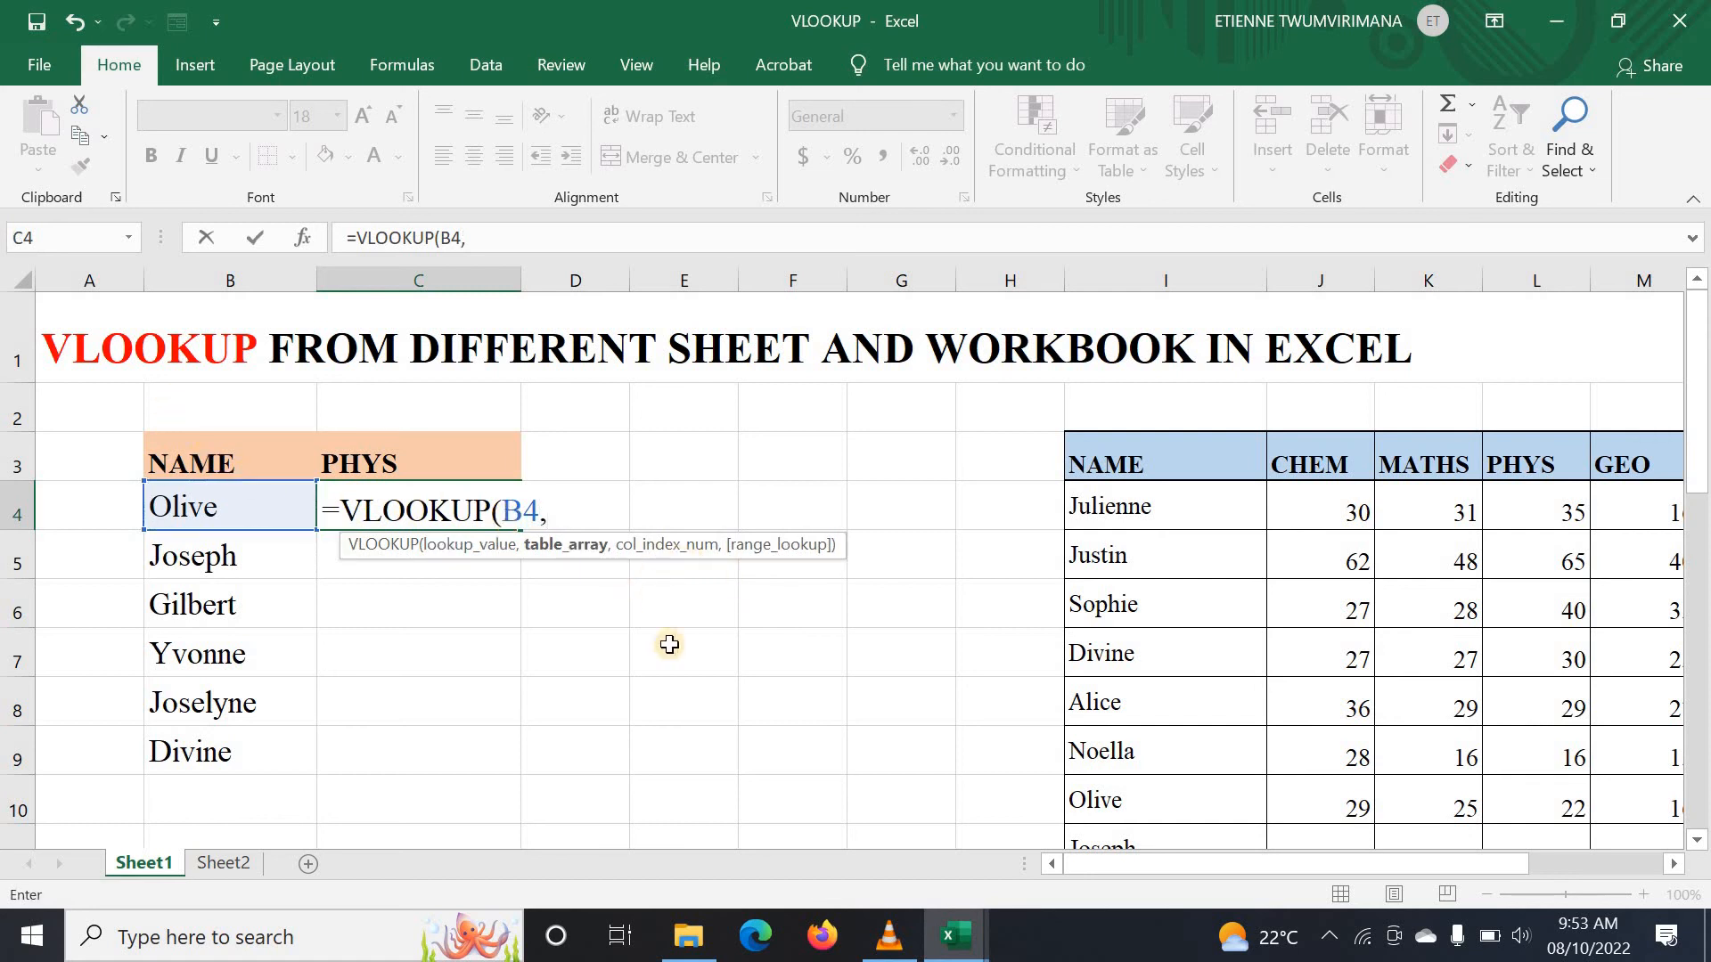
Step: Set the formula's table array to the marks table range I3:P29, including the header row
{"action": "left_click_drag", "start_coordinate": [1107, 880], "coordinate": [1168, 893]}
{"action": "left_click_drag", "start_coordinate": [963, 464], "coordinate": [1487, 639]}
{"action": "left_click_drag", "start_coordinate": [1184, 863], "coordinate": [784, 852]}
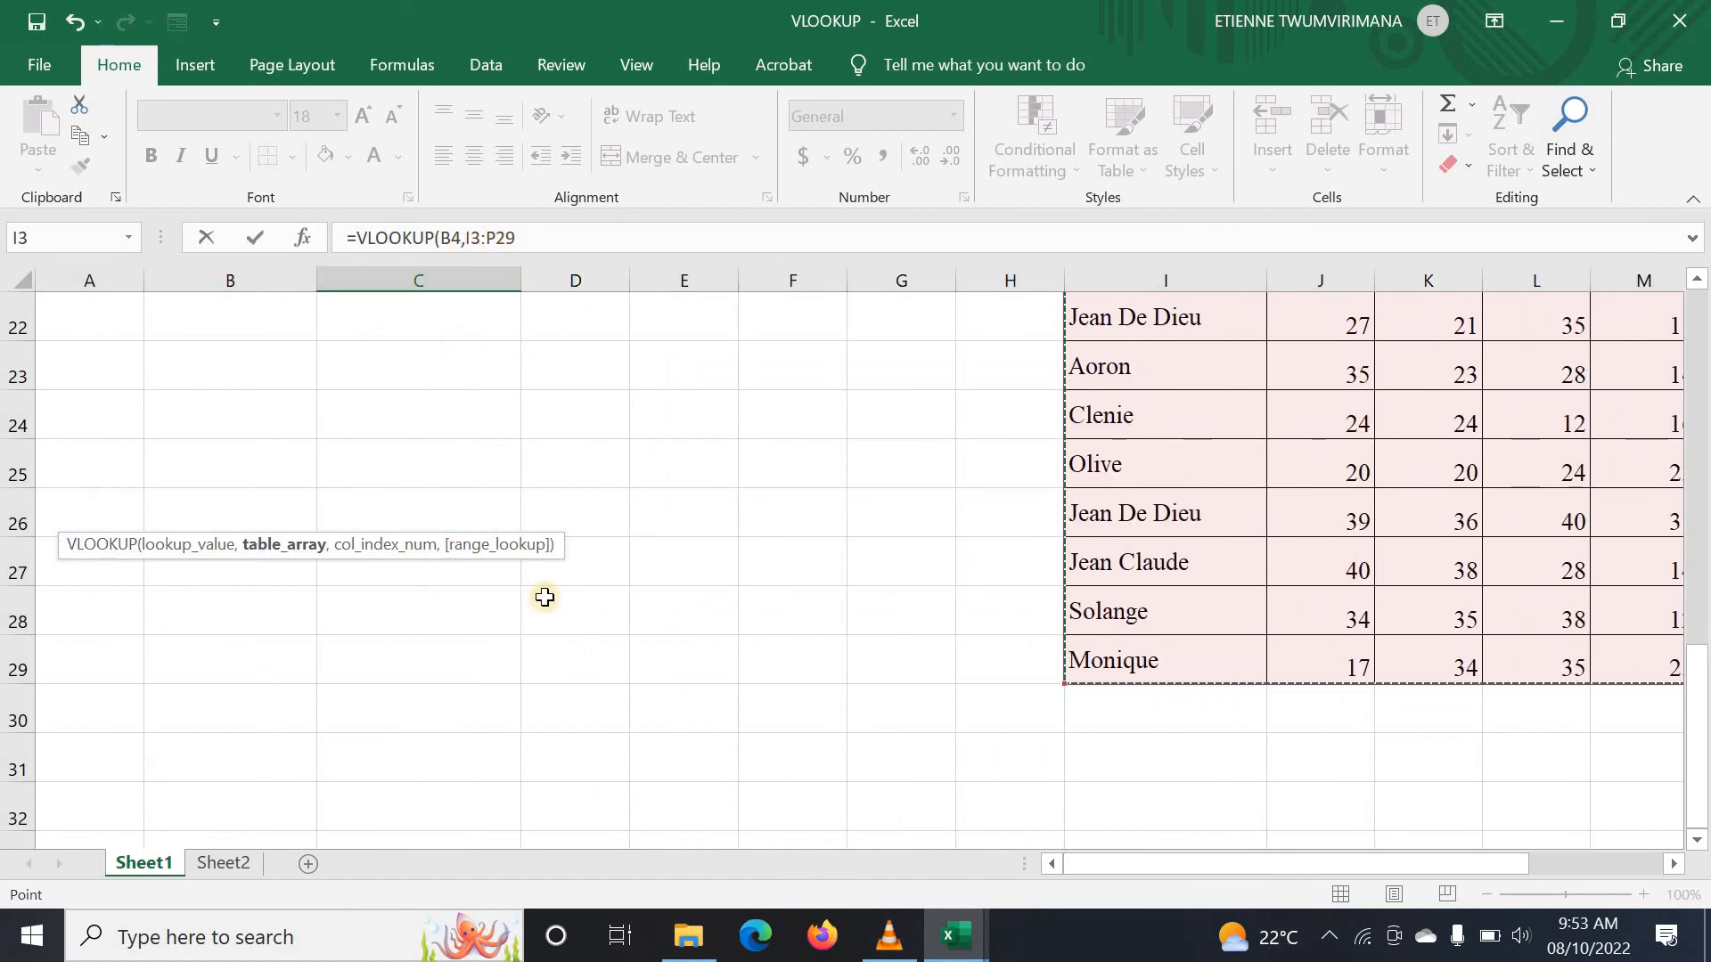
{"action": "scroll", "coordinate": [258, 443], "scroll_direction": "up", "scroll_amount": 6}
{"action": "scroll", "coordinate": [292, 407], "scroll_direction": "up", "scroll_amount": 1}
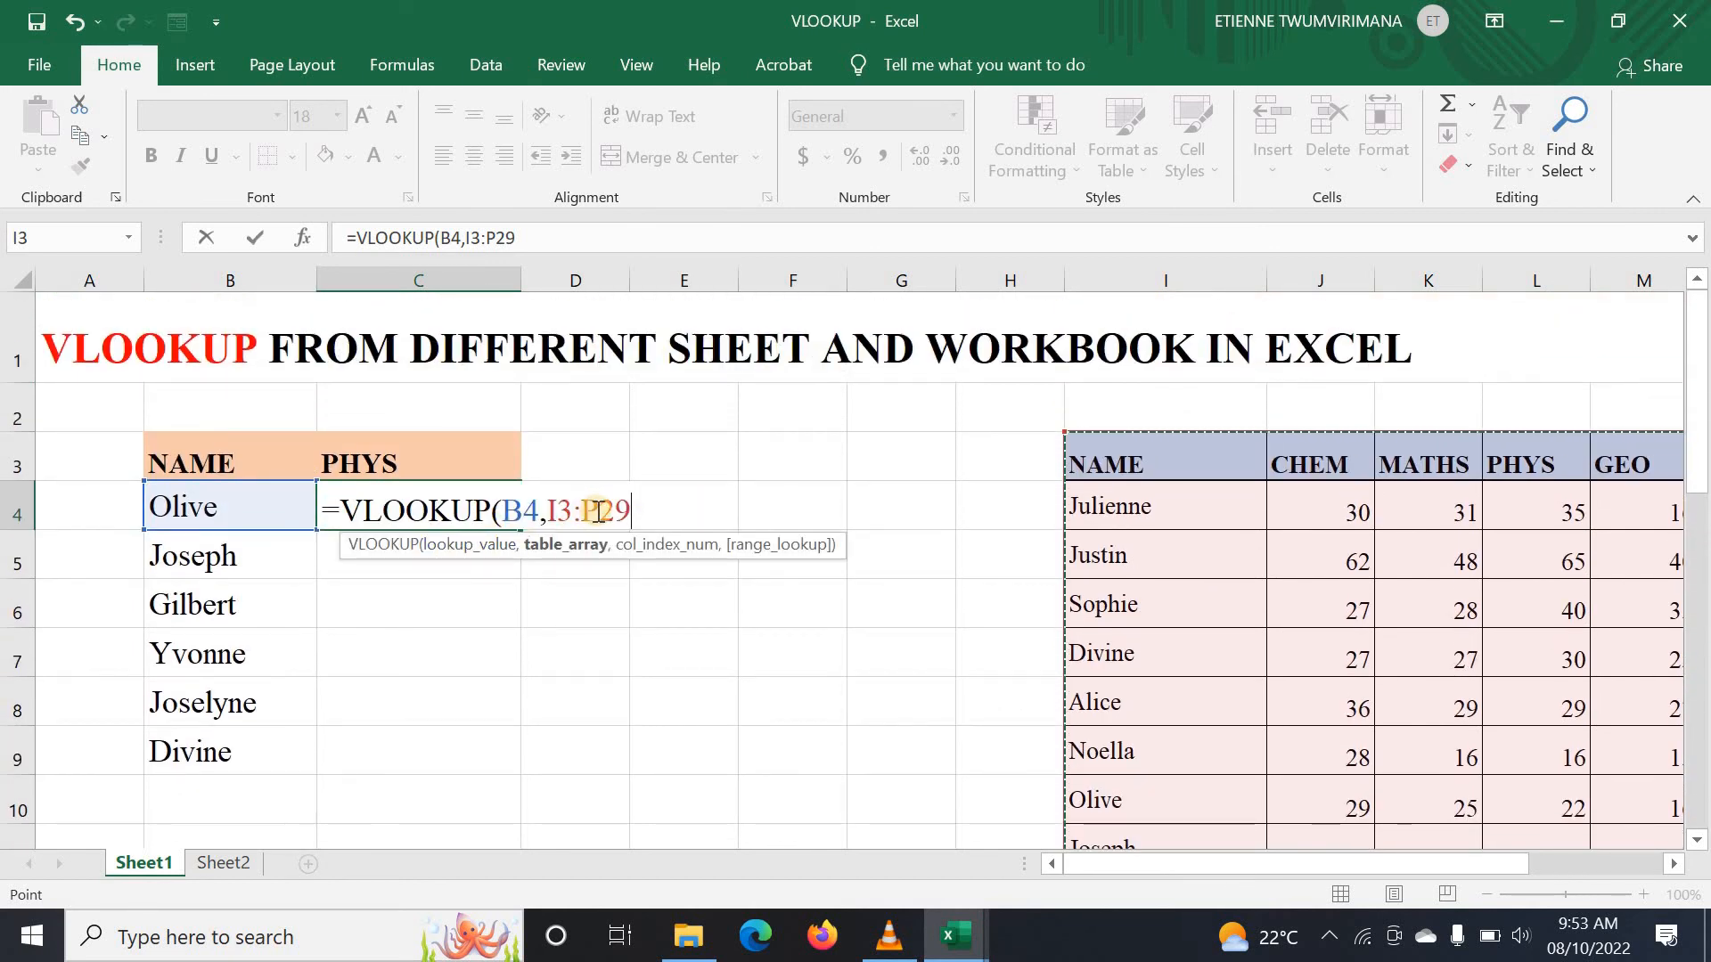
Step: Complete the VLOOKUP formula with column index 4 and range lookup 0 for an exact match, and enter it
{"action": "type", "text": ",4"}
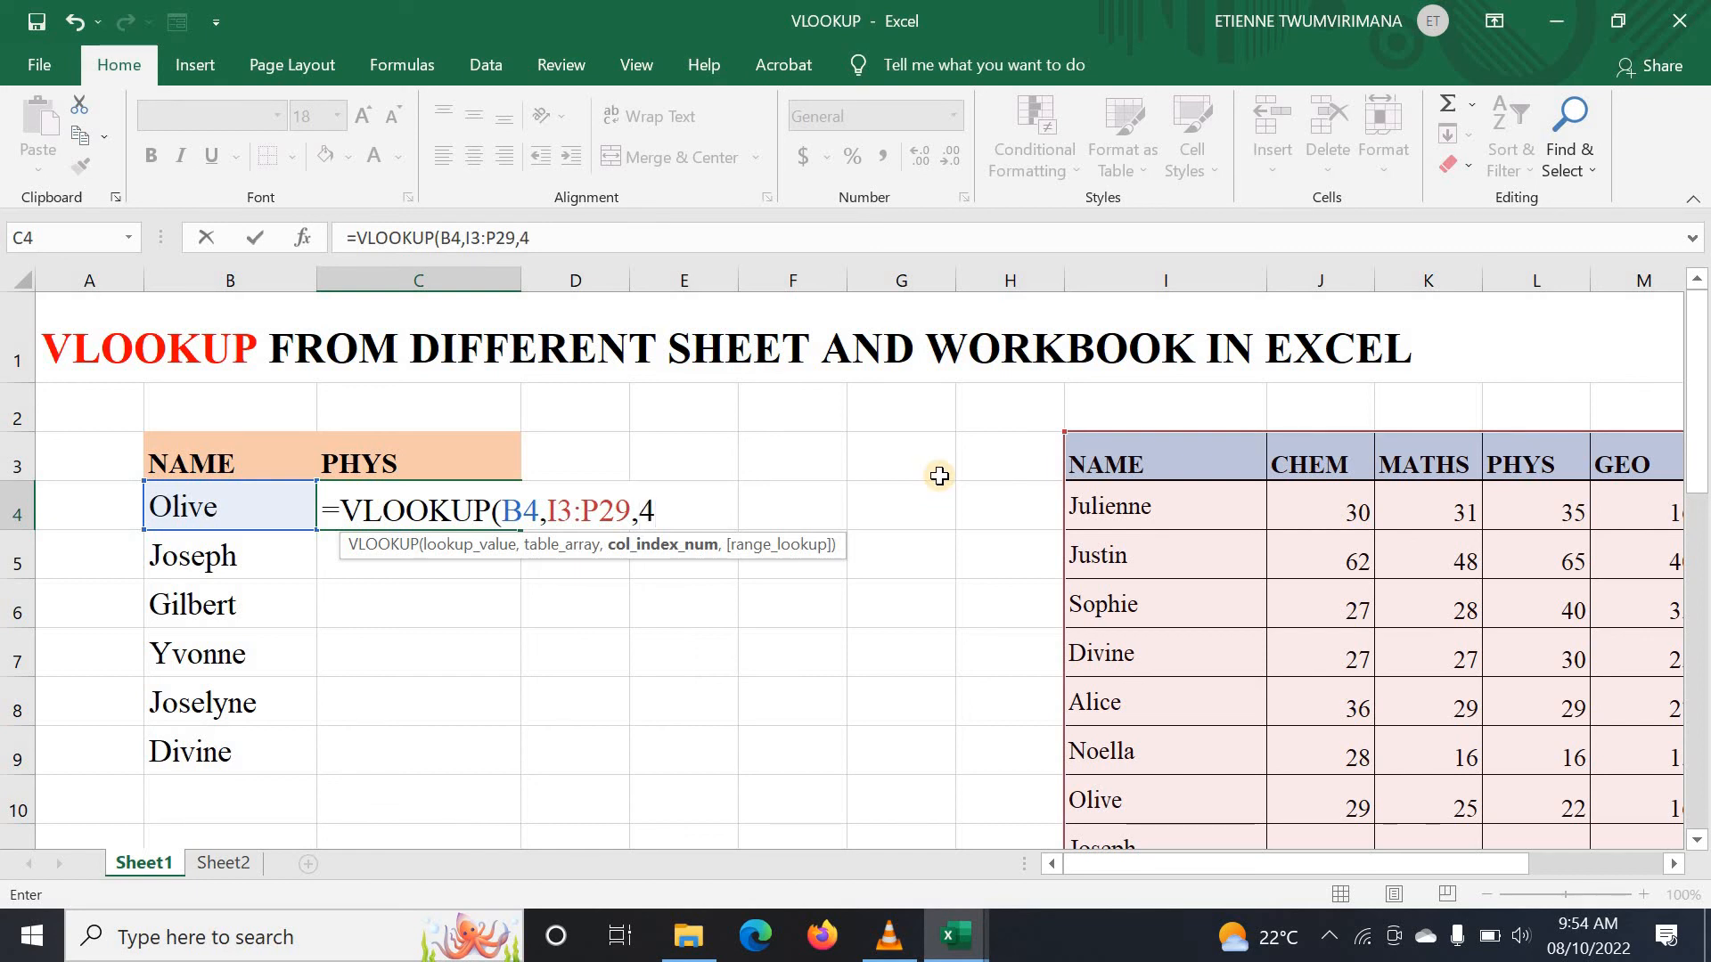
{"action": "type", "text": ","}
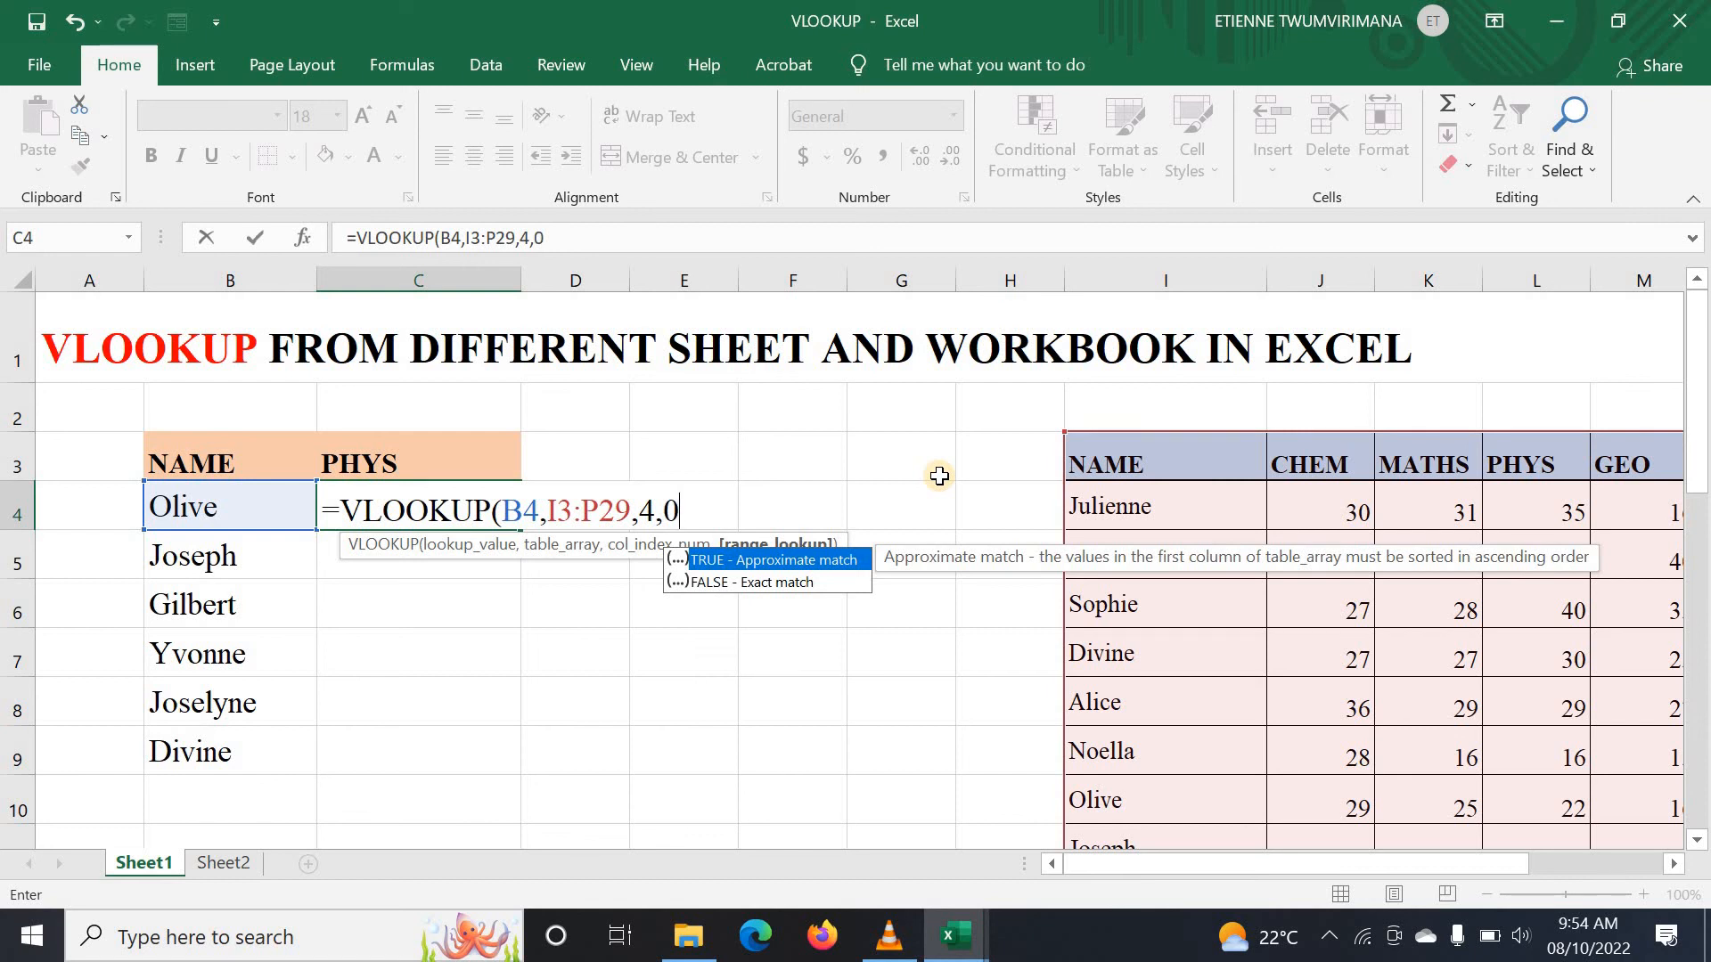
{"action": "type", "text": "0)"}
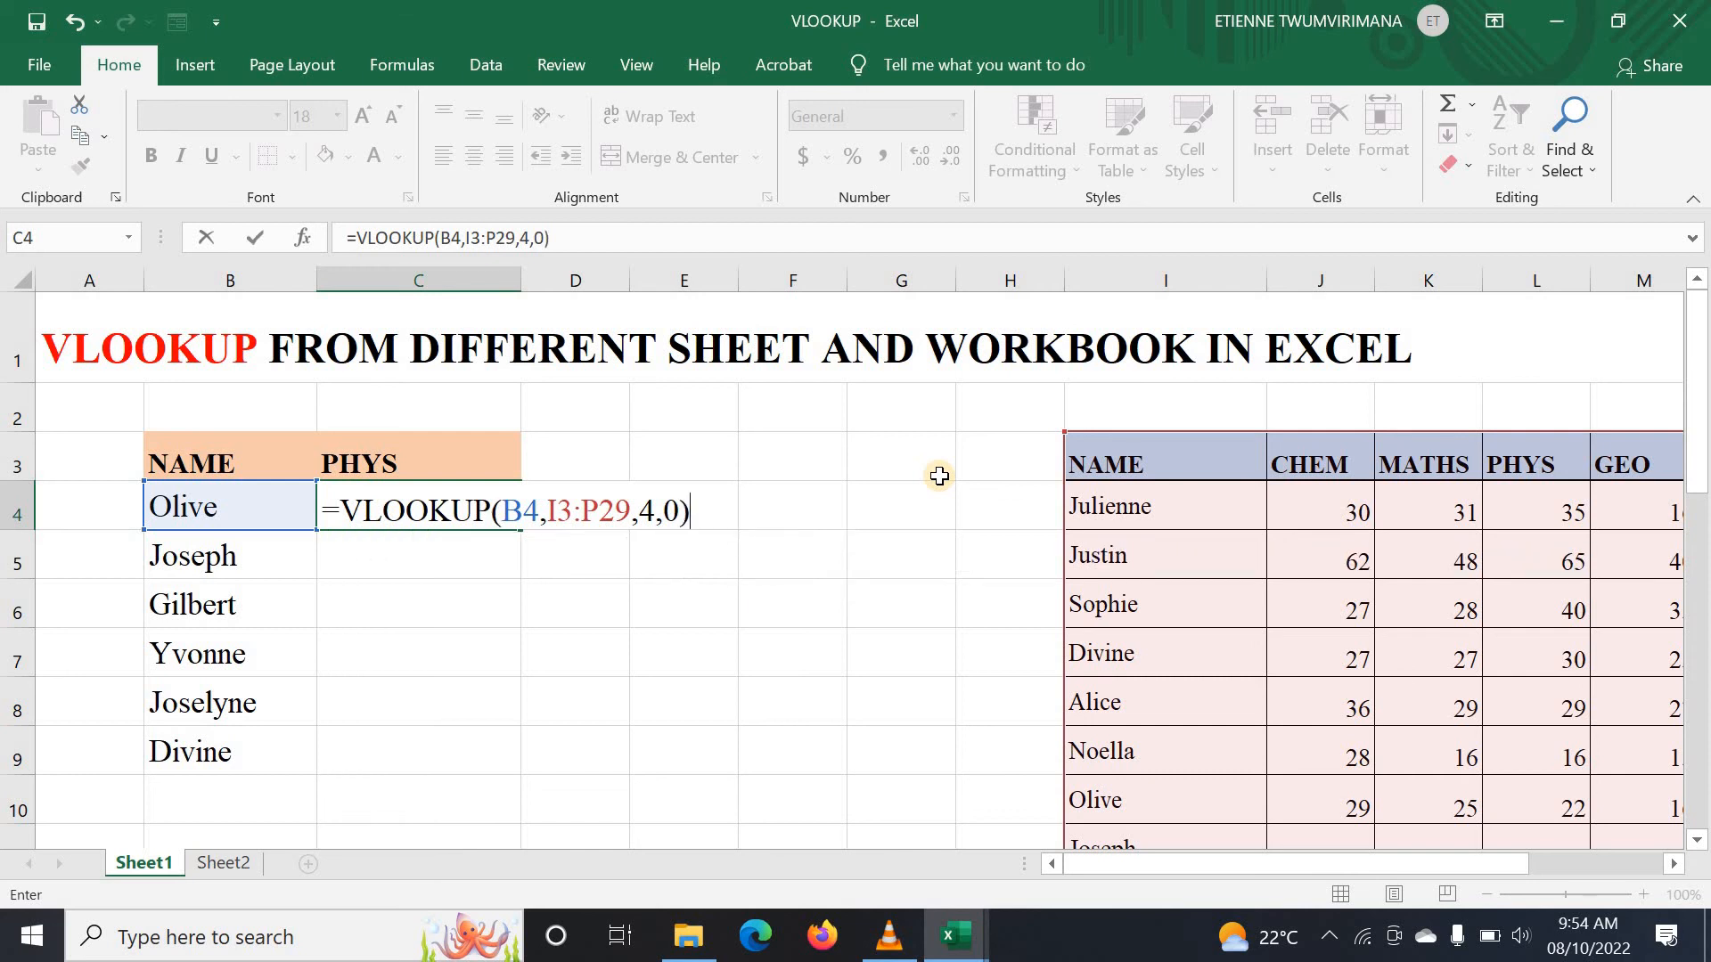
{"action": "key", "text": "Return"}
{"action": "left_click", "coordinate": [443, 501]}
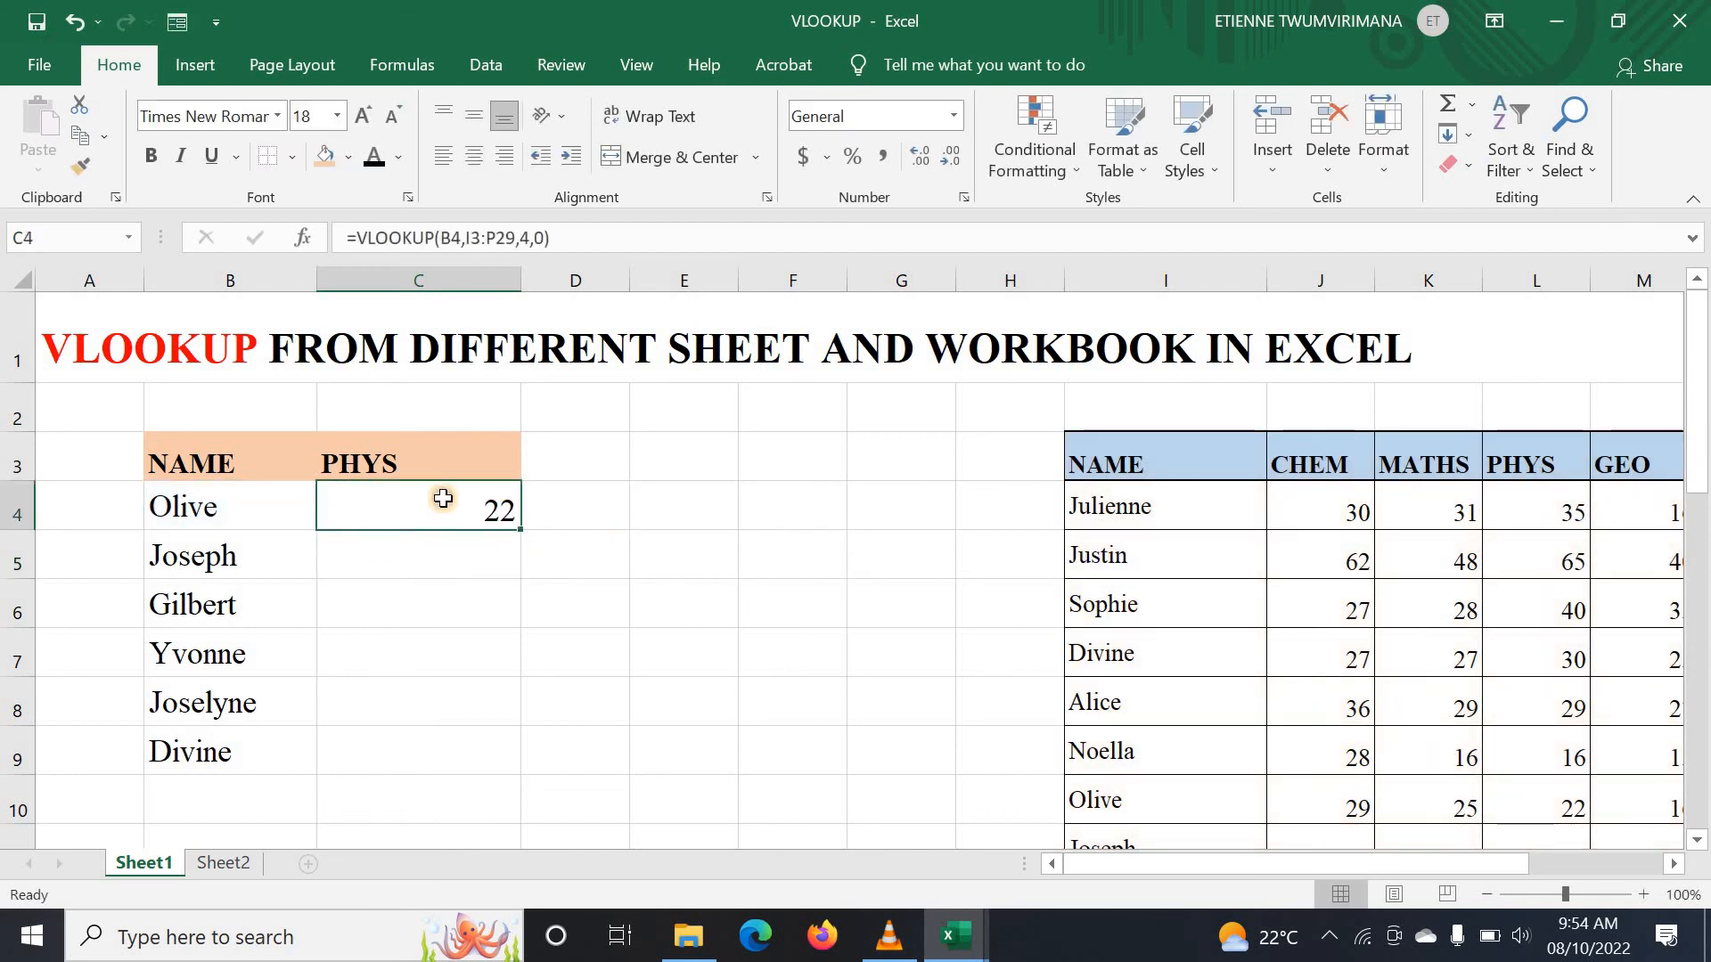
Step: Highlight the matching PHYS mark in cell L10 of the marks table with a light orange fill
{"action": "left_click_drag", "start_coordinate": [1209, 877], "coordinate": [1340, 878]}
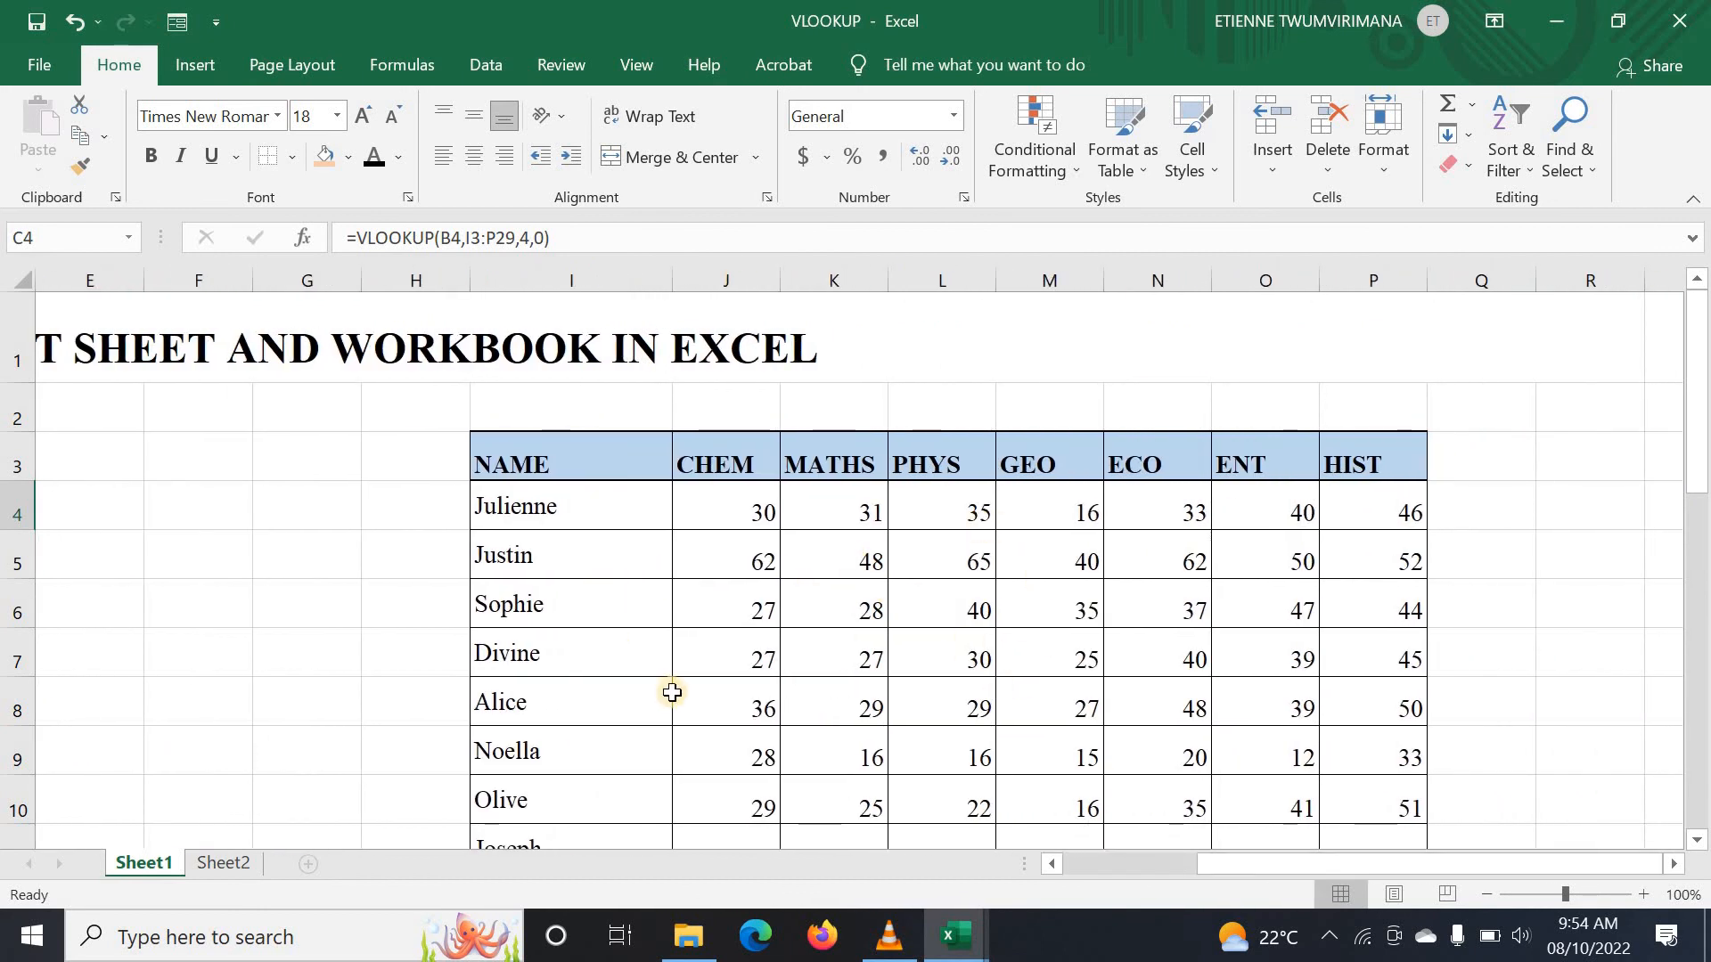
{"action": "scroll", "coordinate": [510, 626], "scroll_direction": "down", "scroll_amount": 1}
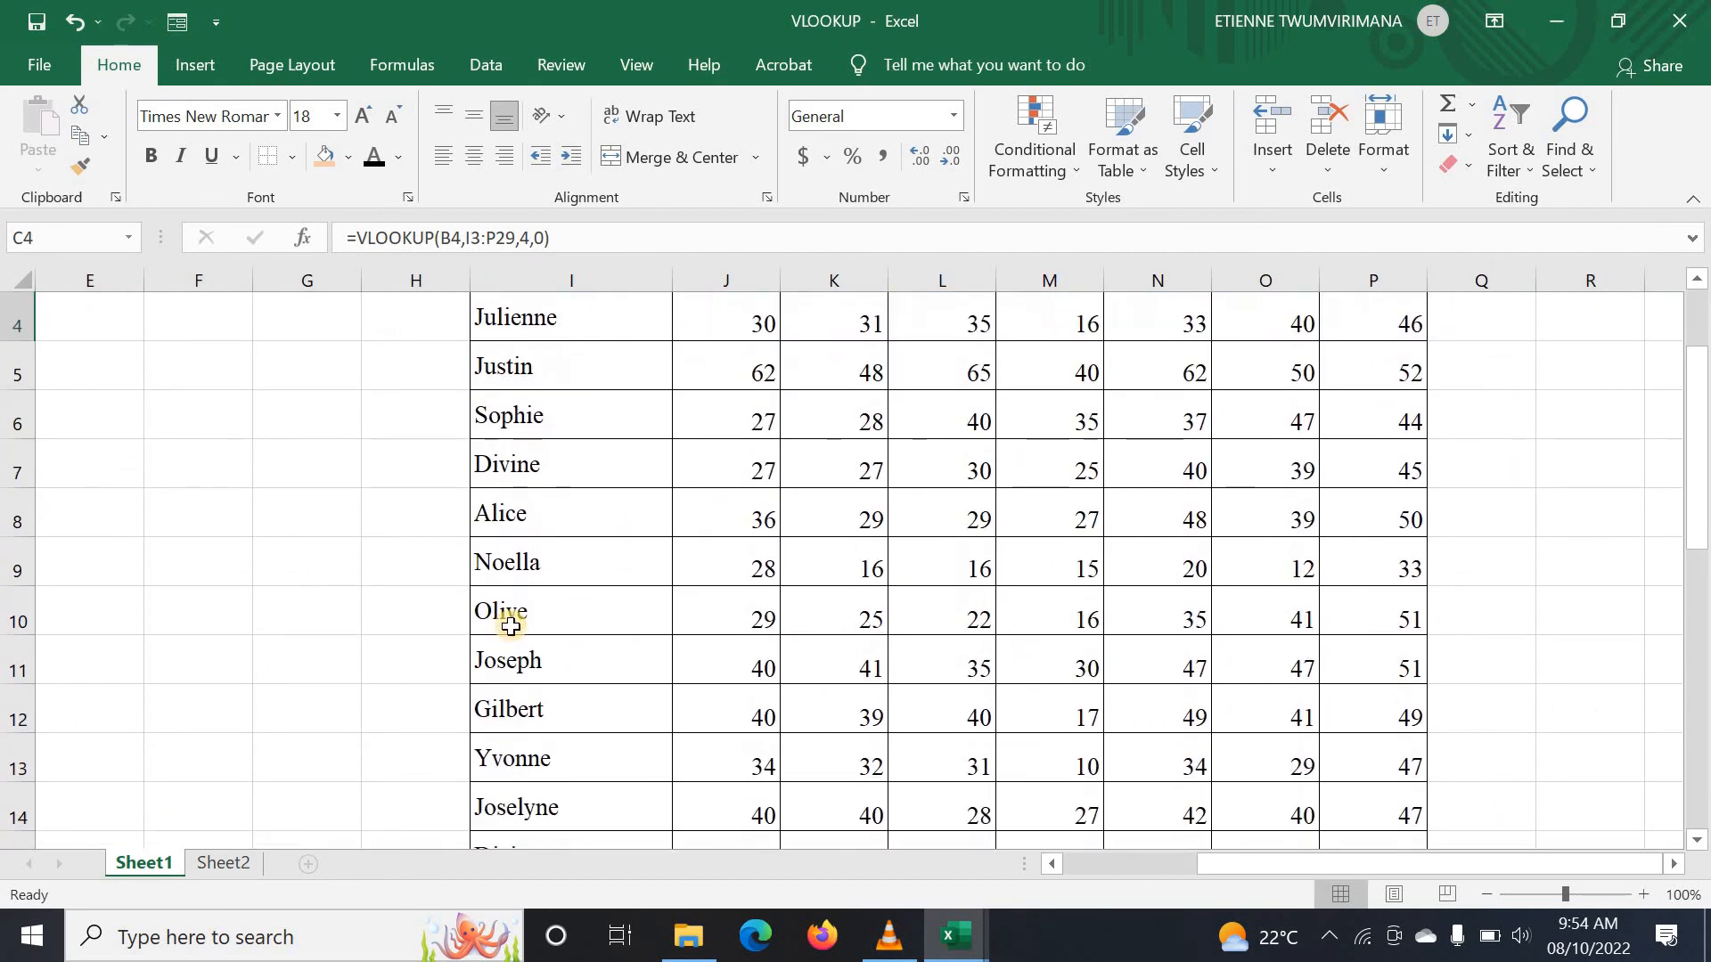
{"action": "left_click", "coordinate": [944, 611]}
{"action": "left_click", "coordinate": [325, 158]}
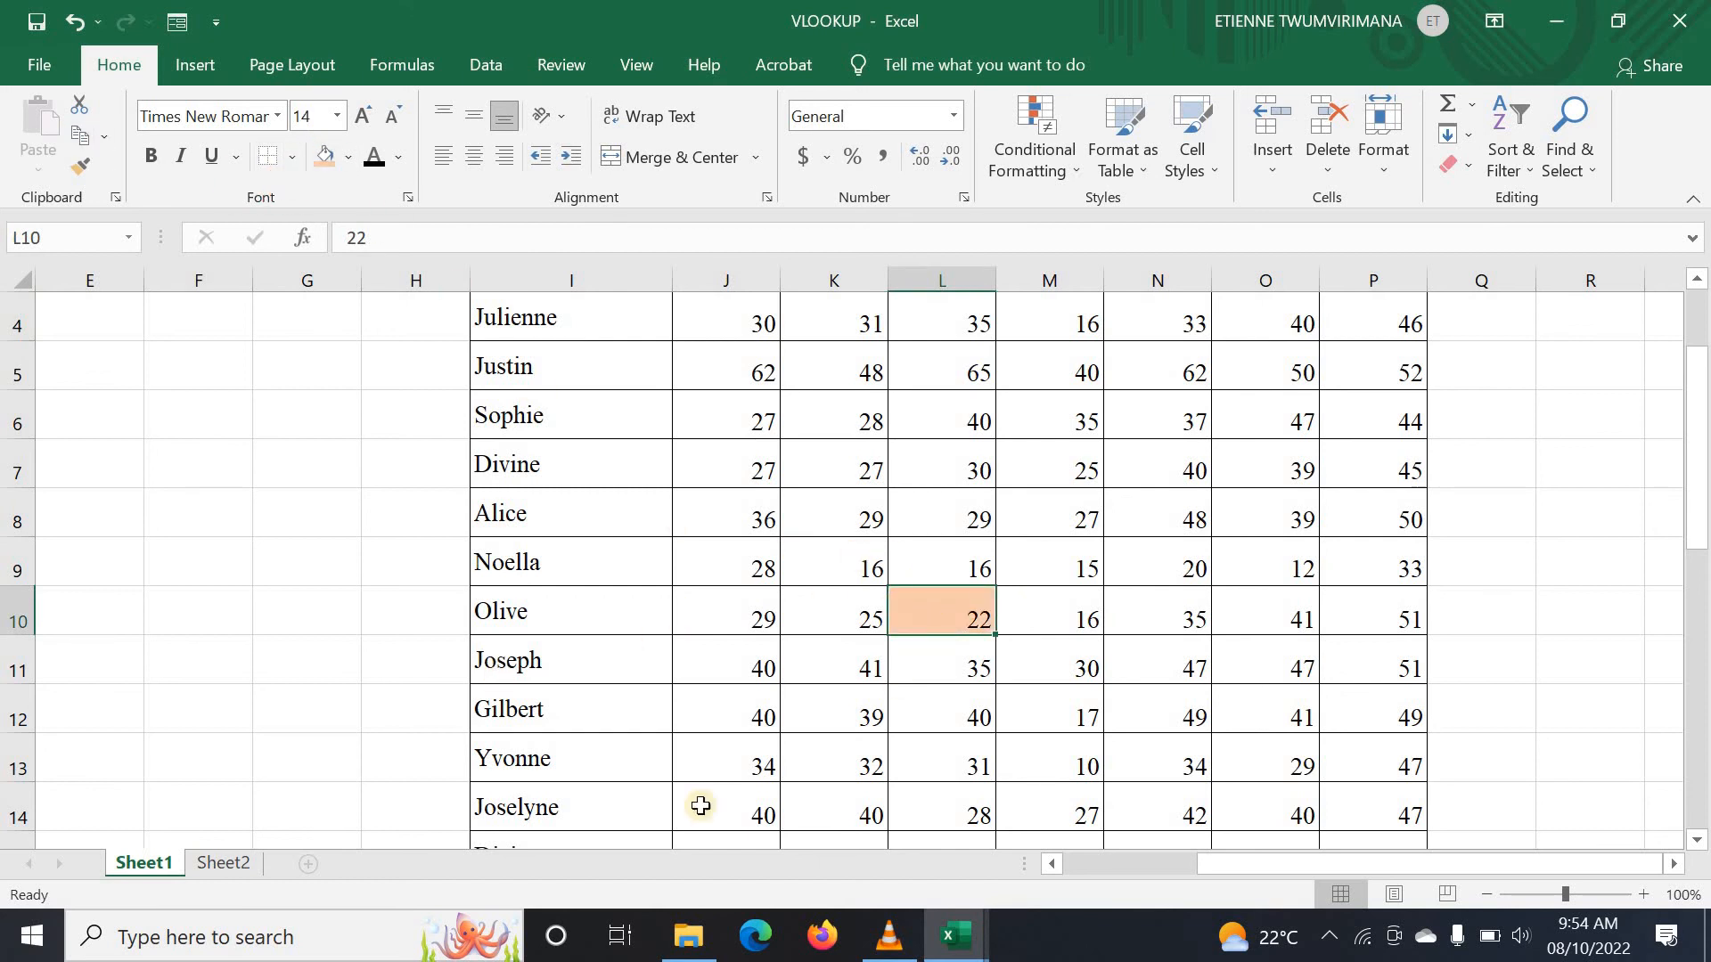
Step: Clear the VLOOKUP formula from cell C4 of the names list
{"action": "left_click_drag", "start_coordinate": [1231, 864], "coordinate": [1078, 870]}
{"action": "scroll", "coordinate": [878, 676], "scroll_direction": "up", "scroll_amount": 1}
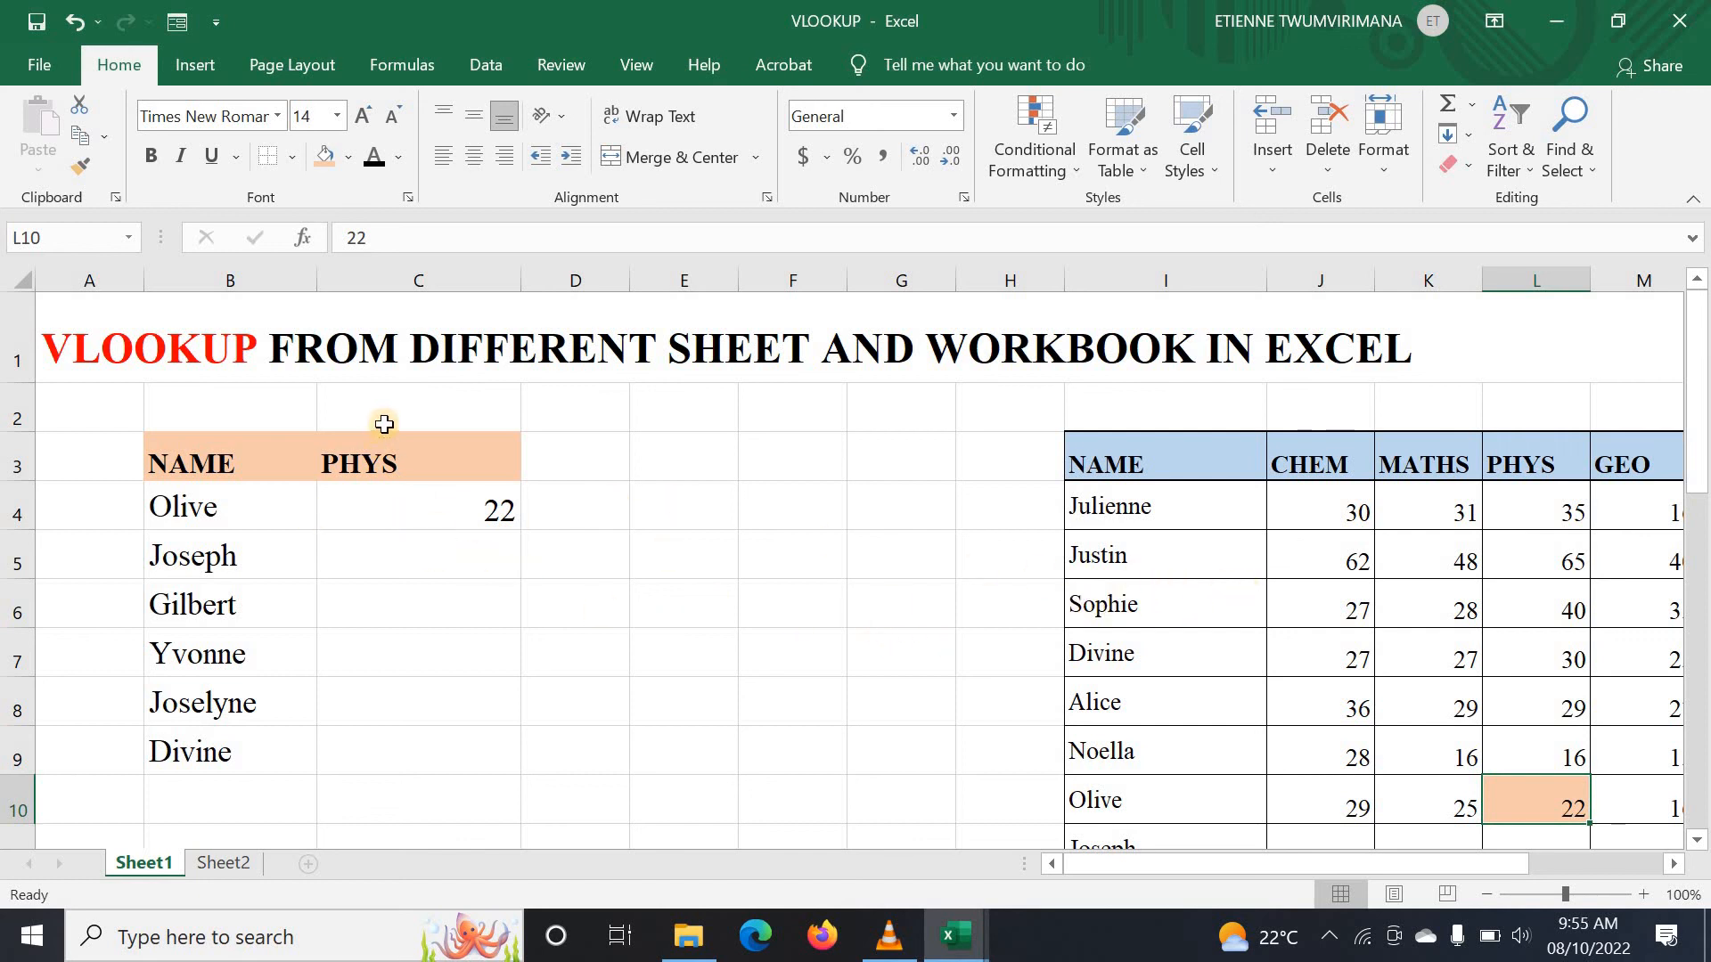
{"action": "left_click", "coordinate": [399, 511]}
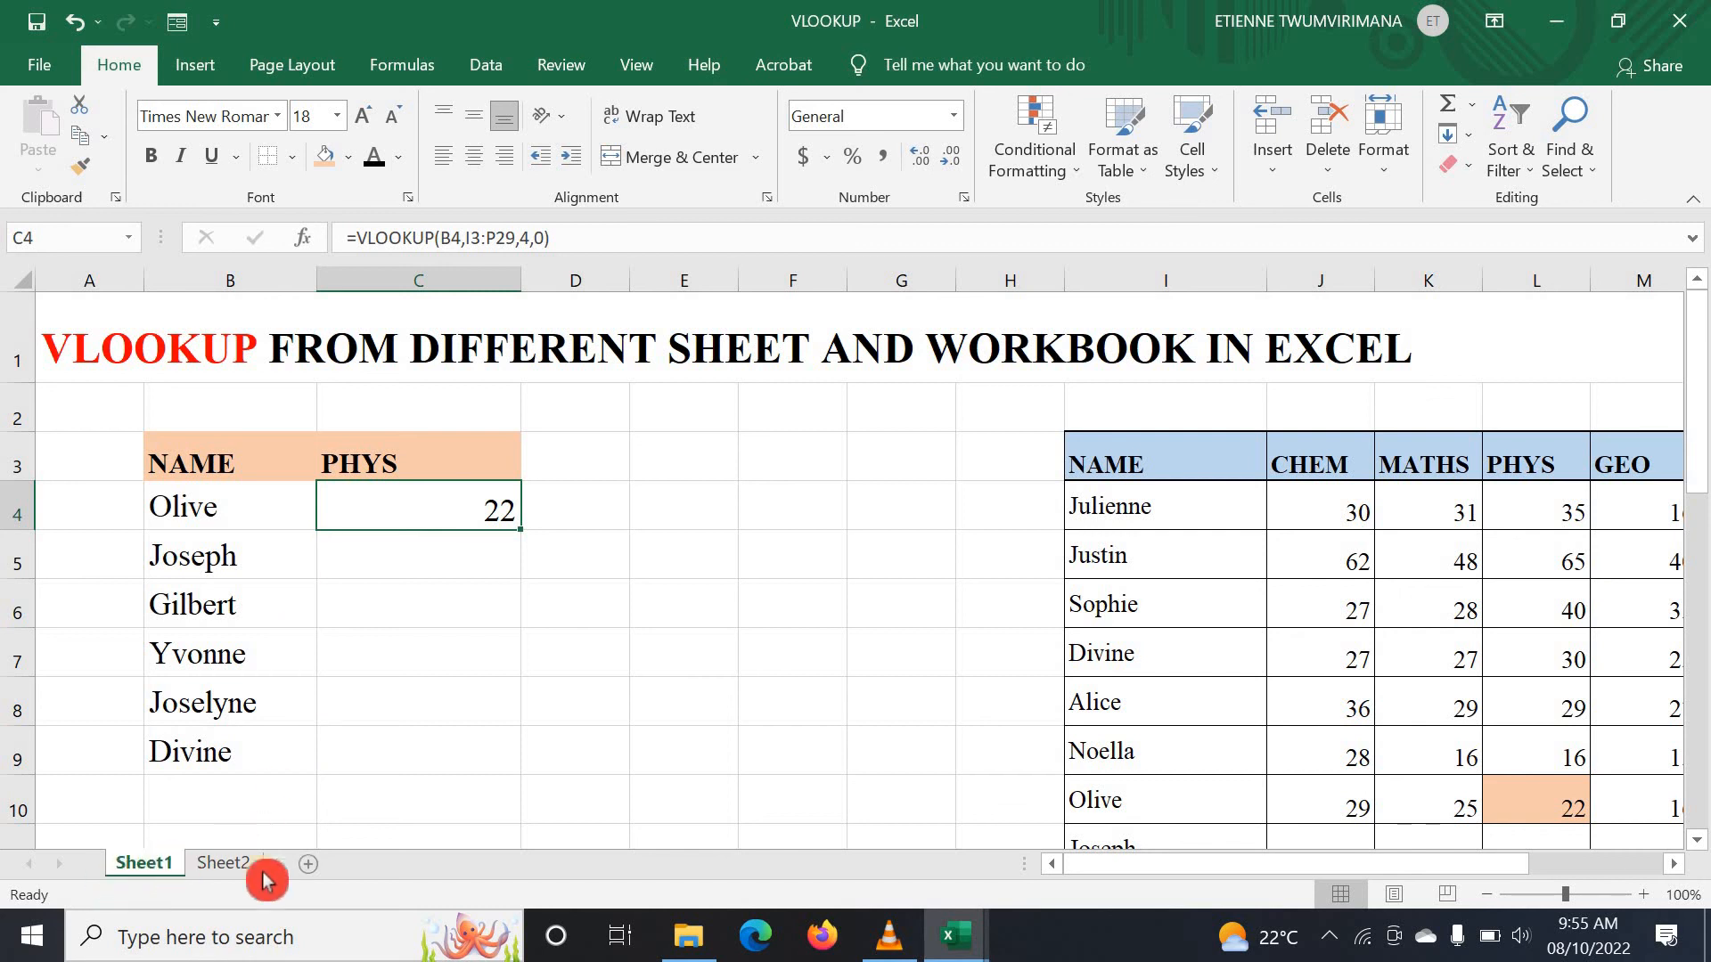
{"action": "double_click", "coordinate": [454, 515]}
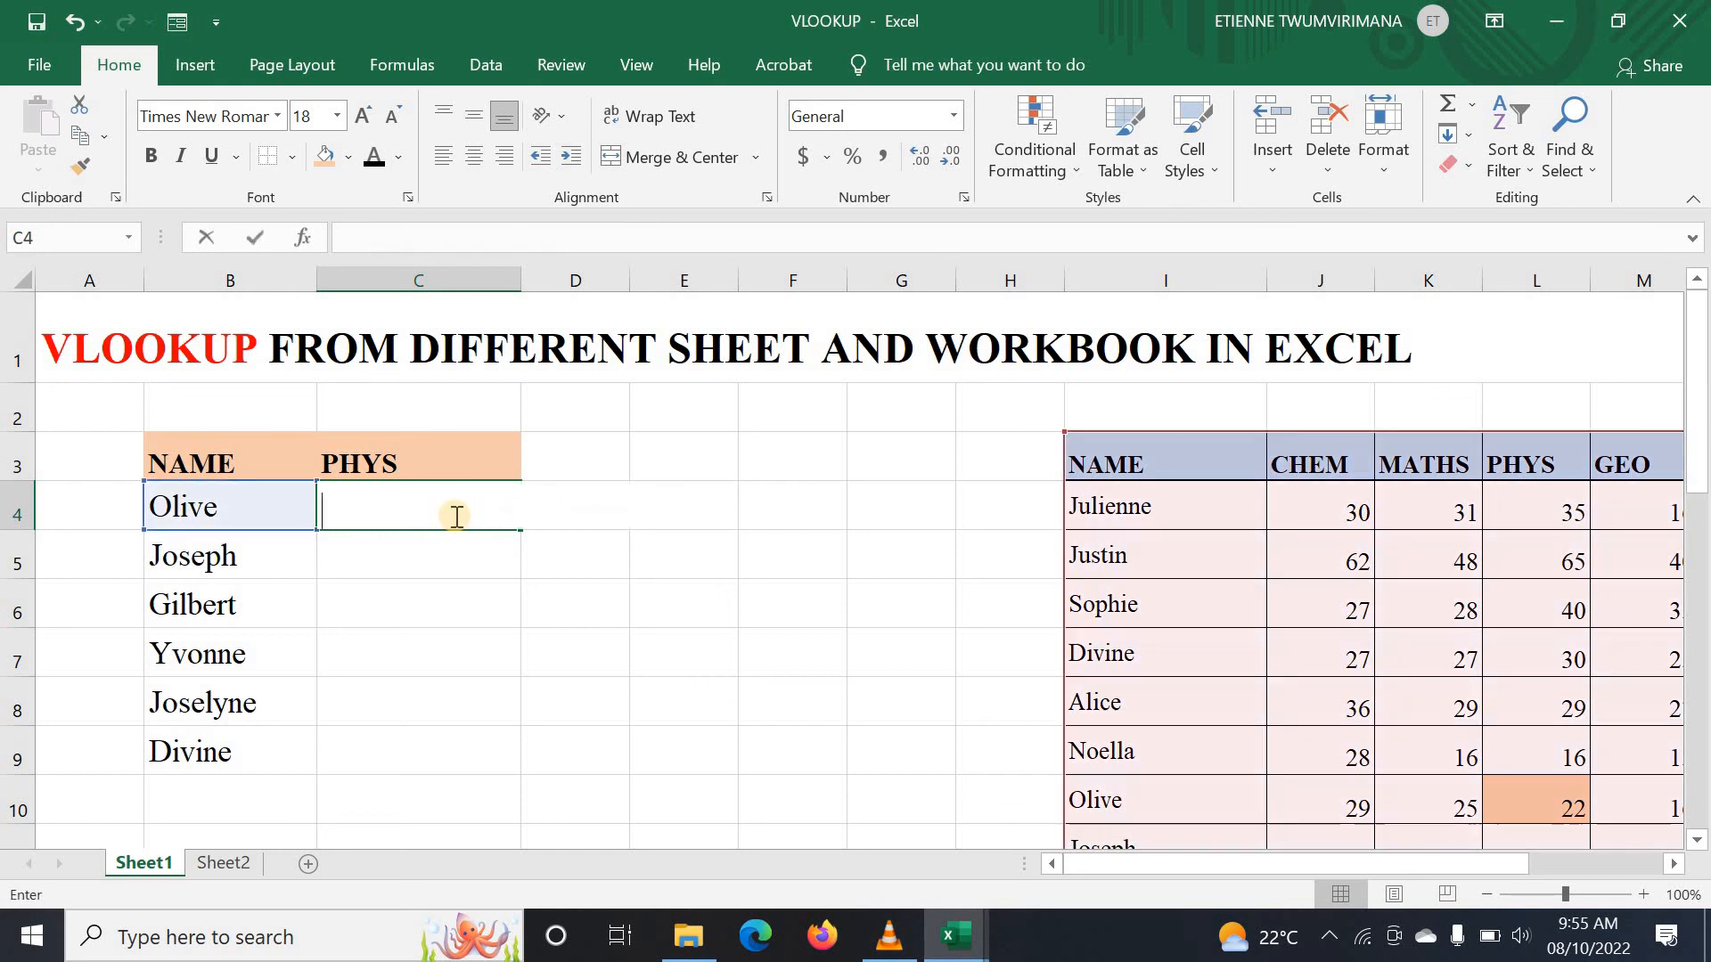
{"action": "left_click", "coordinate": [445, 538]}
{"action": "left_click", "coordinate": [431, 493]}
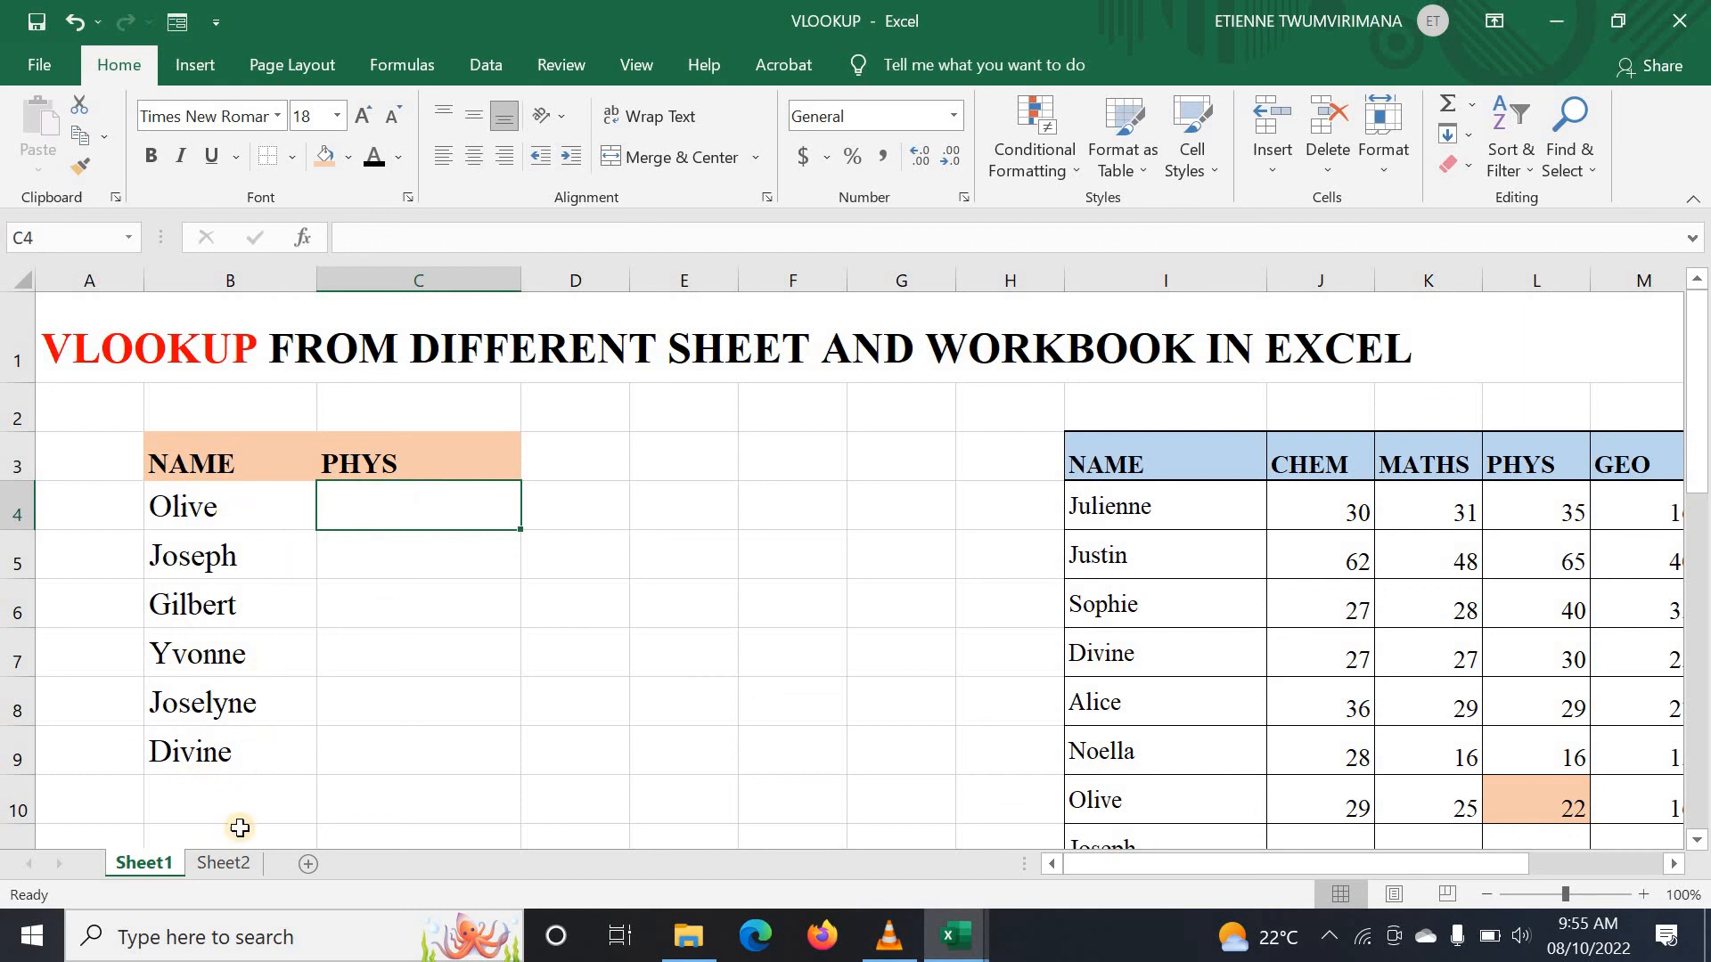
Step: Examine the marks table on Sheet2, including its lower rows
{"action": "left_click", "coordinate": [224, 863]}
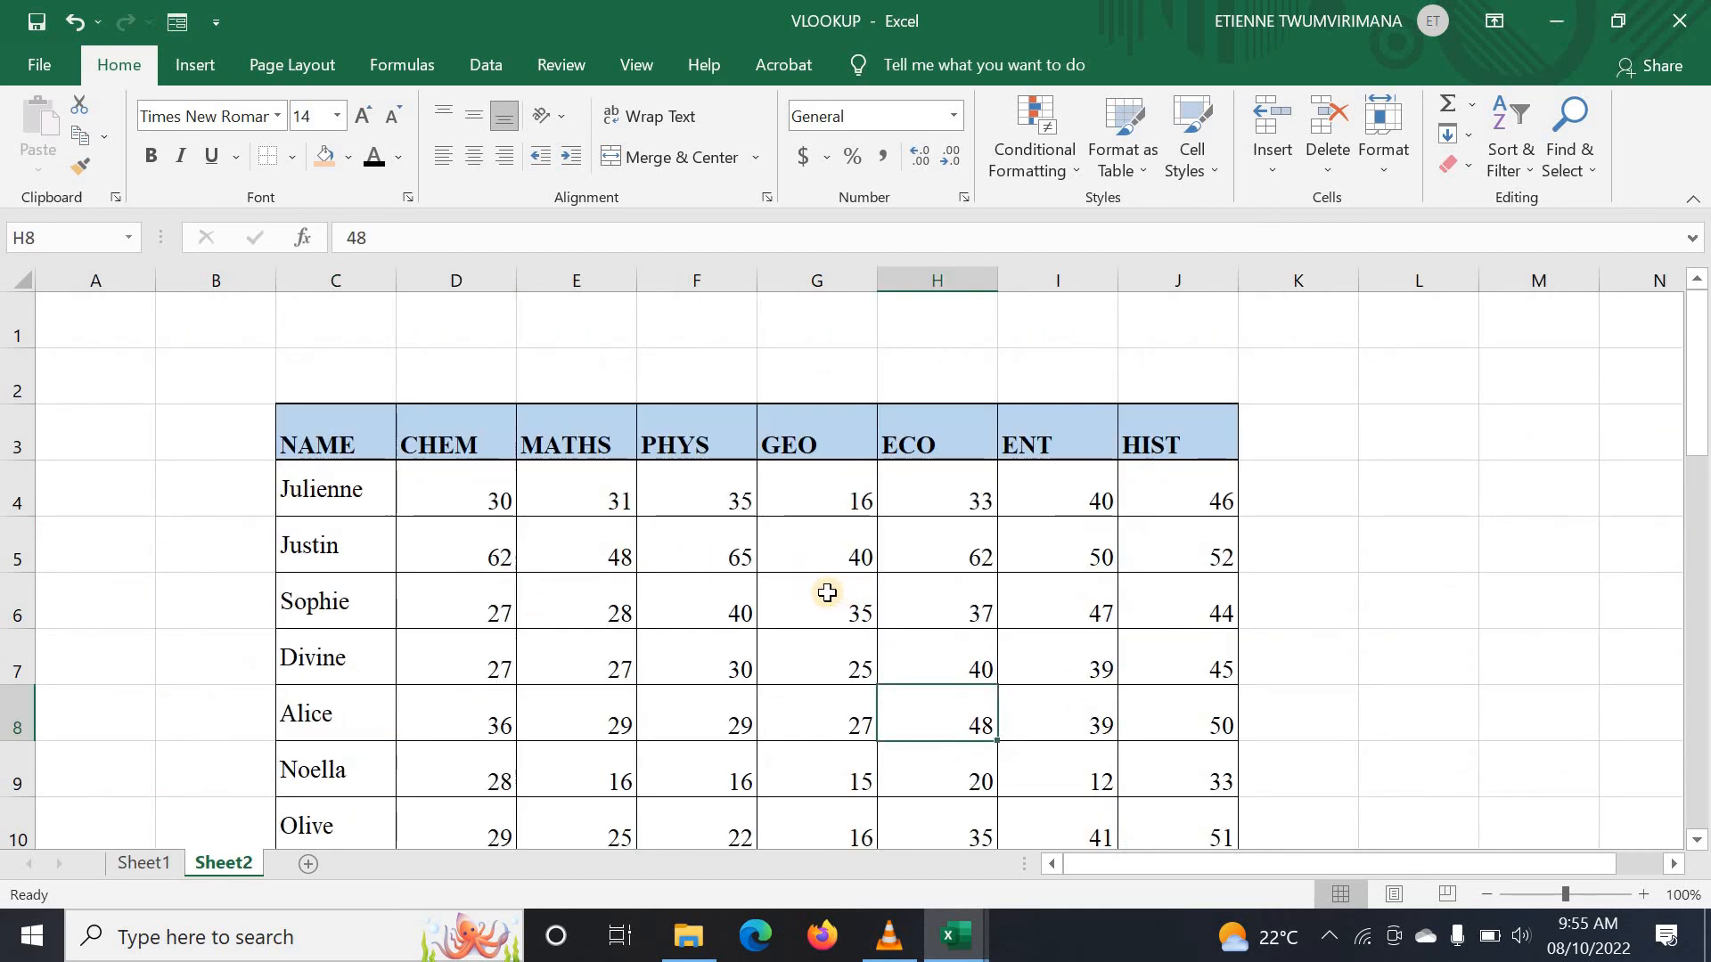
{"action": "scroll", "coordinate": [802, 590], "scroll_direction": "down", "scroll_amount": 2}
{"action": "scroll", "coordinate": [735, 592], "scroll_direction": "up", "scroll_amount": 2}
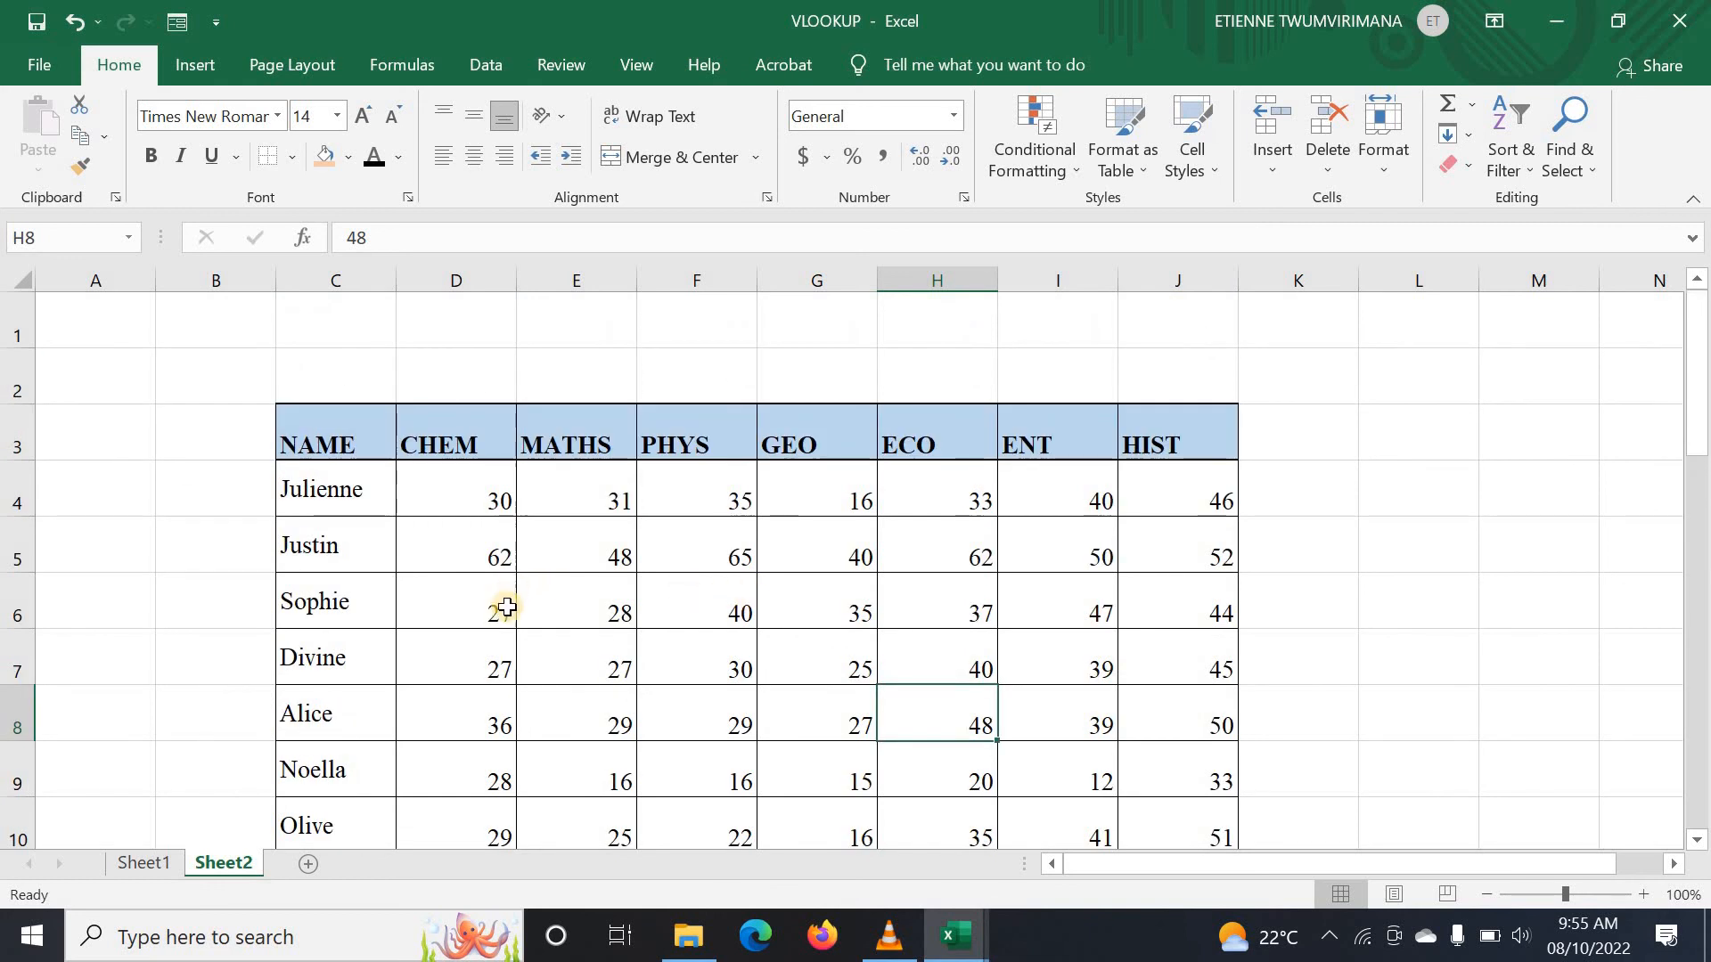
{"action": "left_click", "coordinate": [151, 864]}
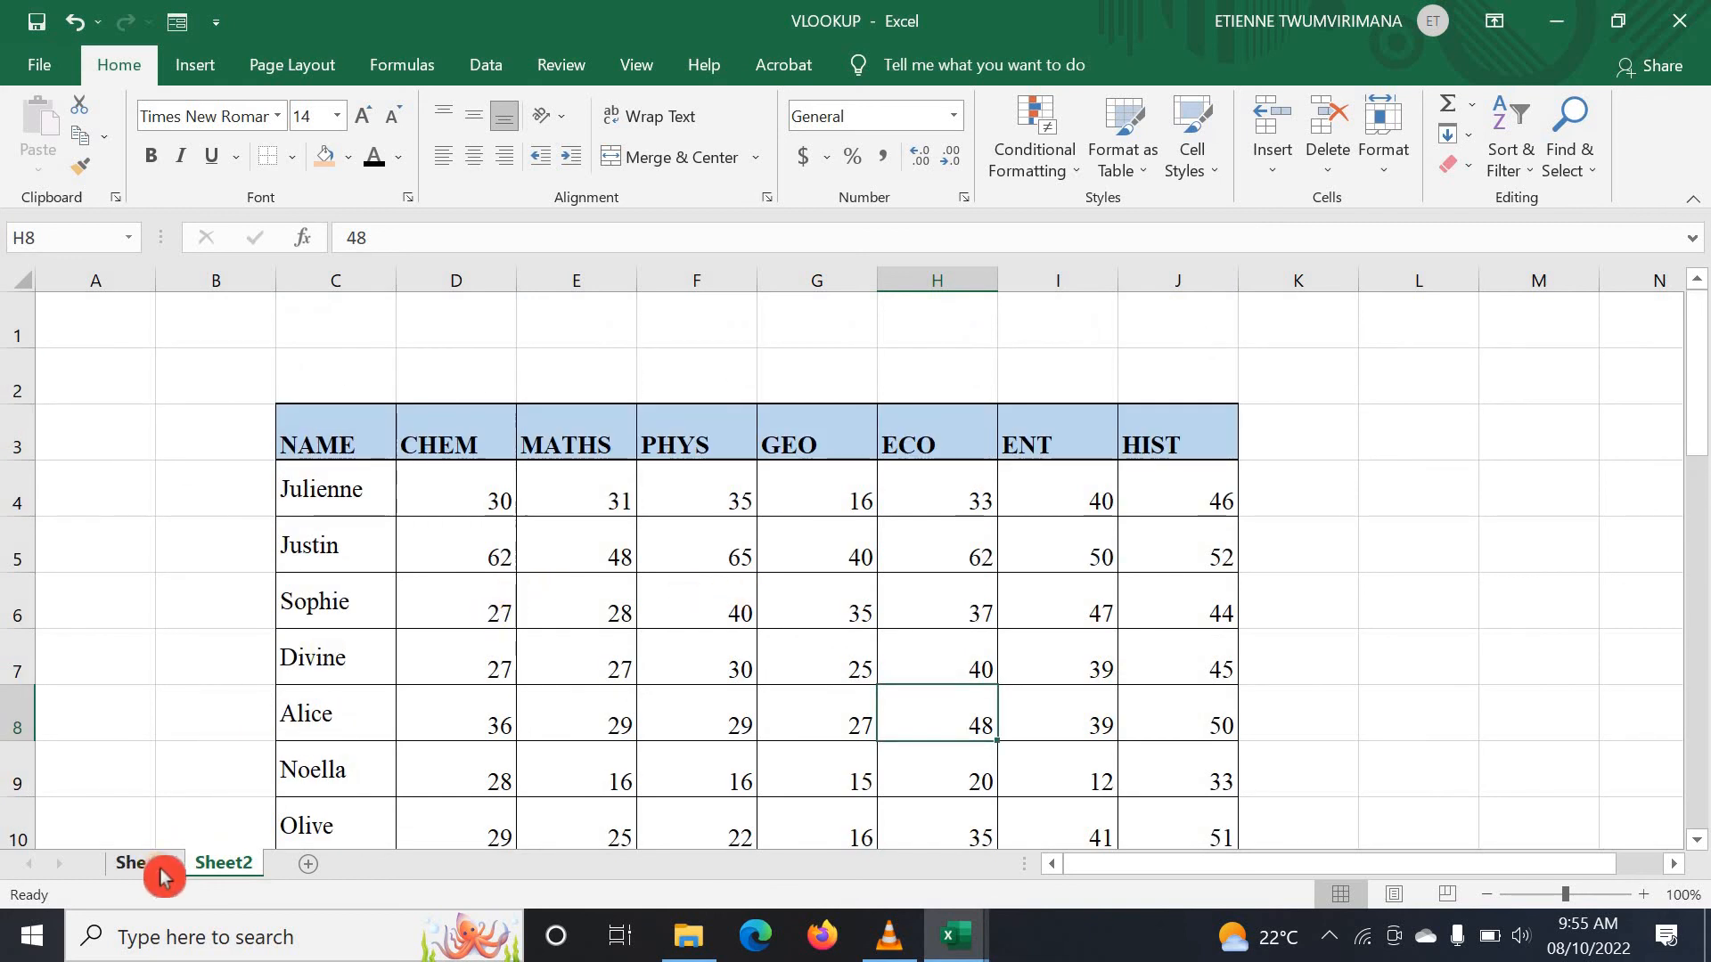
{"action": "left_click", "coordinate": [248, 864]}
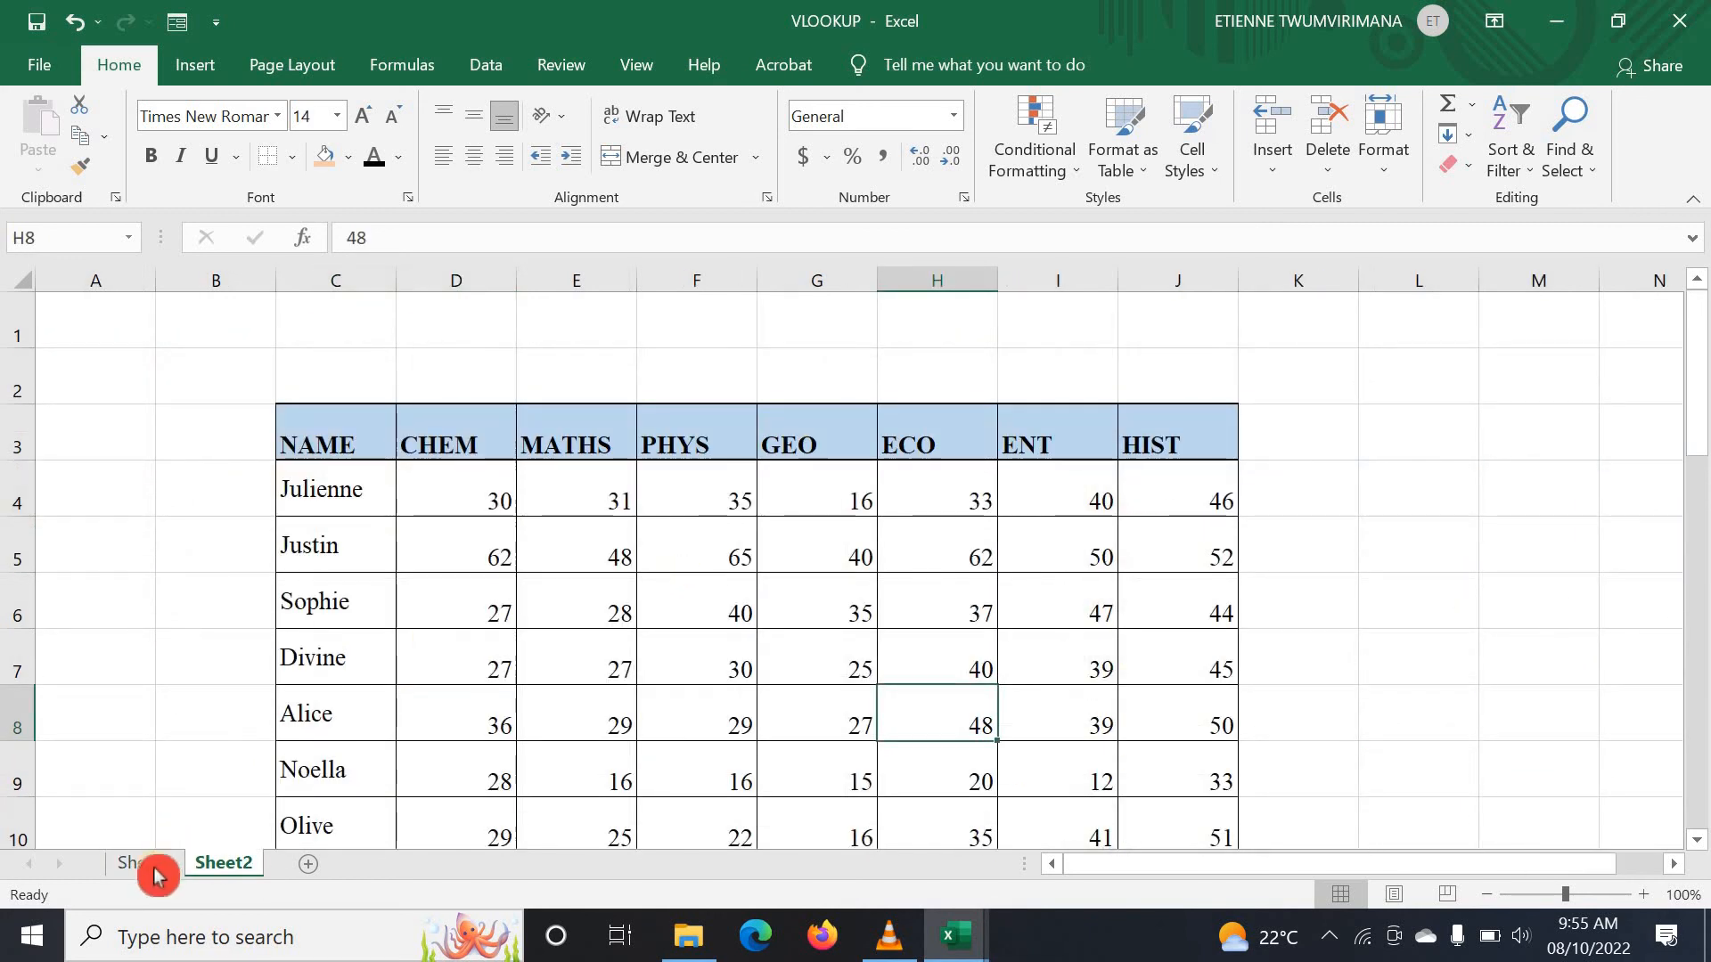
{"action": "left_click", "coordinate": [189, 861]}
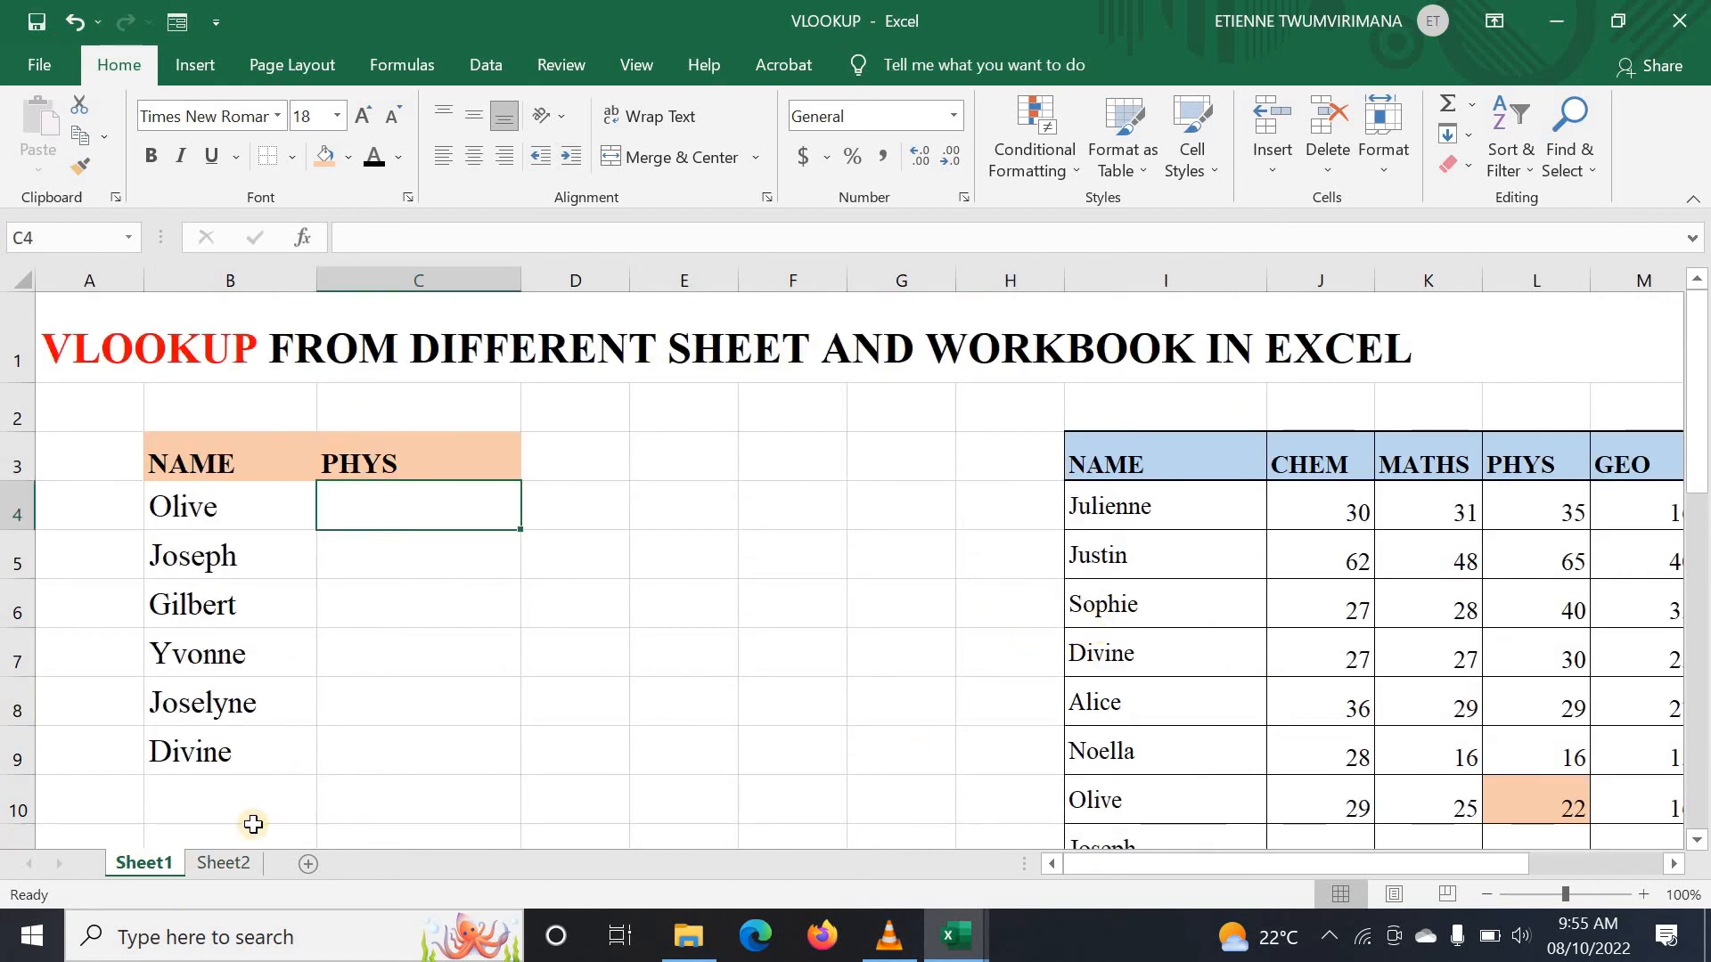
{"action": "left_click", "coordinate": [233, 866]}
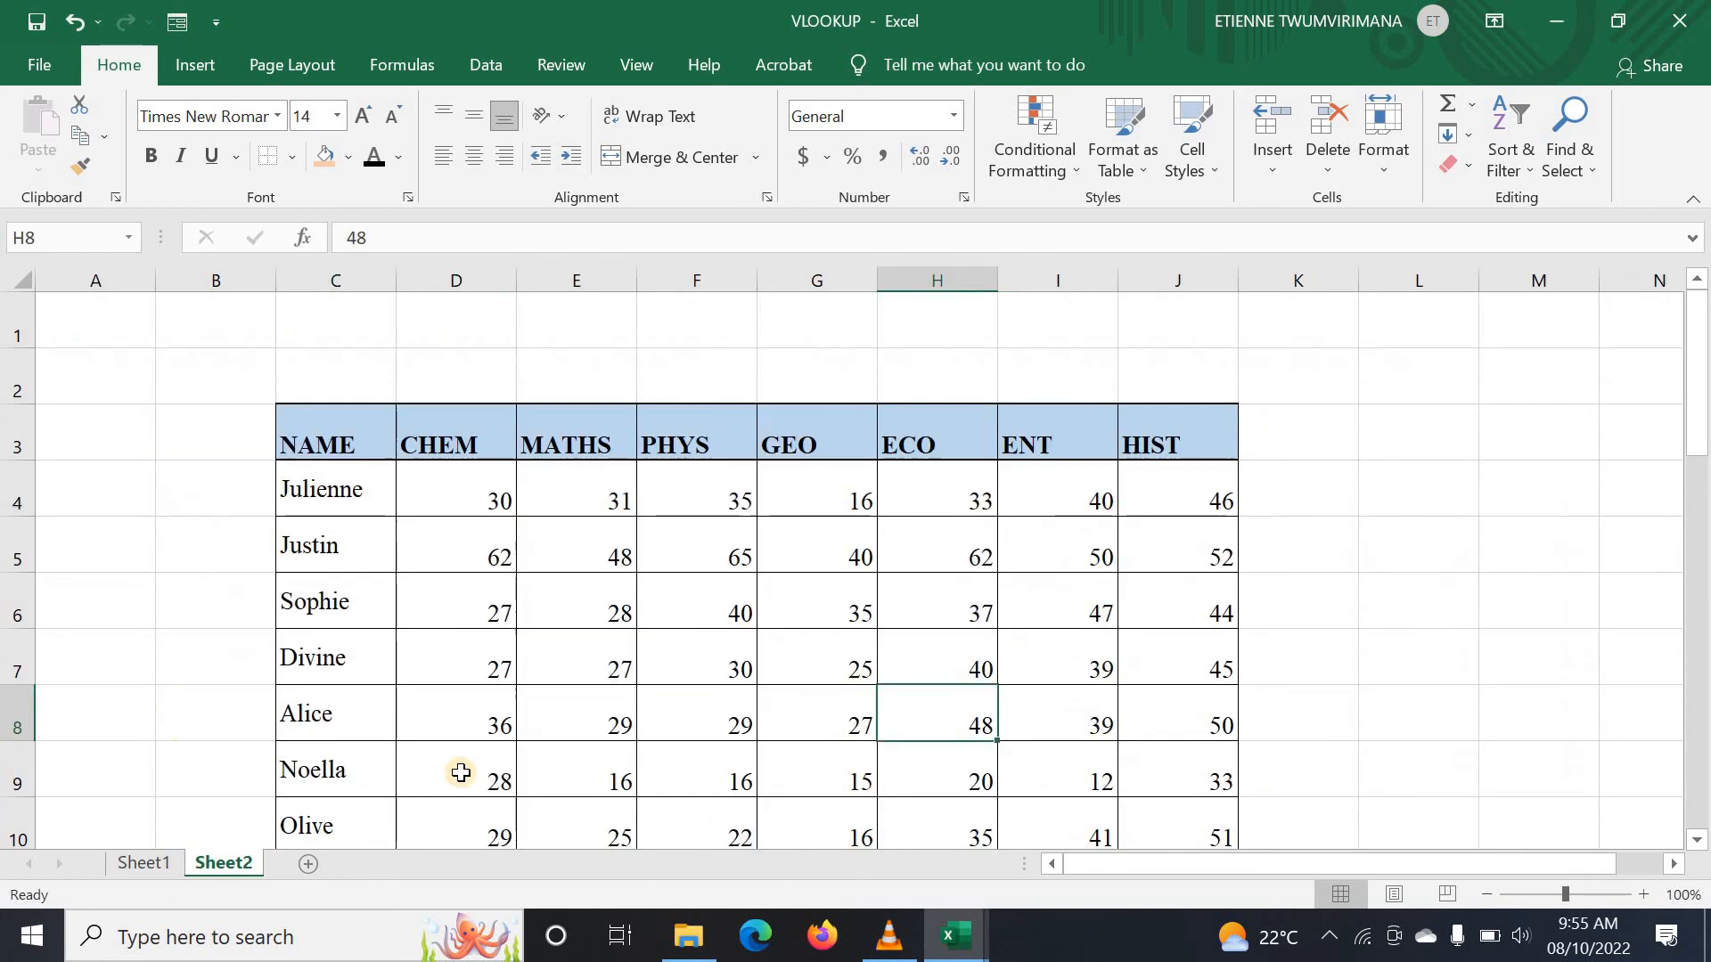
{"action": "left_click", "coordinate": [150, 862]}
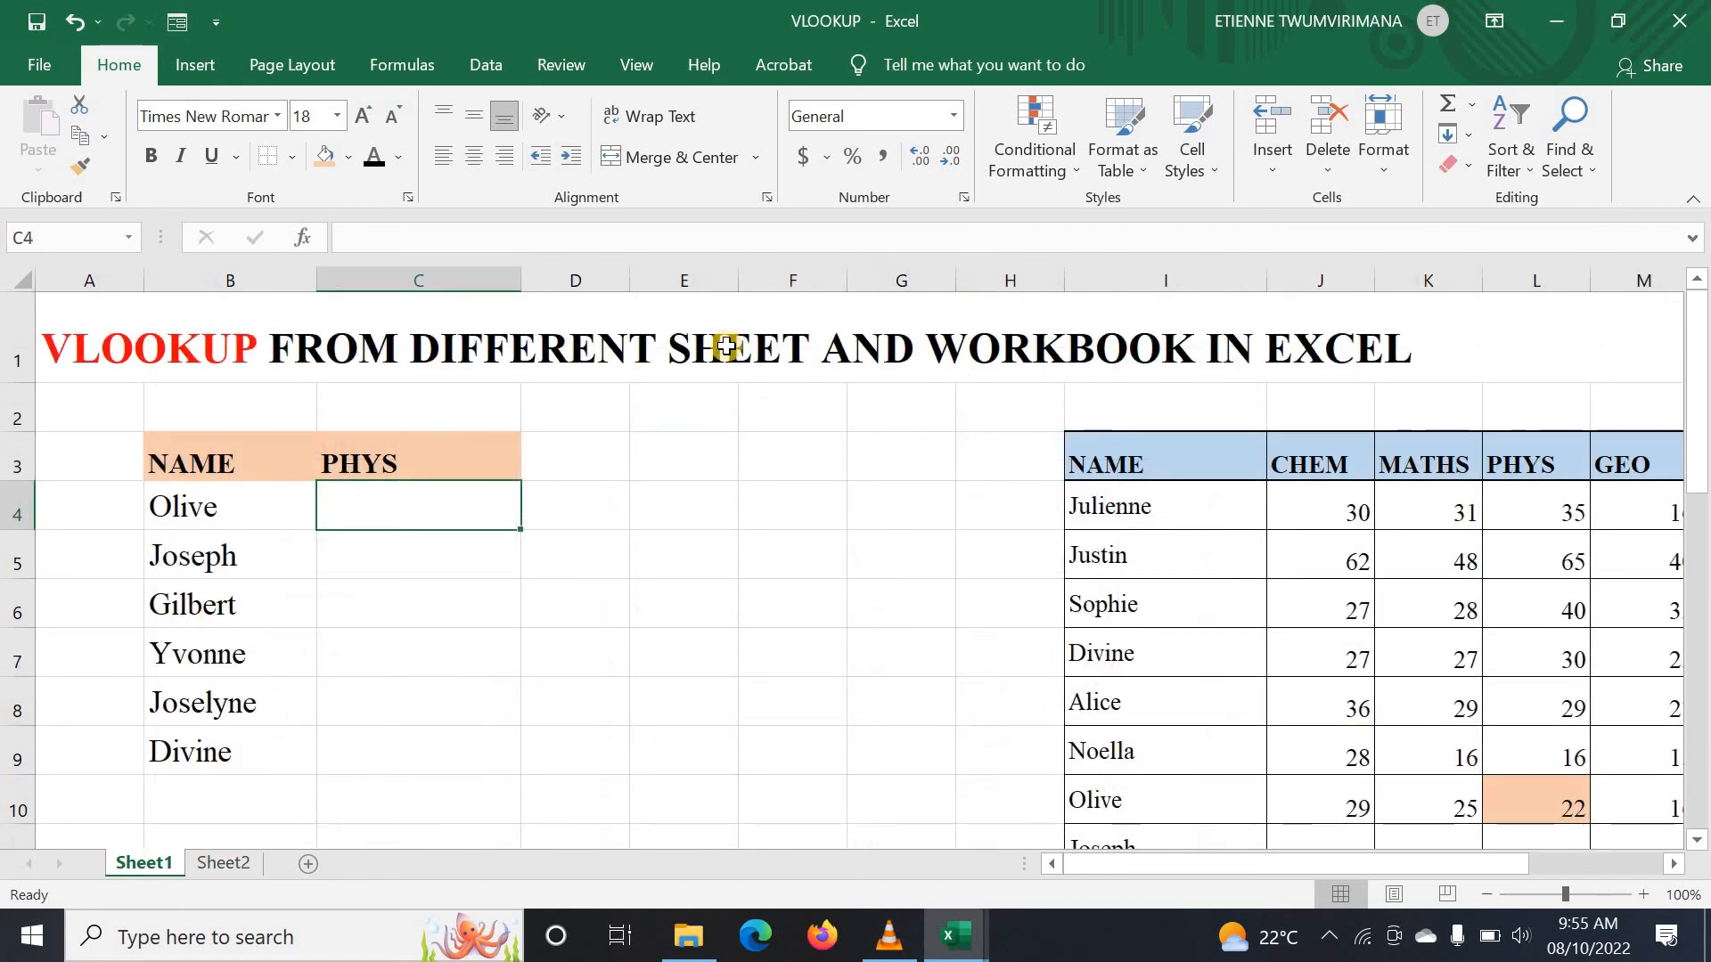
{"action": "left_click", "coordinate": [246, 863]}
Step: Start a VLOOKUP formula in cell C4 of Sheet1 with B4 as the lookup value
{"action": "left_click", "coordinate": [155, 860]}
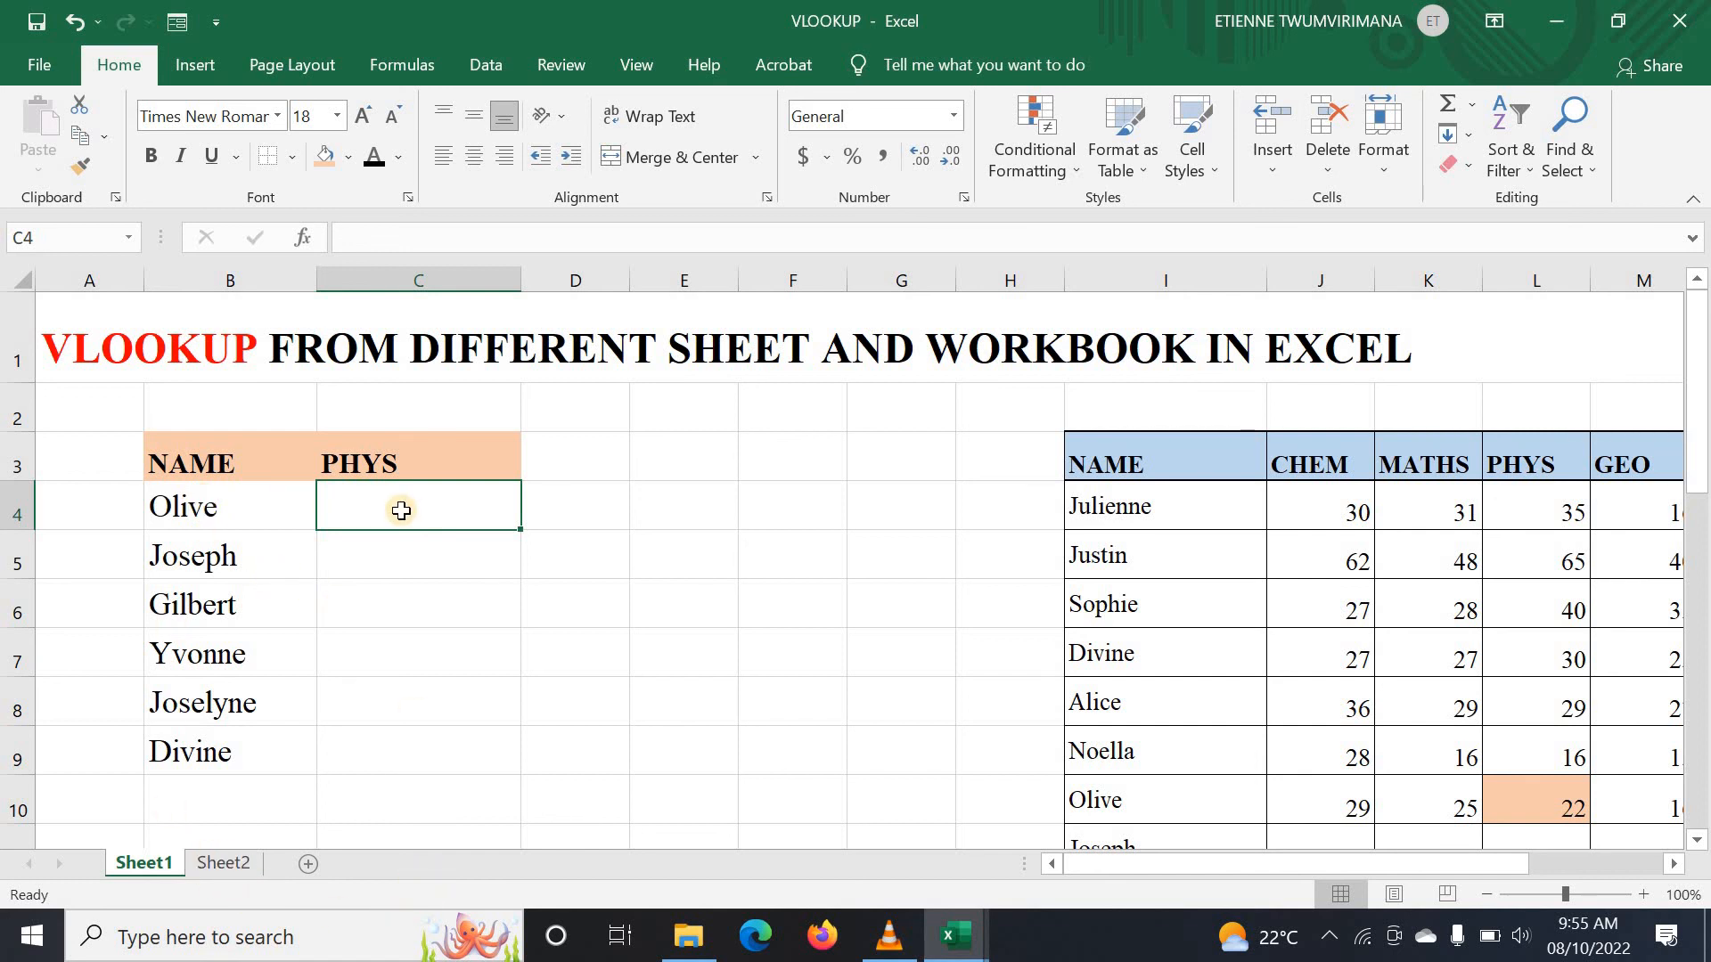
{"action": "type", "text": "="}
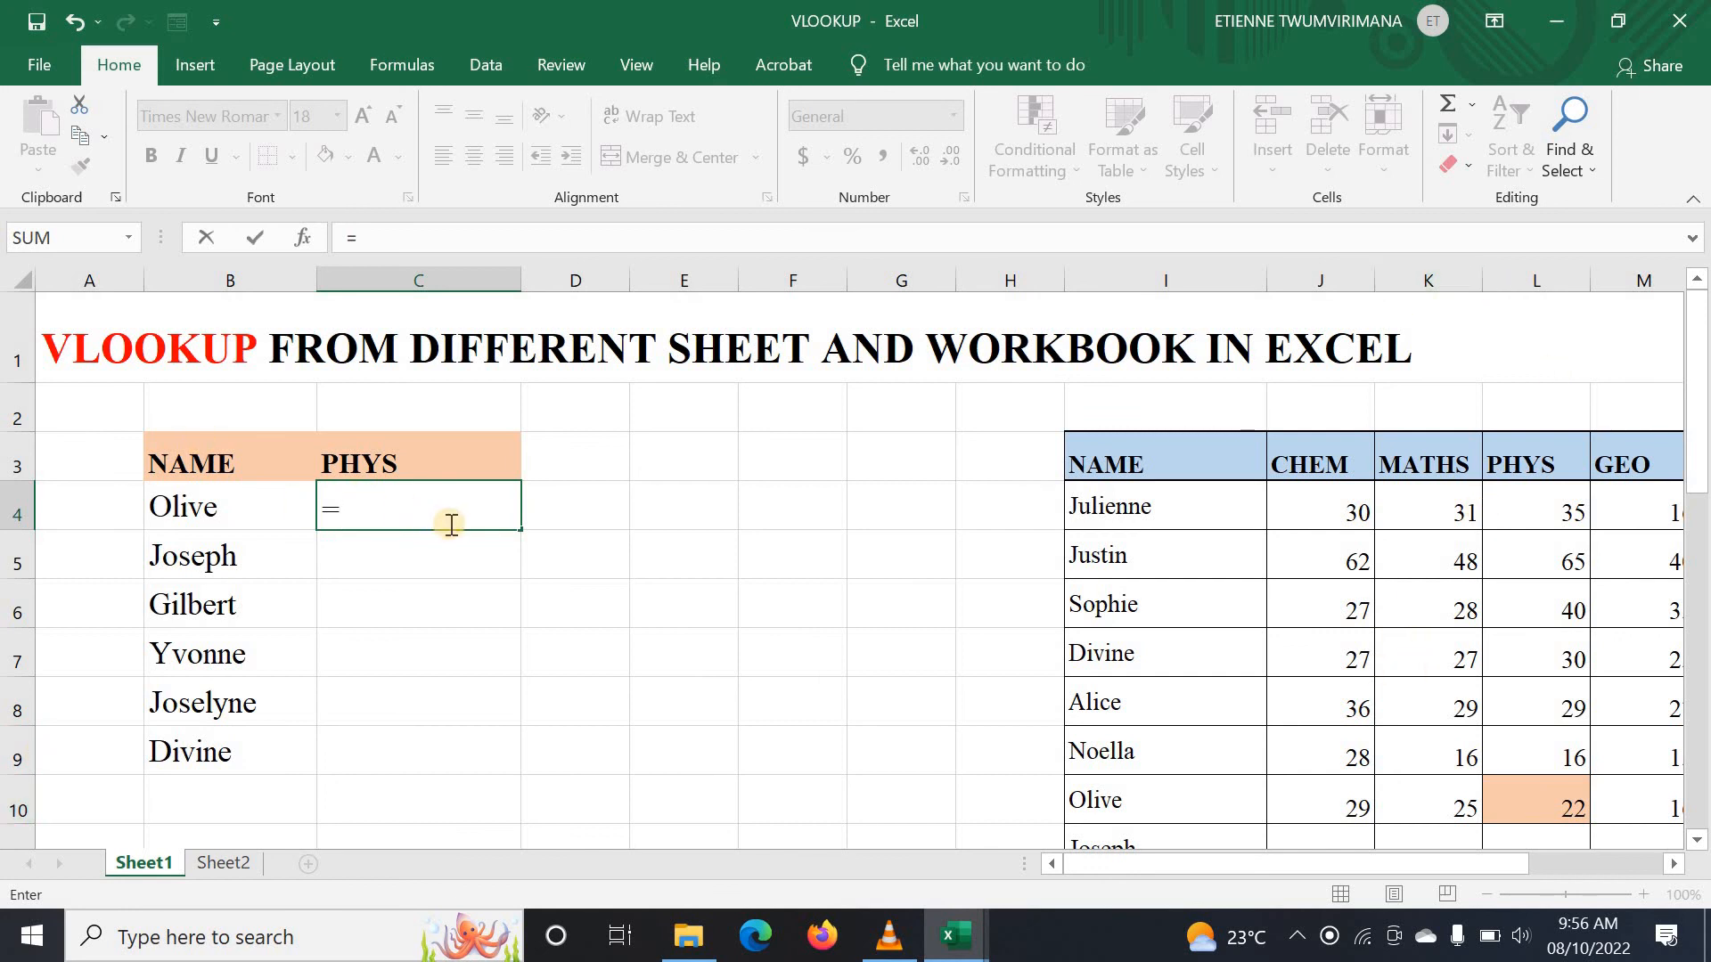
{"action": "type", "text": "v"}
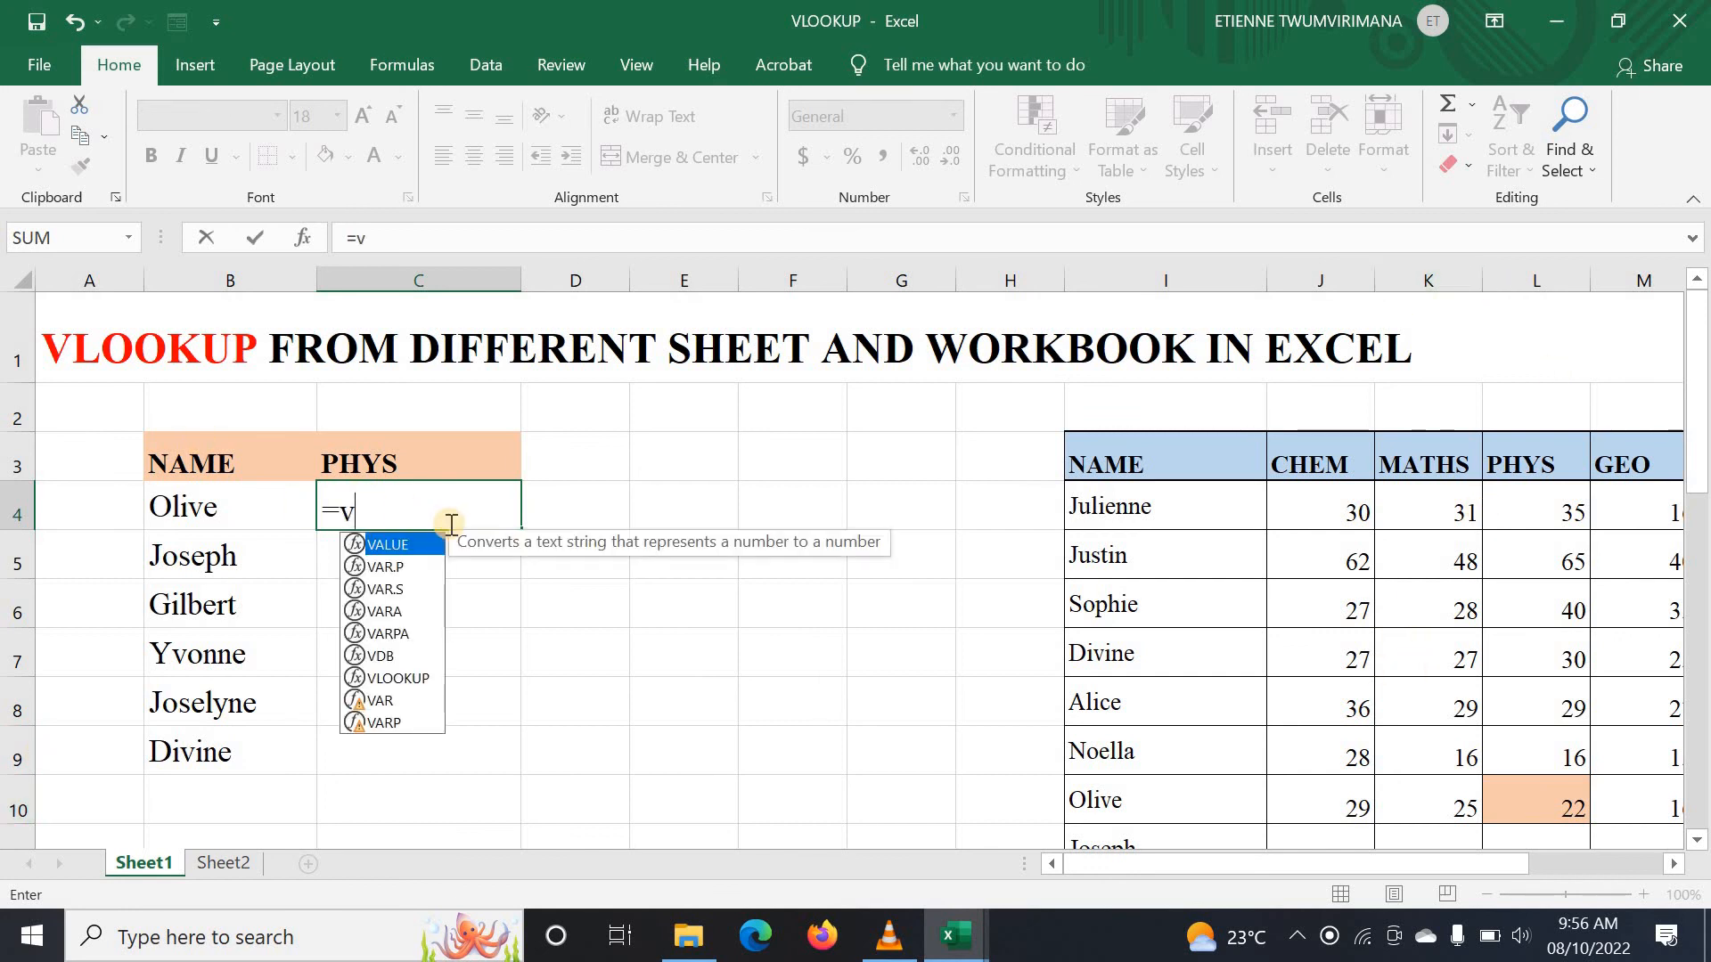
{"action": "type", "text": "loo"}
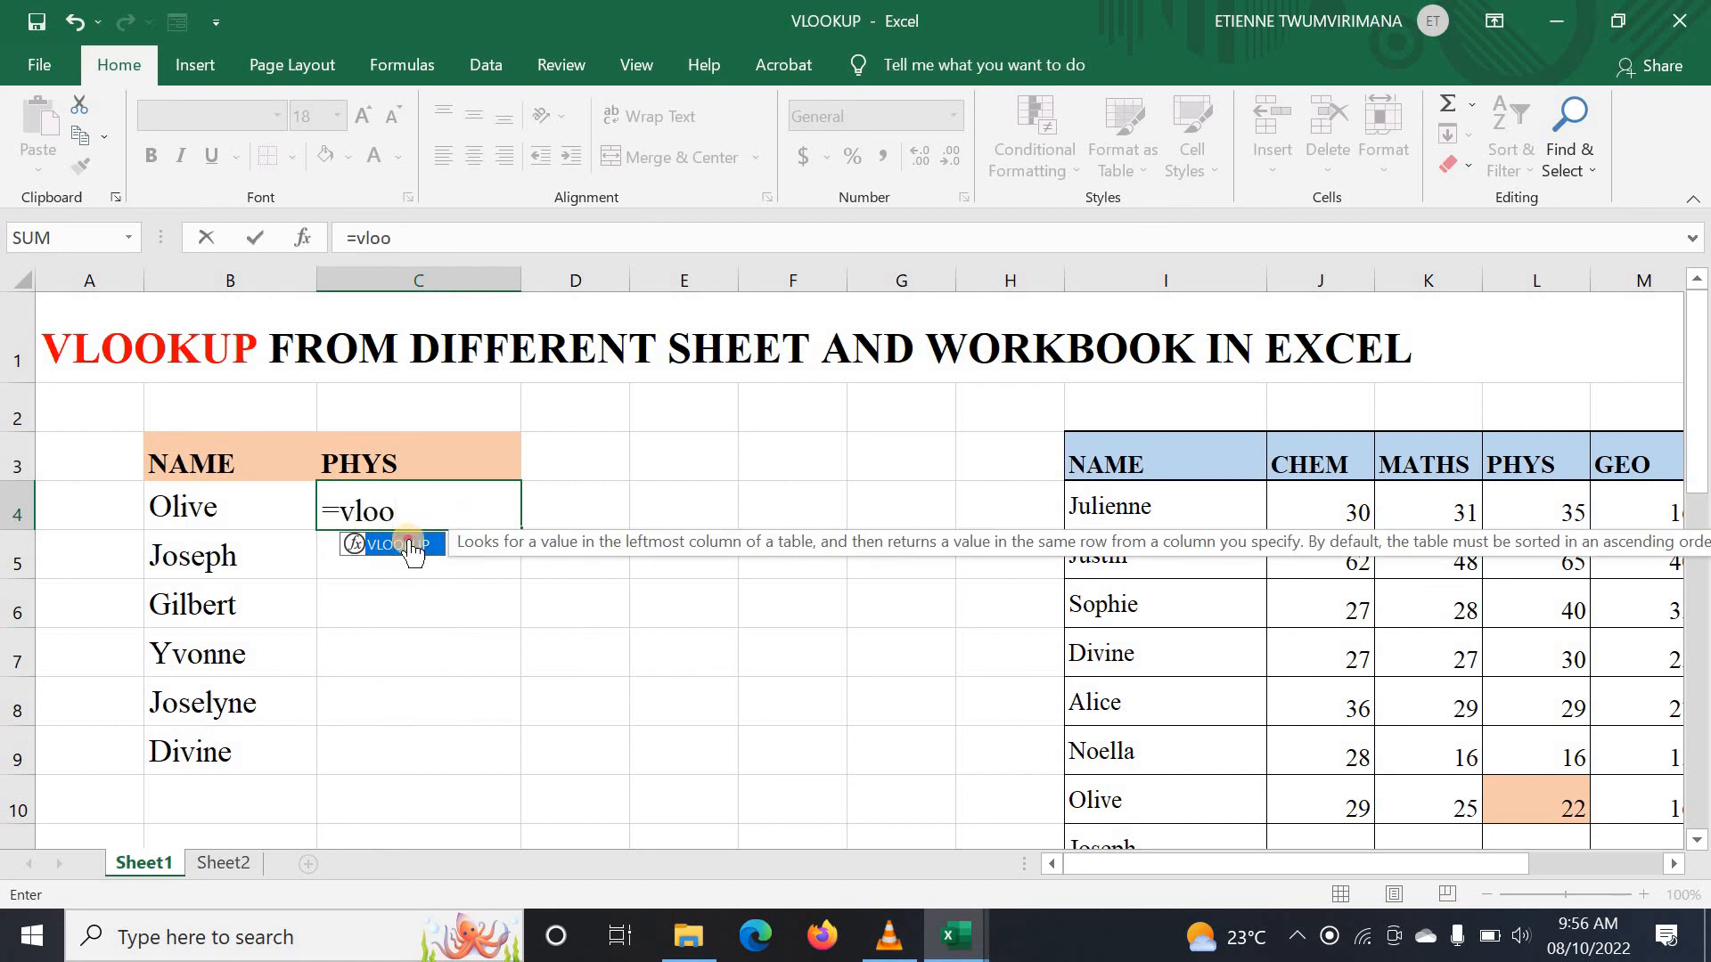
{"action": "double_click", "coordinate": [415, 545]}
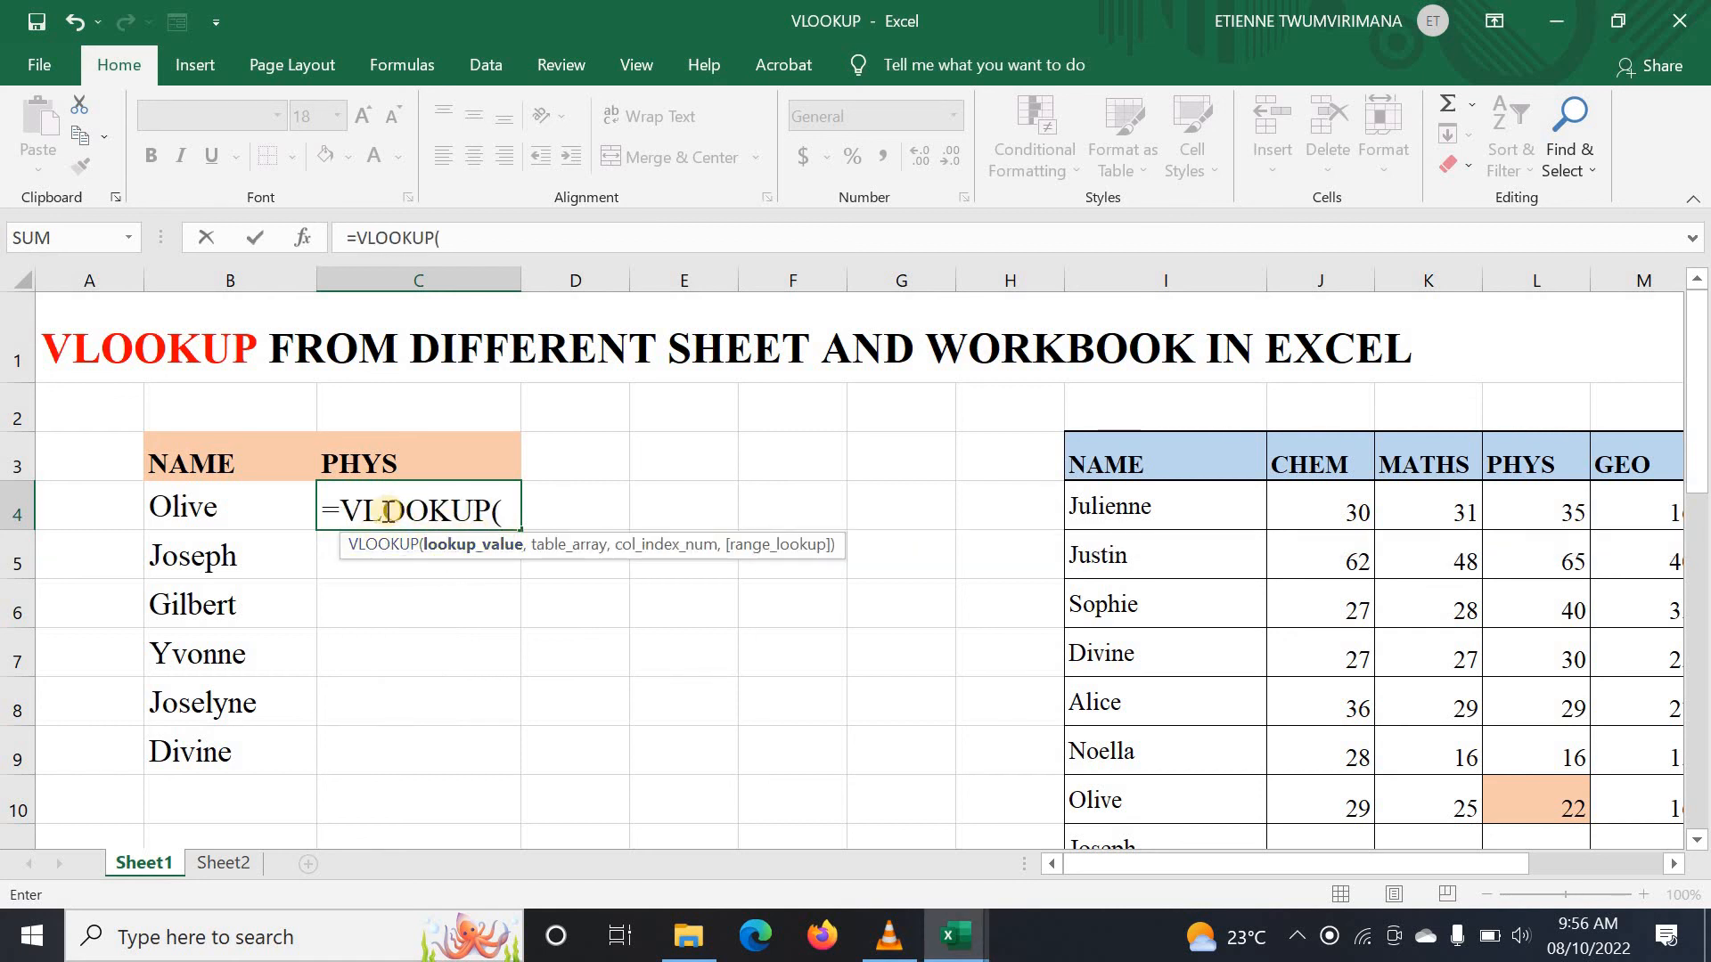
{"action": "left_click", "coordinate": [237, 509]}
{"action": "type", "text": ","}
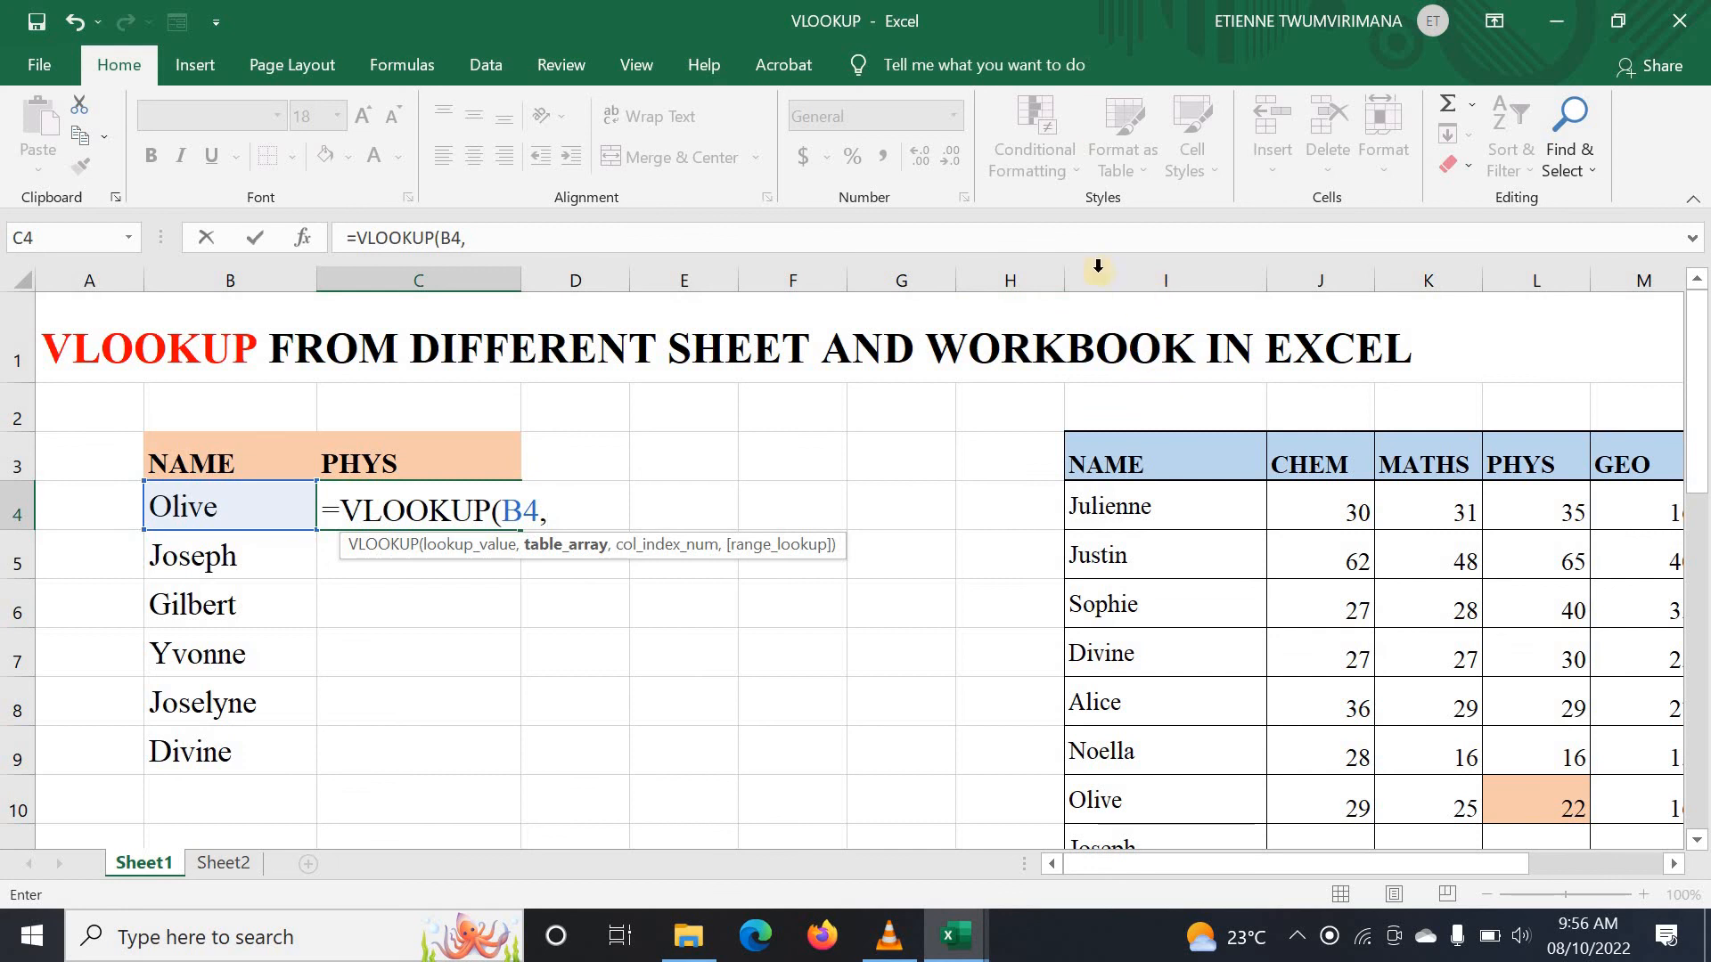
Step: Set the formula's table array to the marks table on the other sheet, Sheet2!C3:J29
{"action": "left_click", "coordinate": [230, 864]}
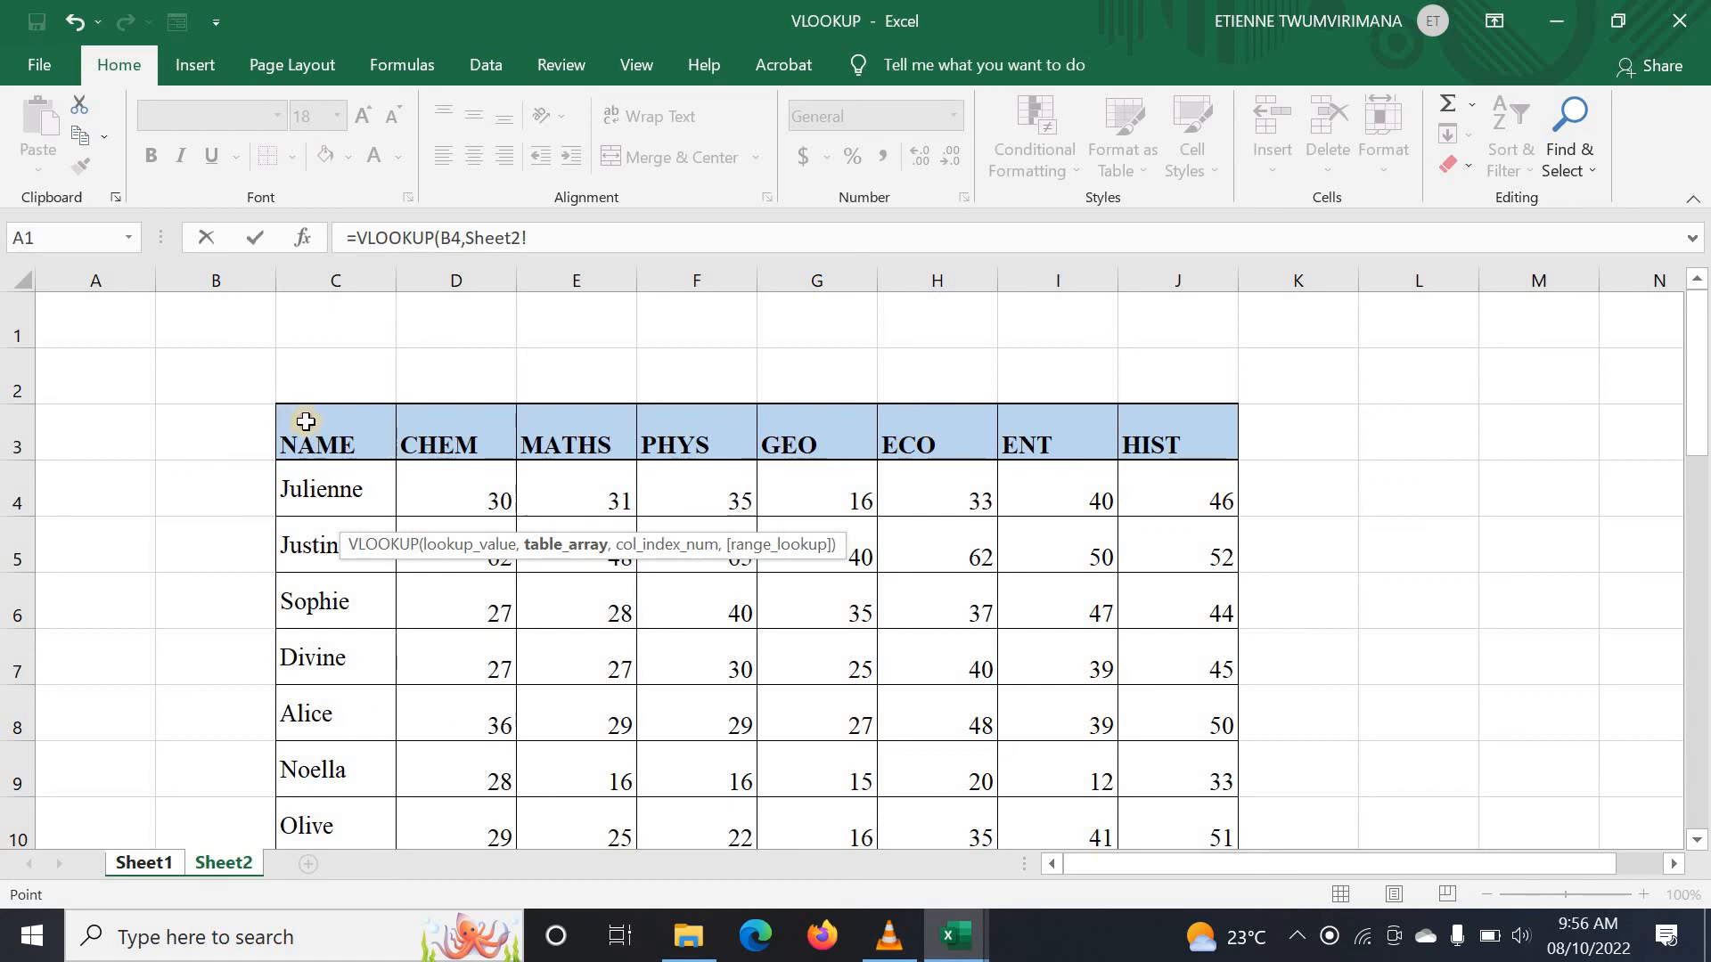
{"action": "left_click_drag", "start_coordinate": [306, 421], "coordinate": [1150, 718]}
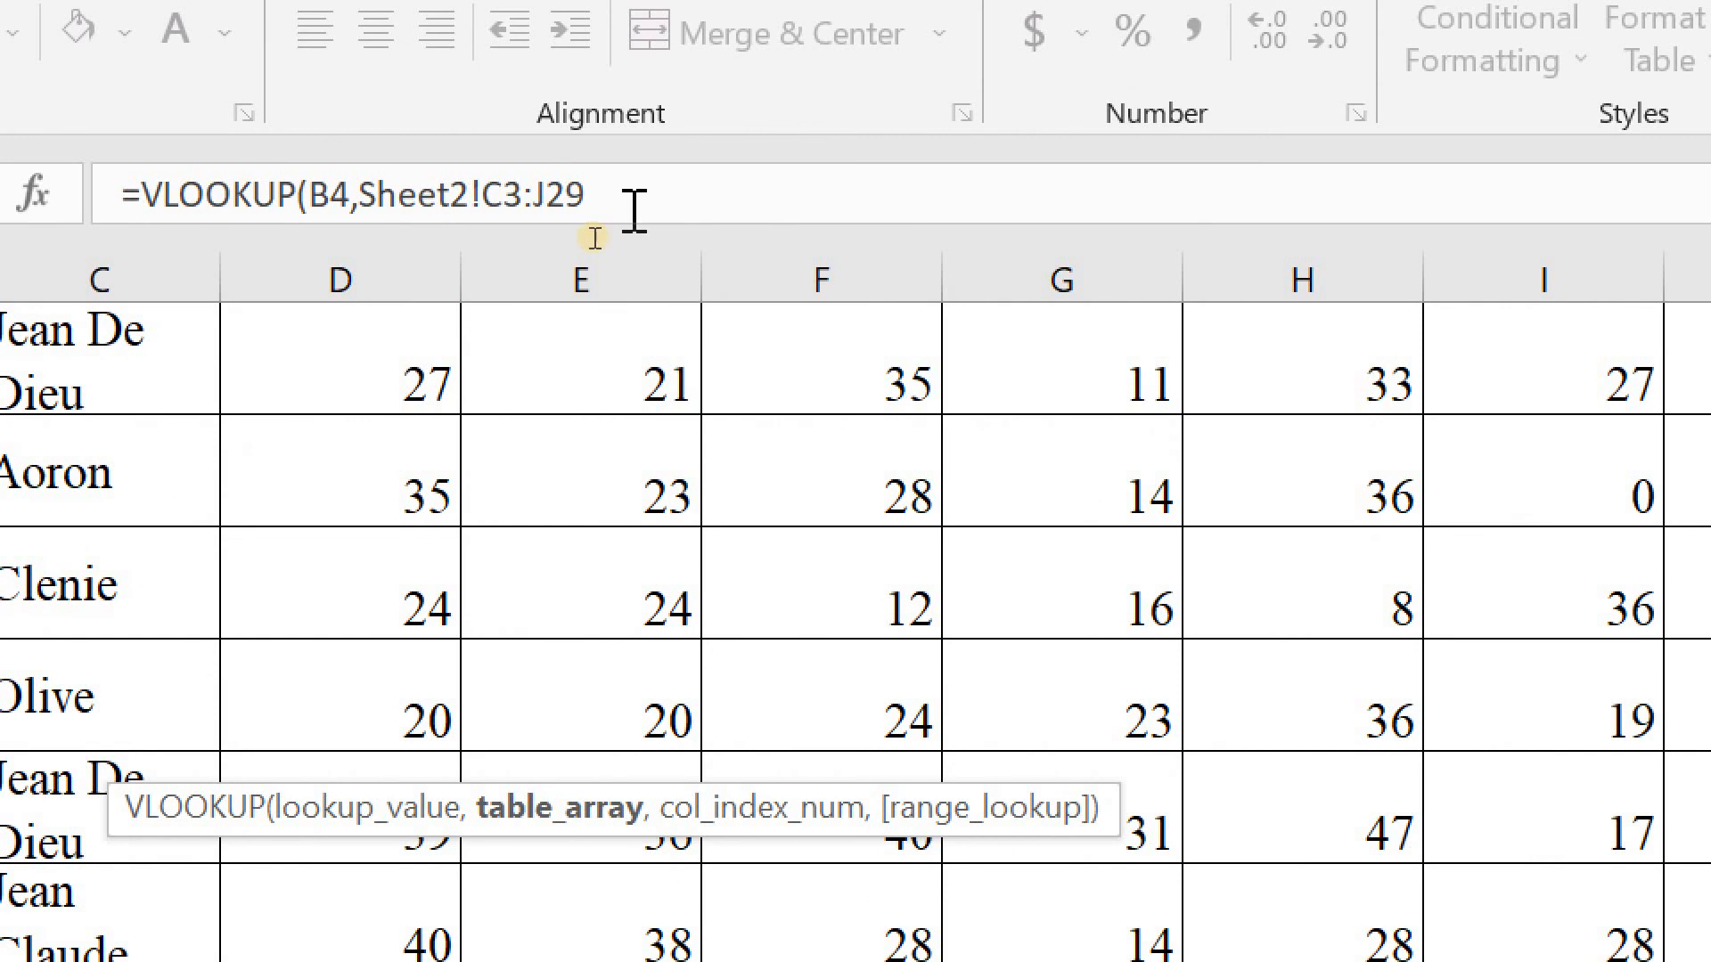
{"action": "left_click", "coordinate": [603, 205]}
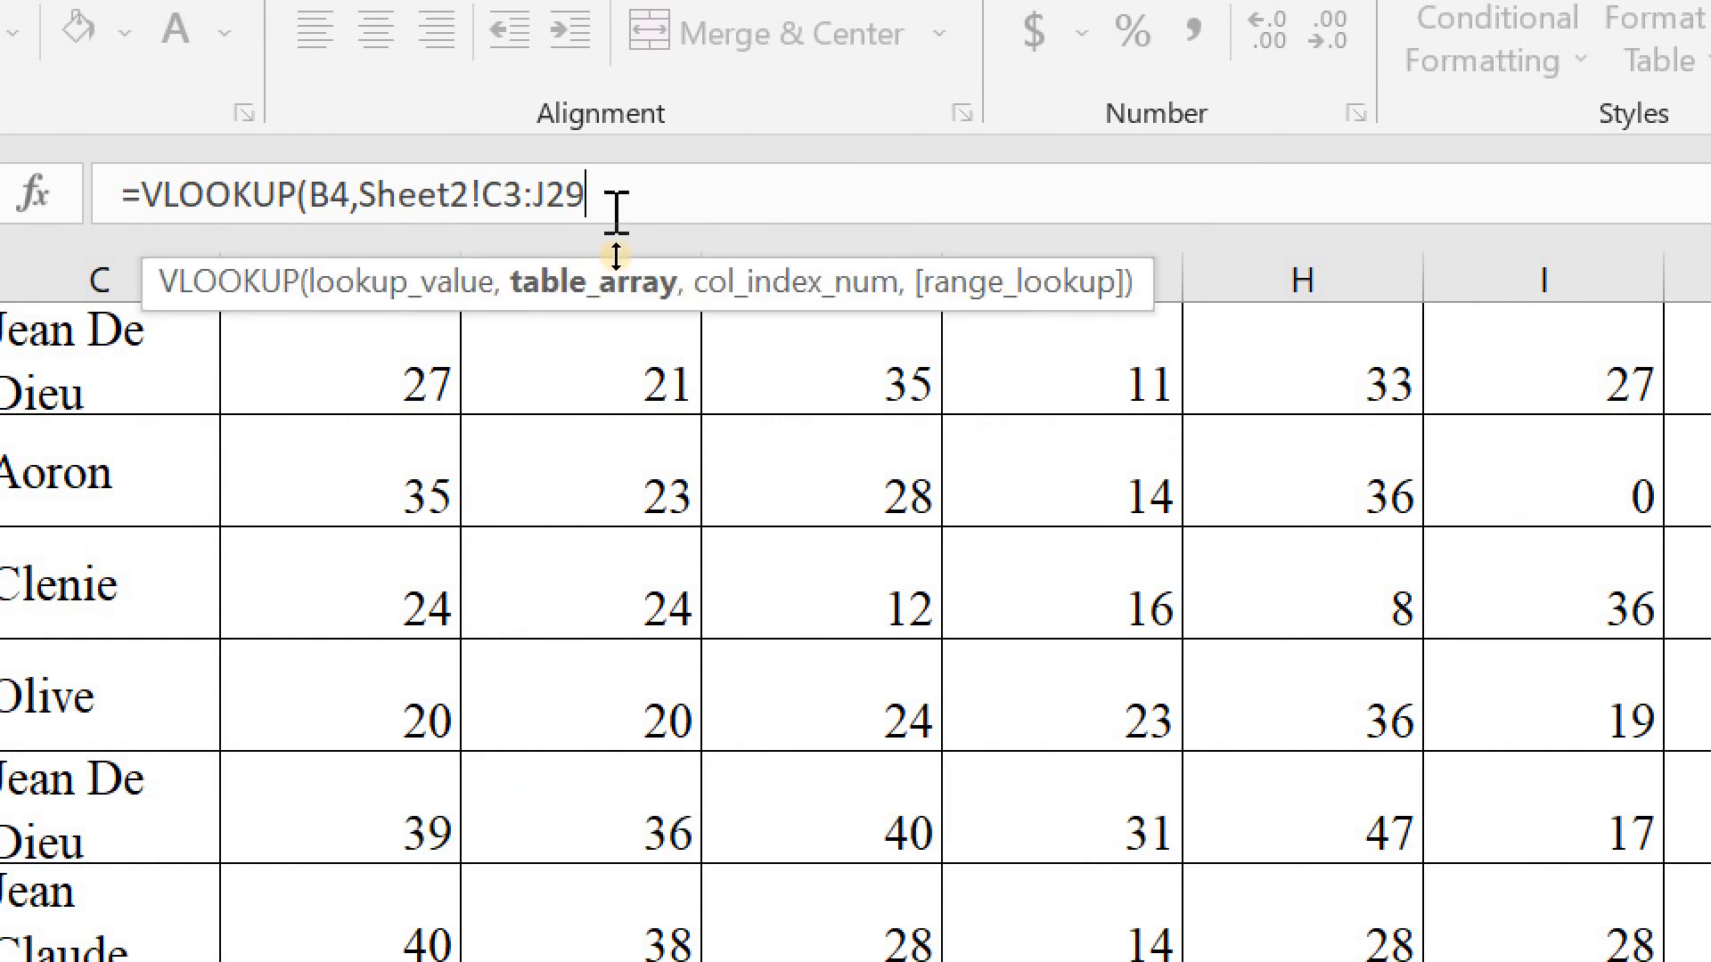
Step: Complete the cross-sheet VLOOKUP with column index 4 and range lookup 0, and enter it
{"action": "type", "text": ",4"}
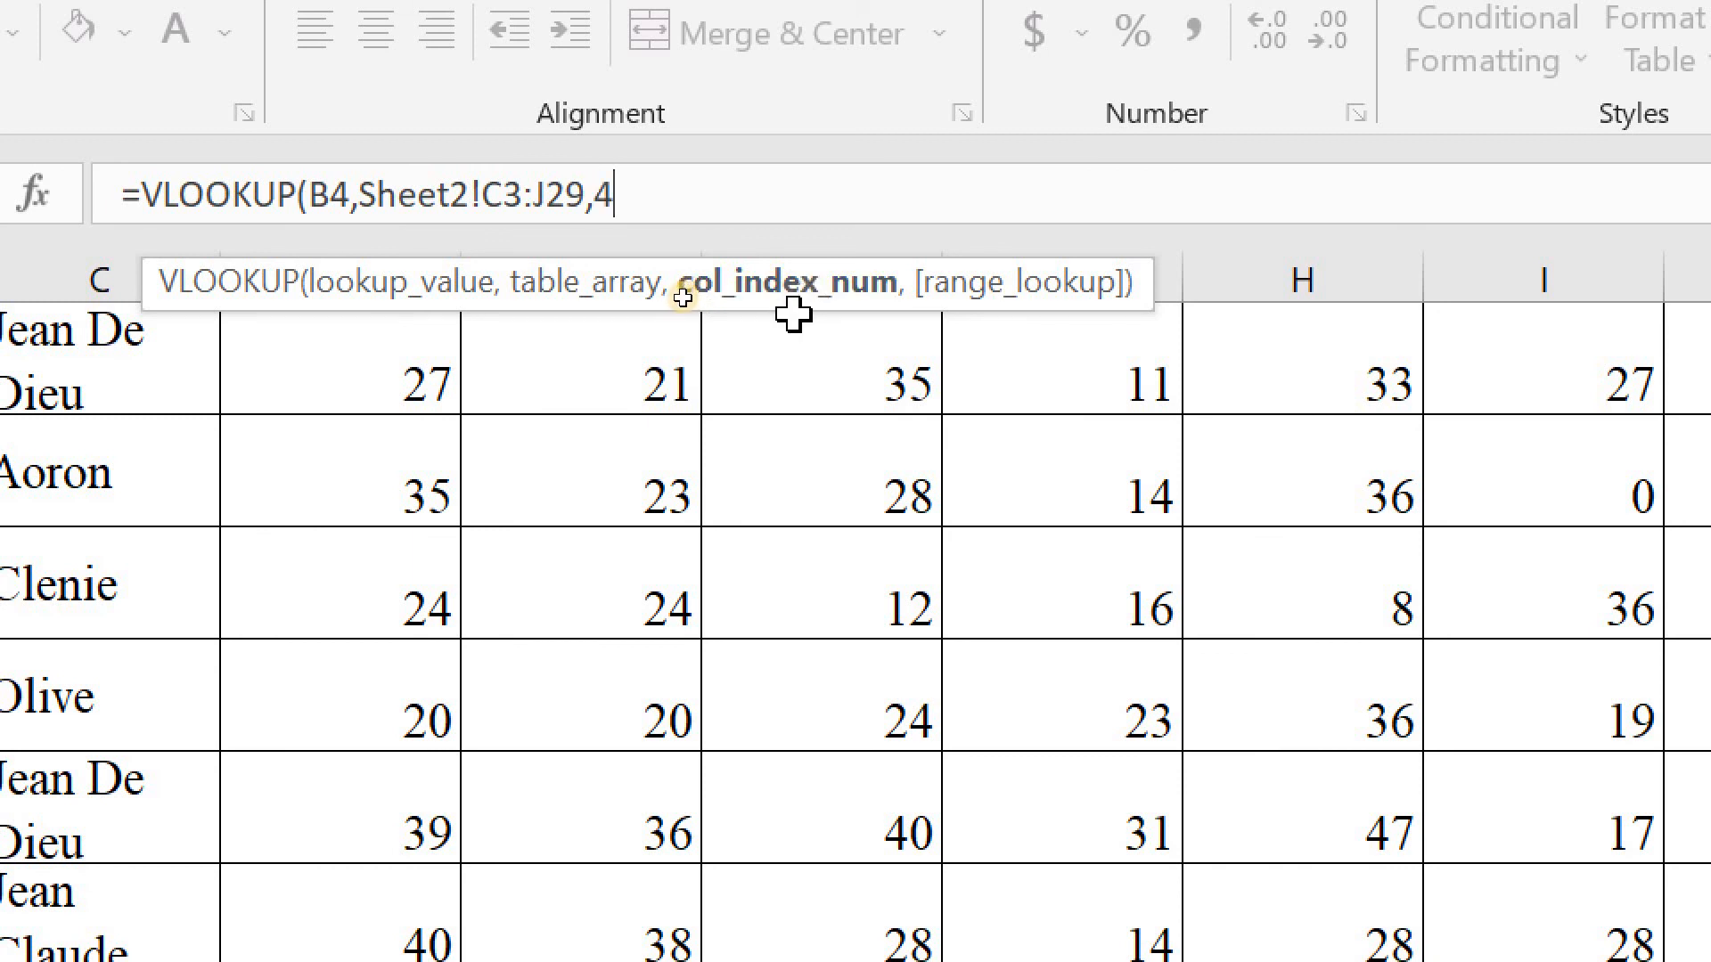
{"action": "type", "text": ","}
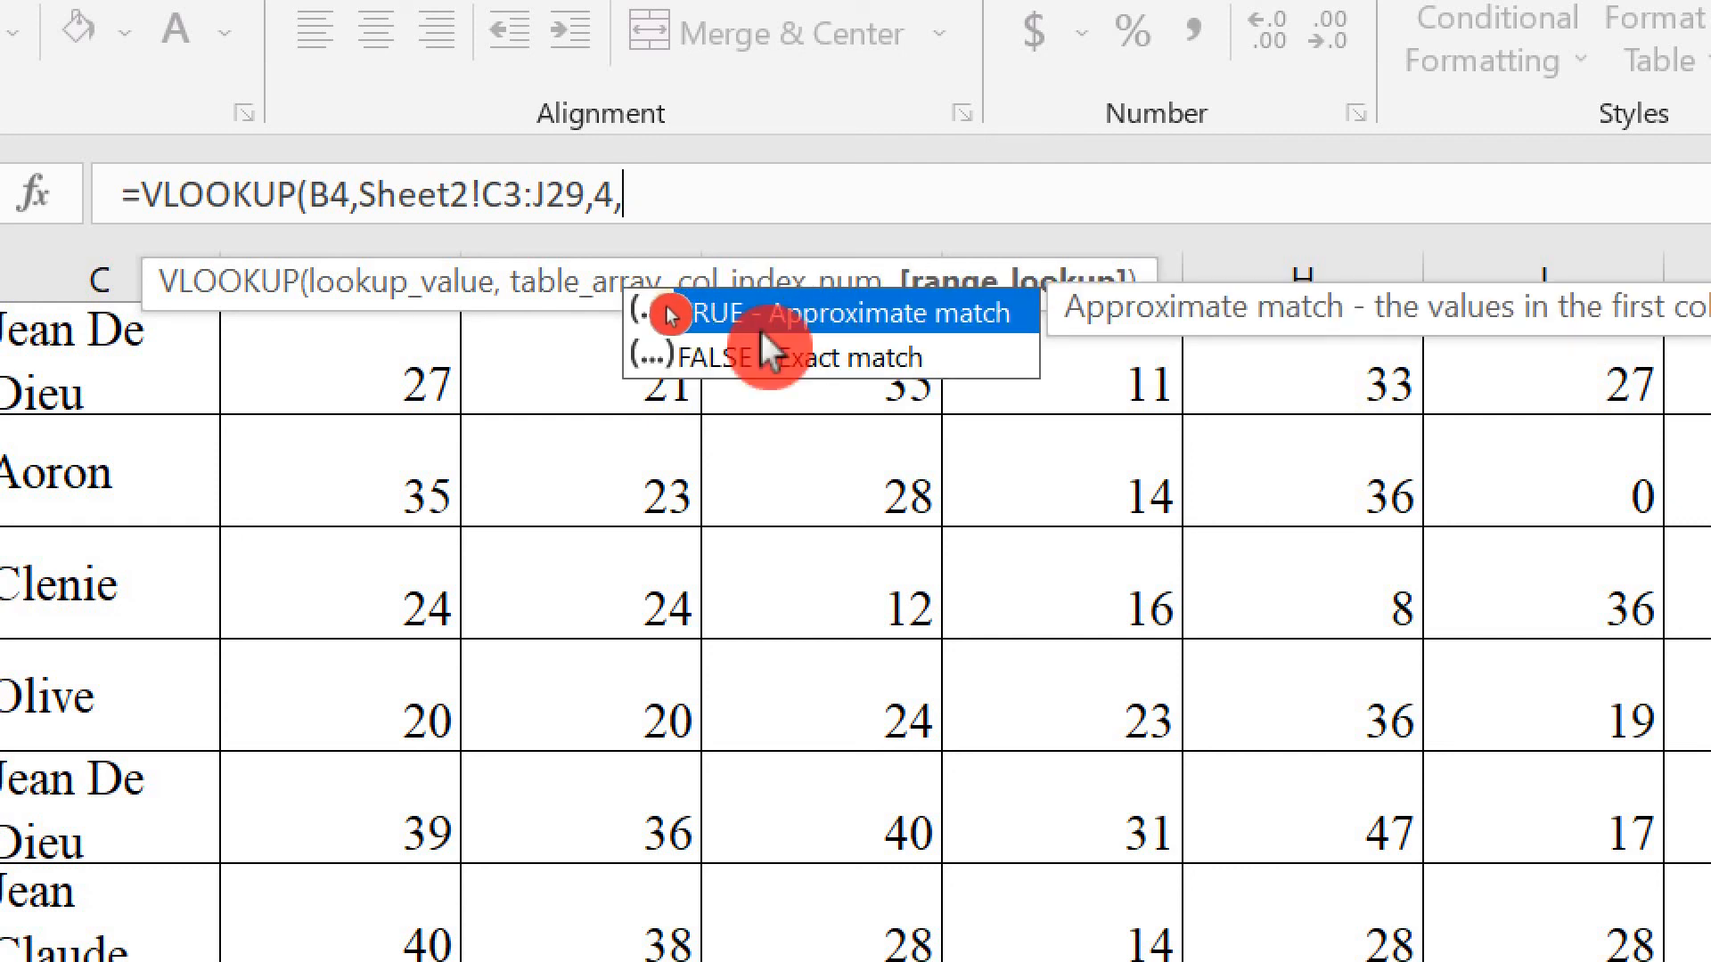
{"action": "type", "text": "0"}
{"action": "key", "text": "Escape"}
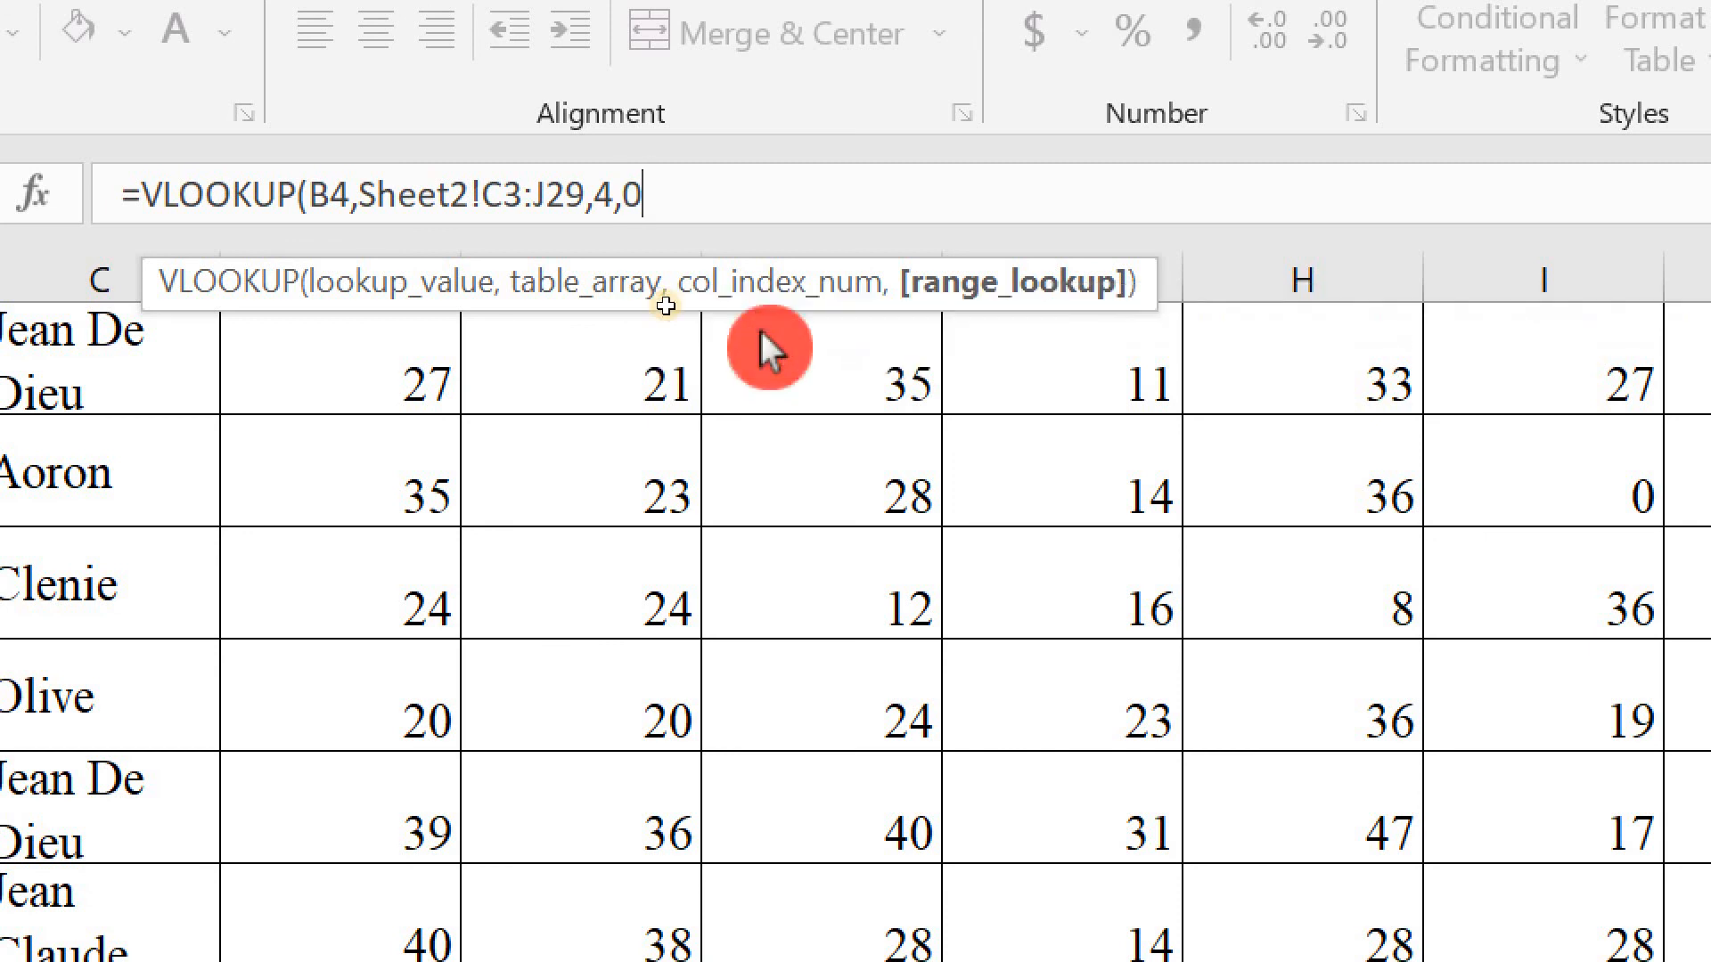
{"action": "type", "text": ")"}
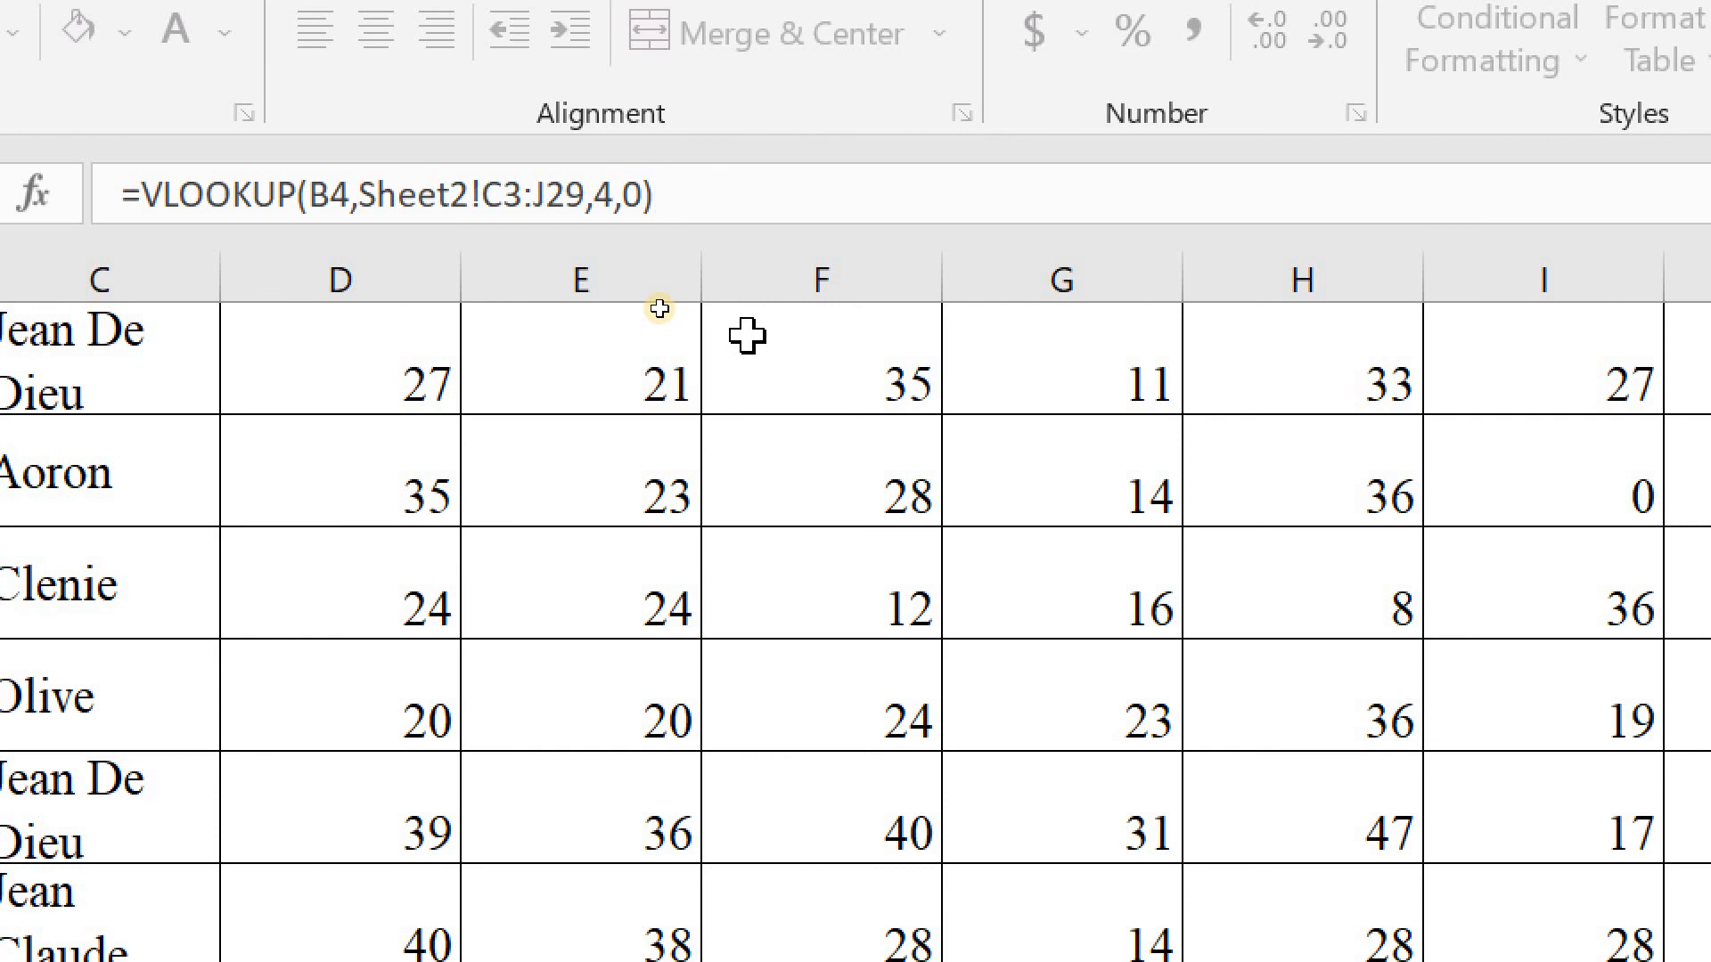
{"action": "key", "text": "Return"}
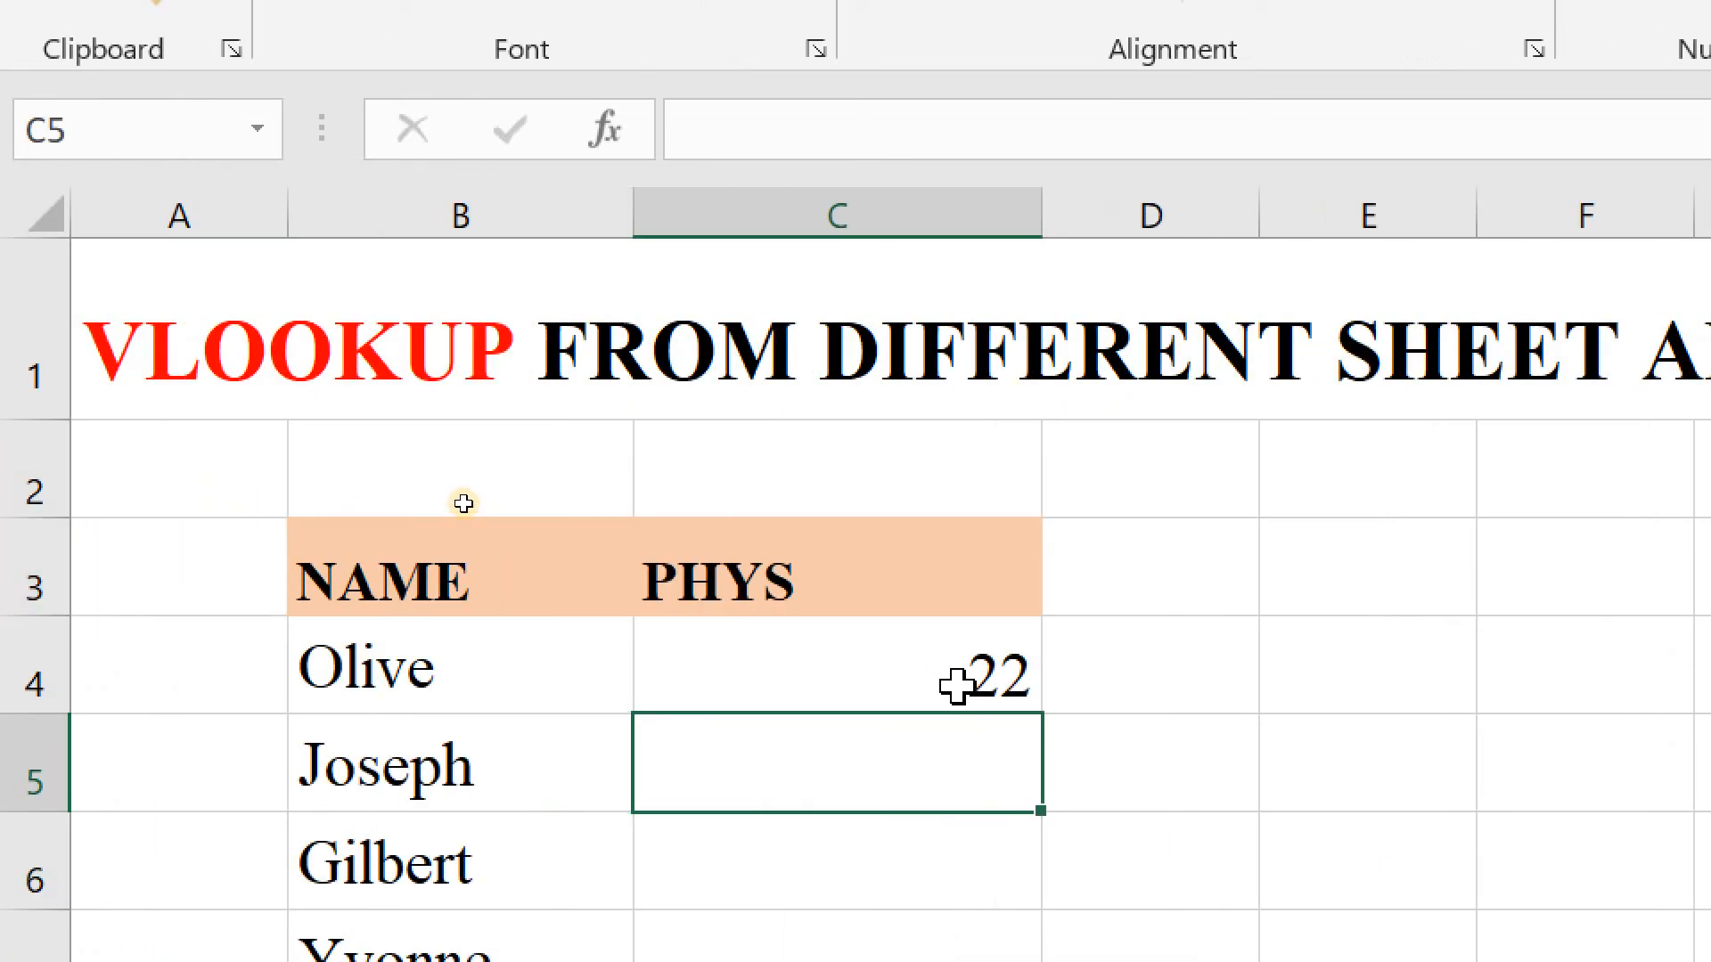
{"action": "left_click", "coordinate": [926, 662]}
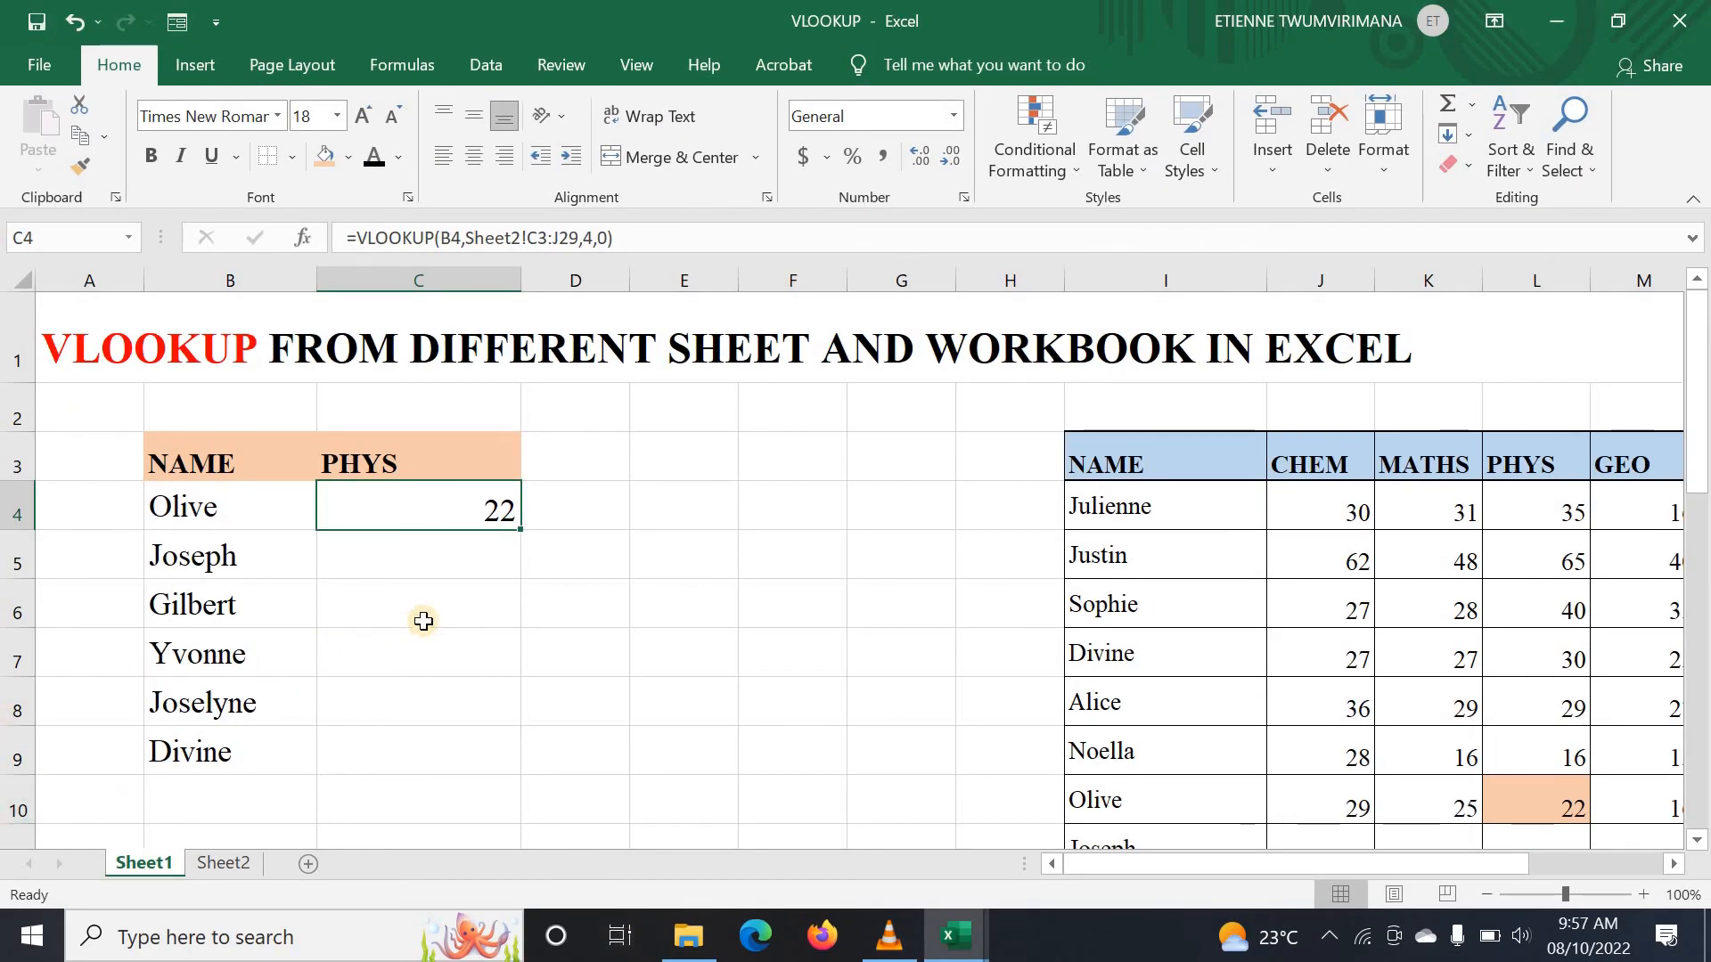
{"action": "left_click", "coordinate": [405, 560]}
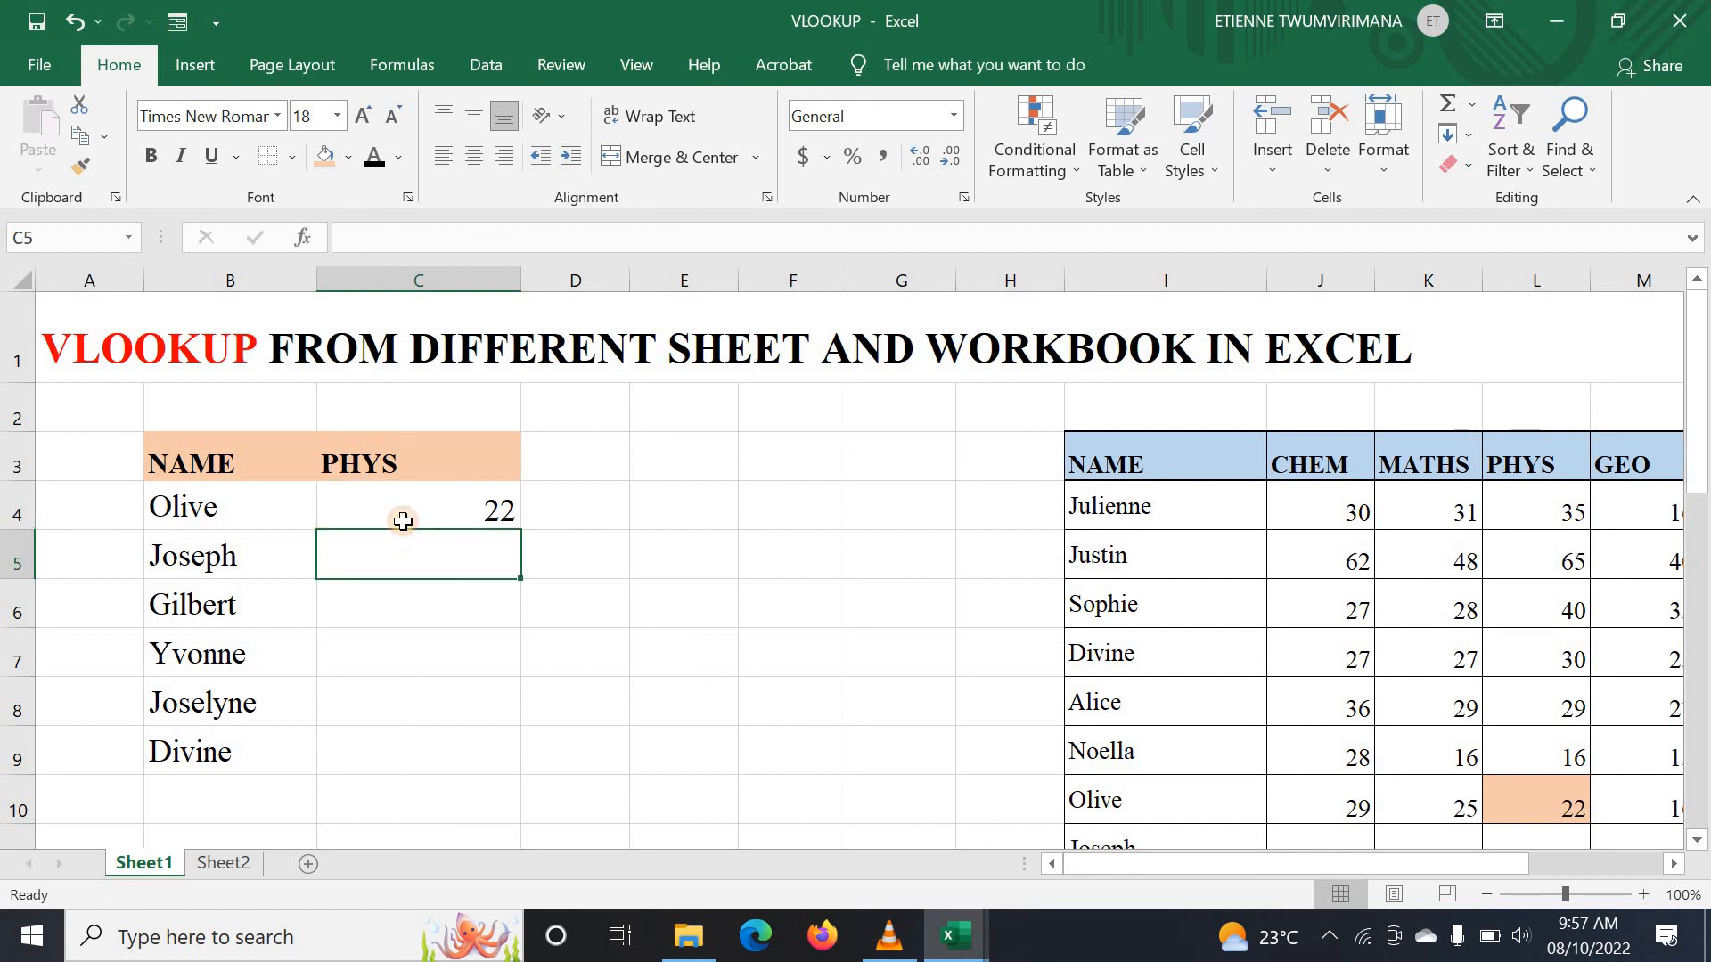
{"action": "left_click", "coordinate": [427, 513]}
{"action": "double_click", "coordinate": [438, 509]}
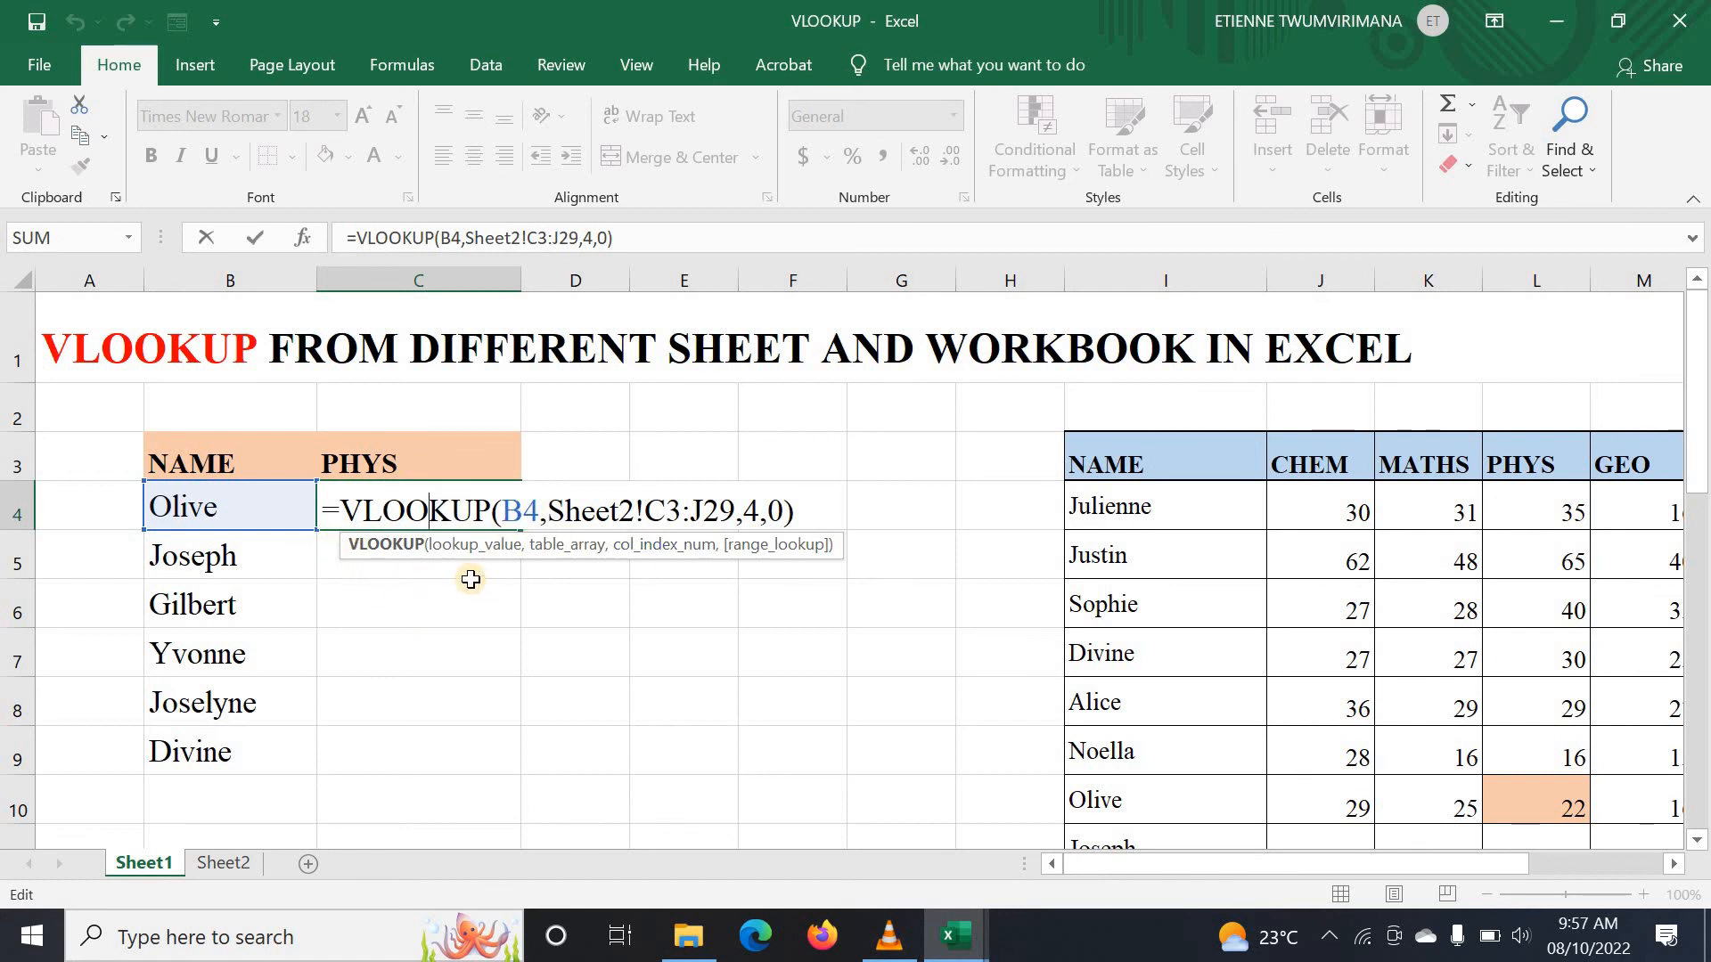
{"action": "key", "text": "Return"}
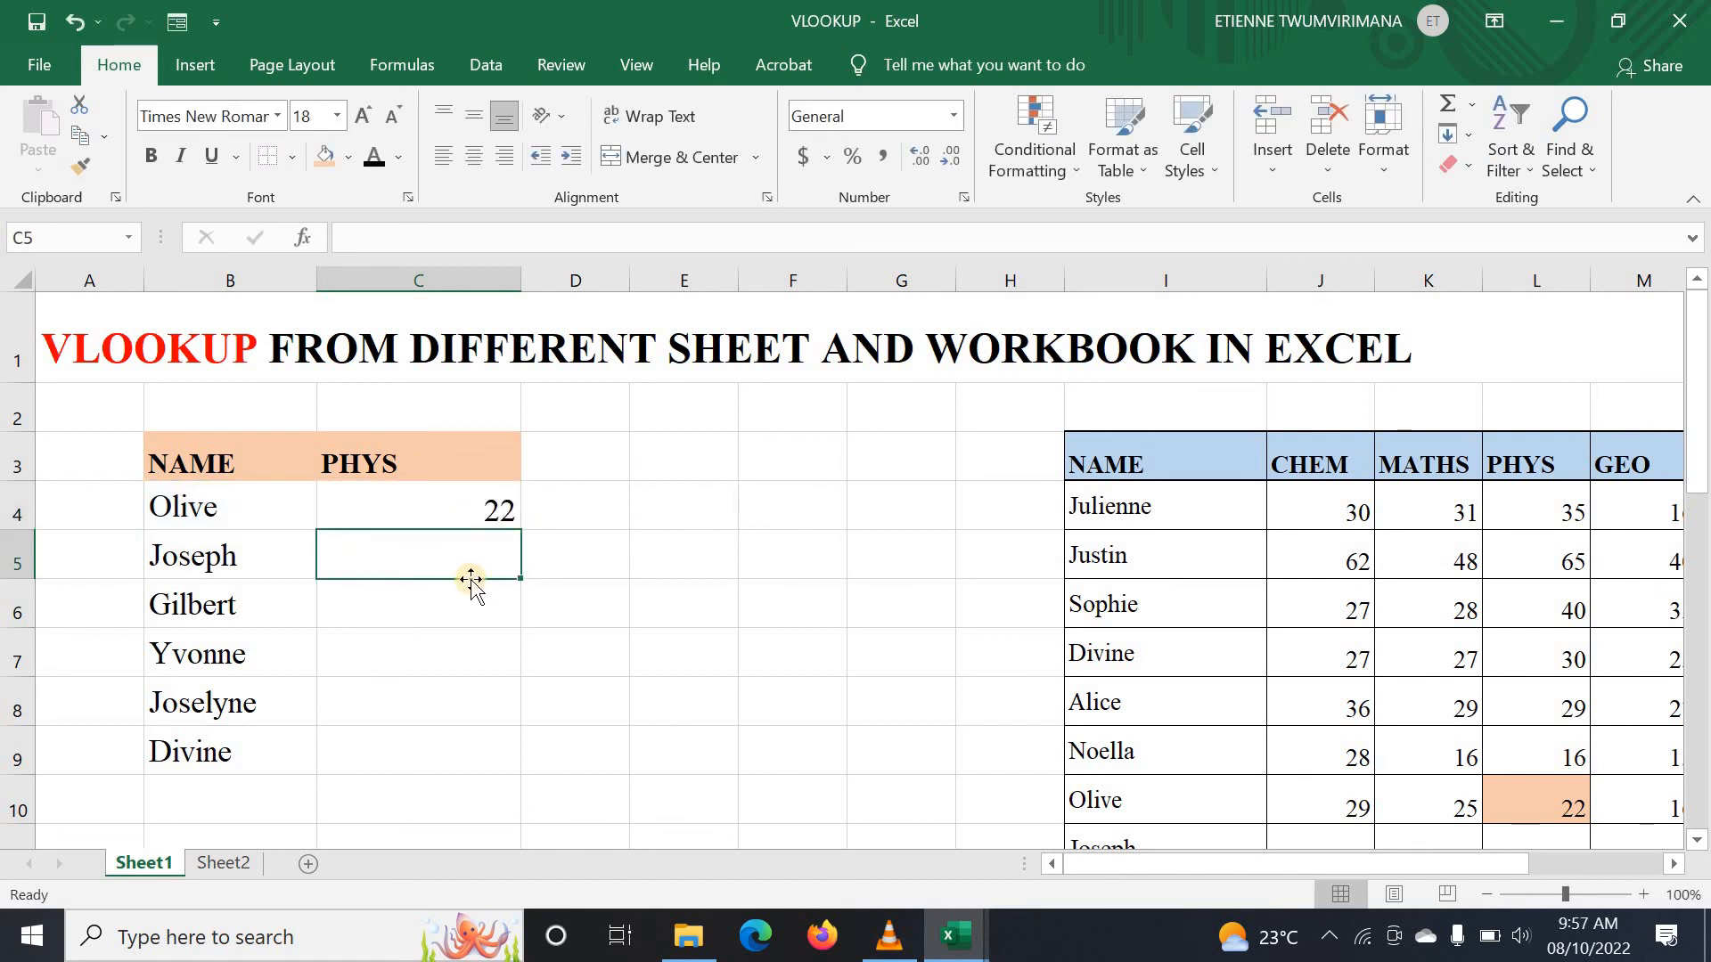
Step: Make the Sheet2 table range in C4's VLOOKUP formula absolute as $C$3:$J$29
{"action": "double_click", "coordinate": [456, 516]}
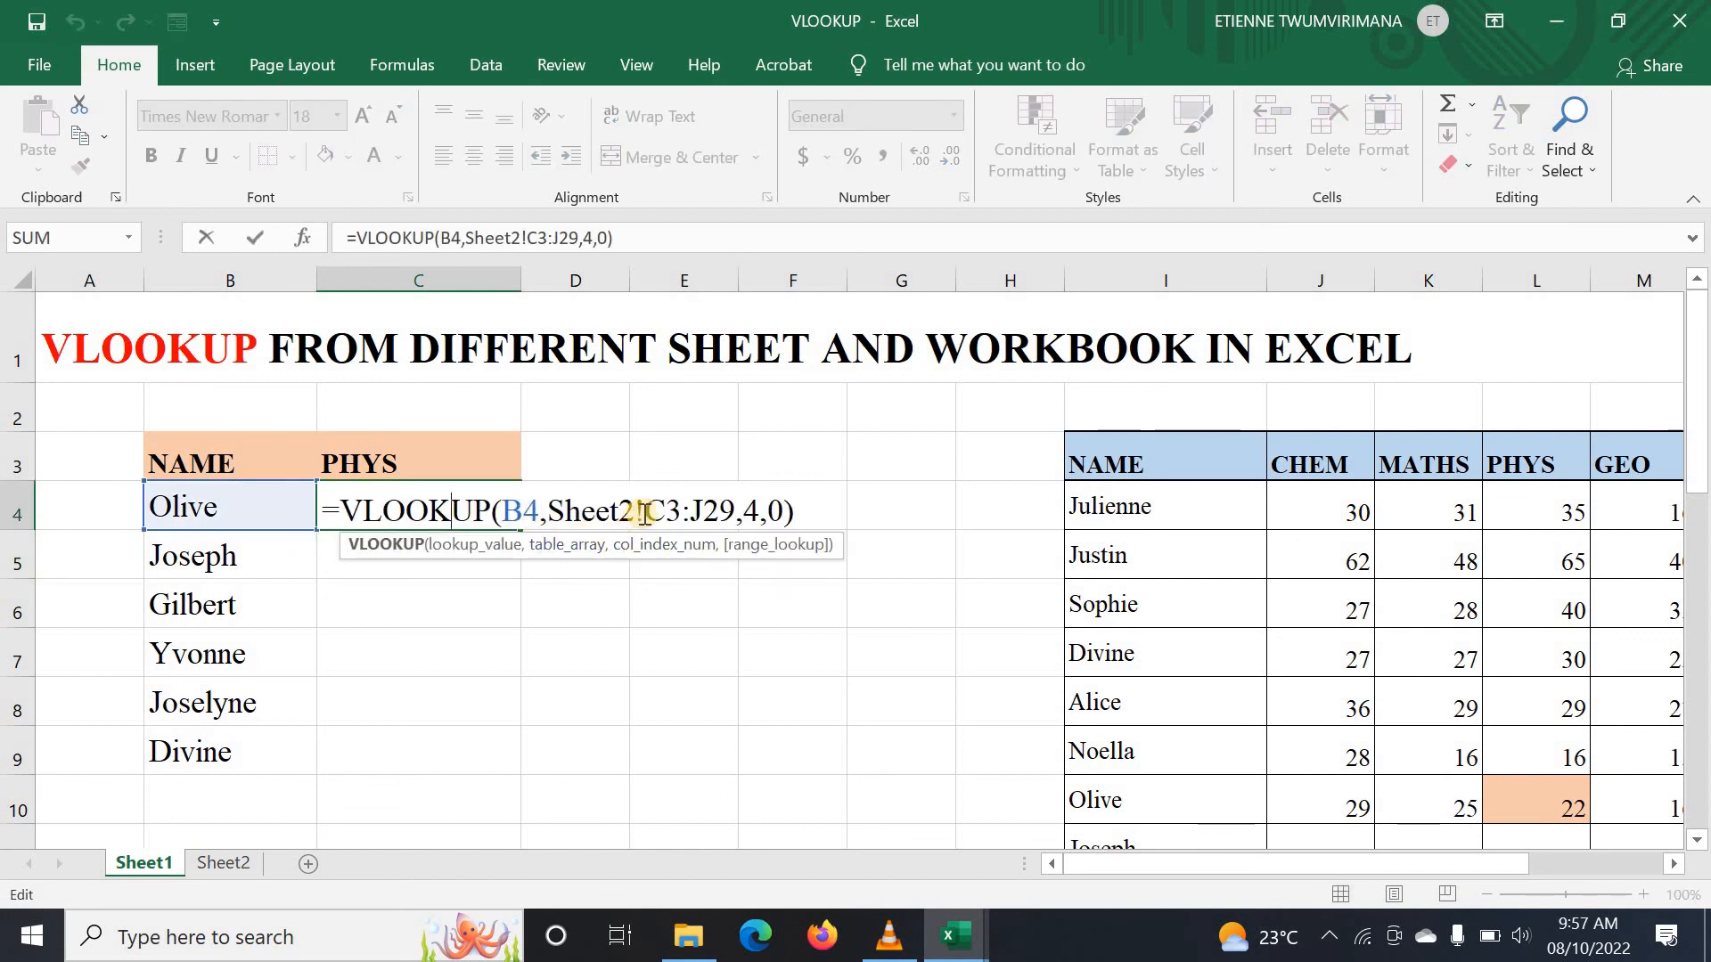
{"action": "left_click_drag", "start_coordinate": [646, 514], "coordinate": [729, 527]}
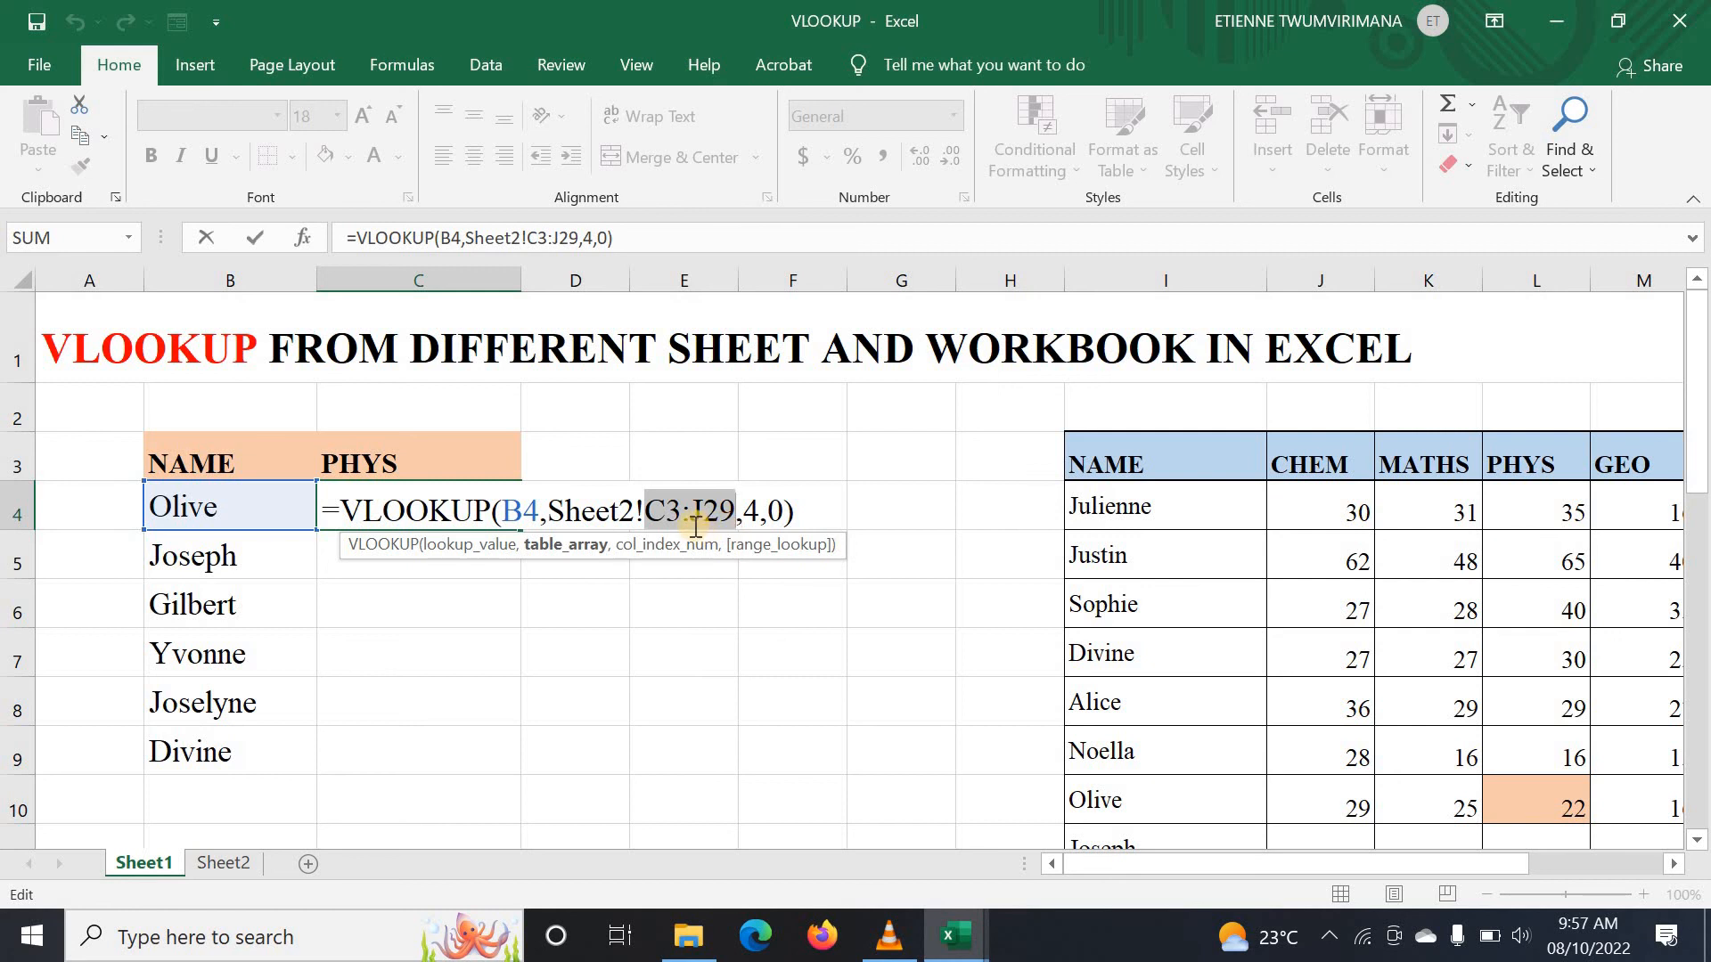
{"action": "key", "text": "F4"}
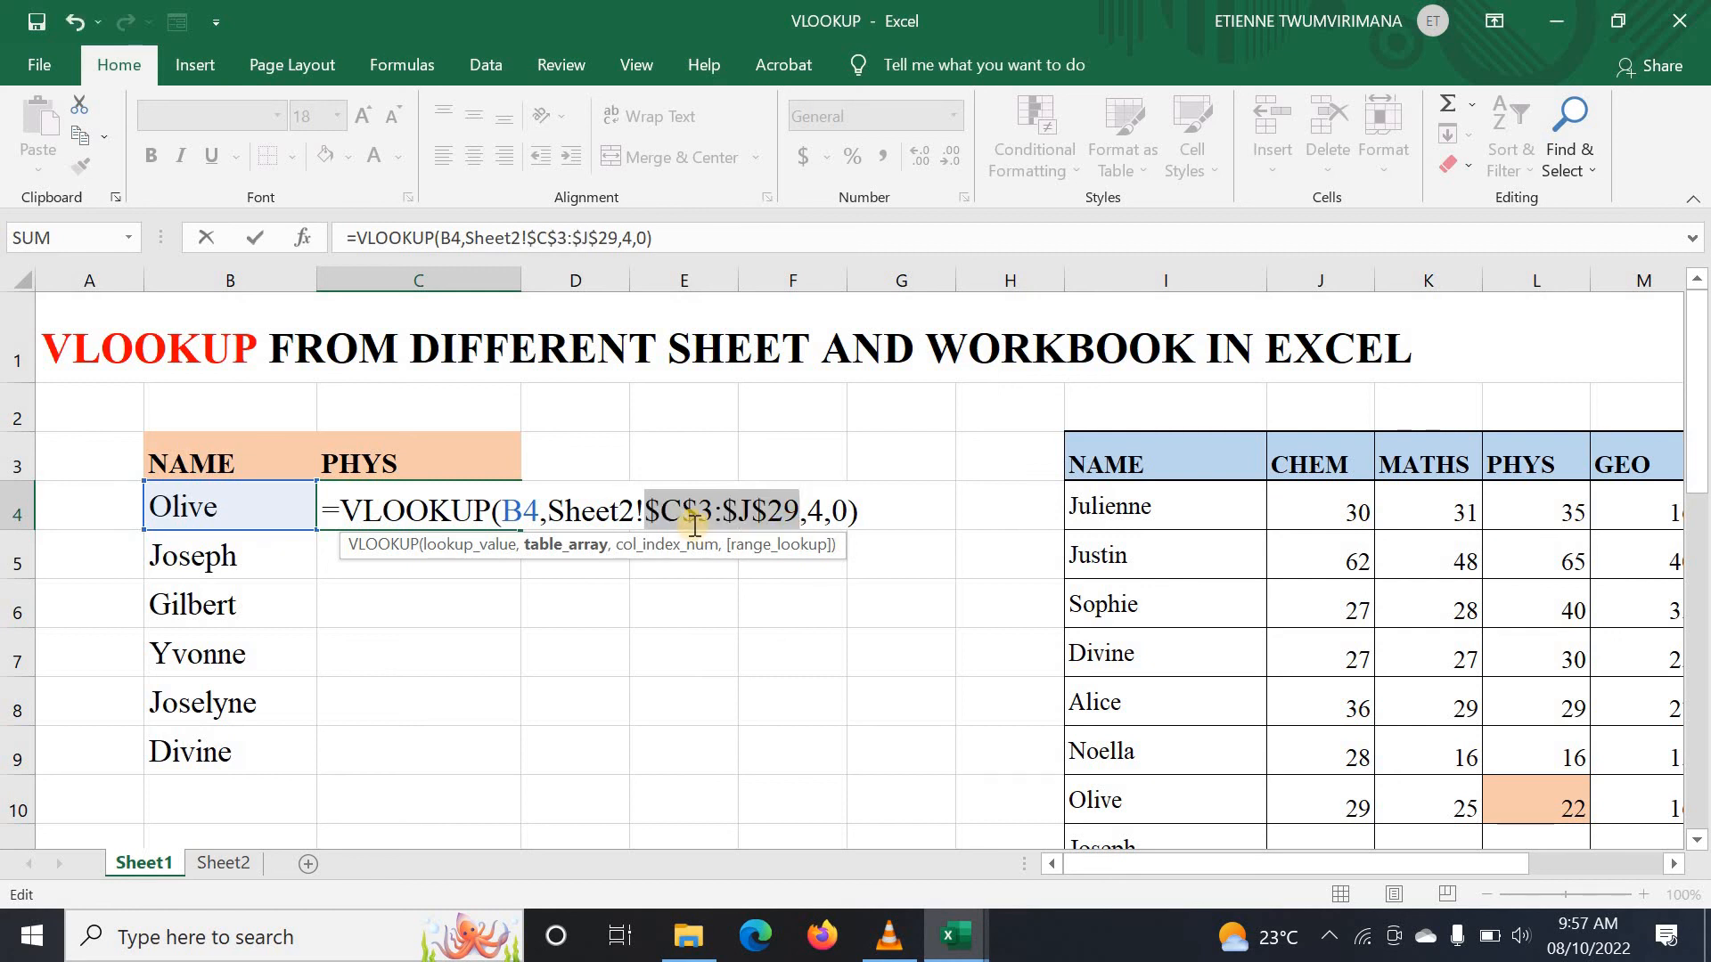
{"action": "key", "text": "Return"}
Step: Copy the VLOOKUP formula from C4 down through C9 for the remaining names
{"action": "left_click", "coordinate": [459, 501]}
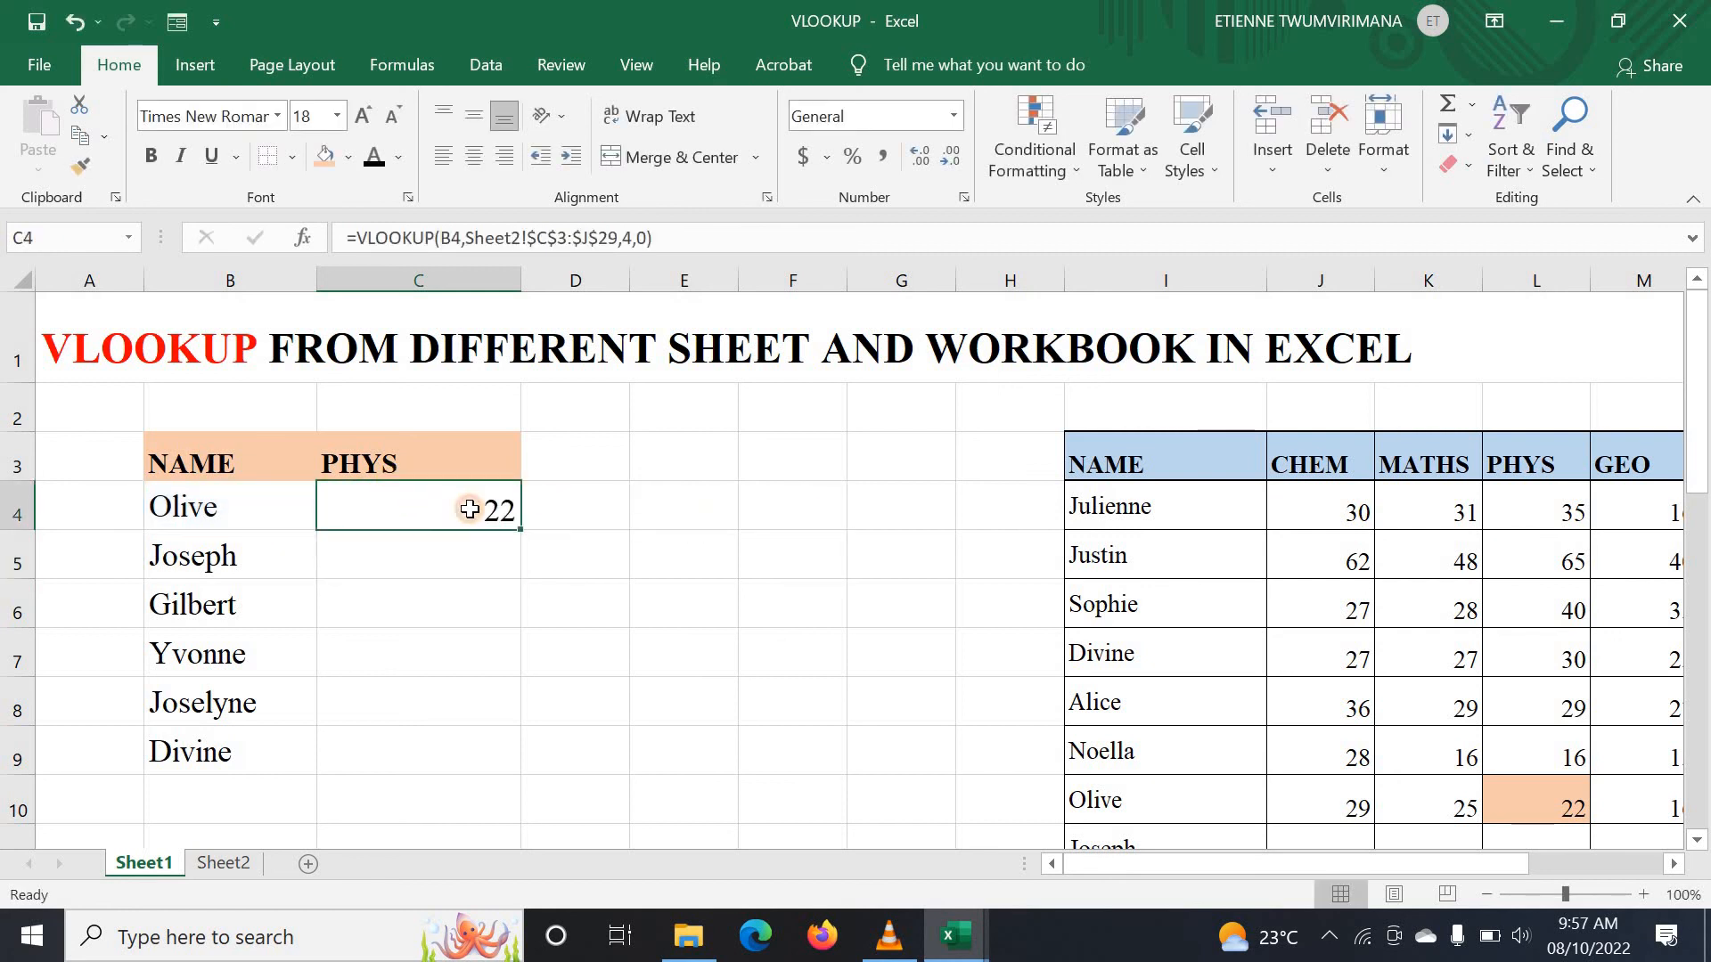
{"action": "left_click_drag", "start_coordinate": [520, 531], "coordinate": [534, 753]}
{"action": "left_click", "coordinate": [469, 683]}
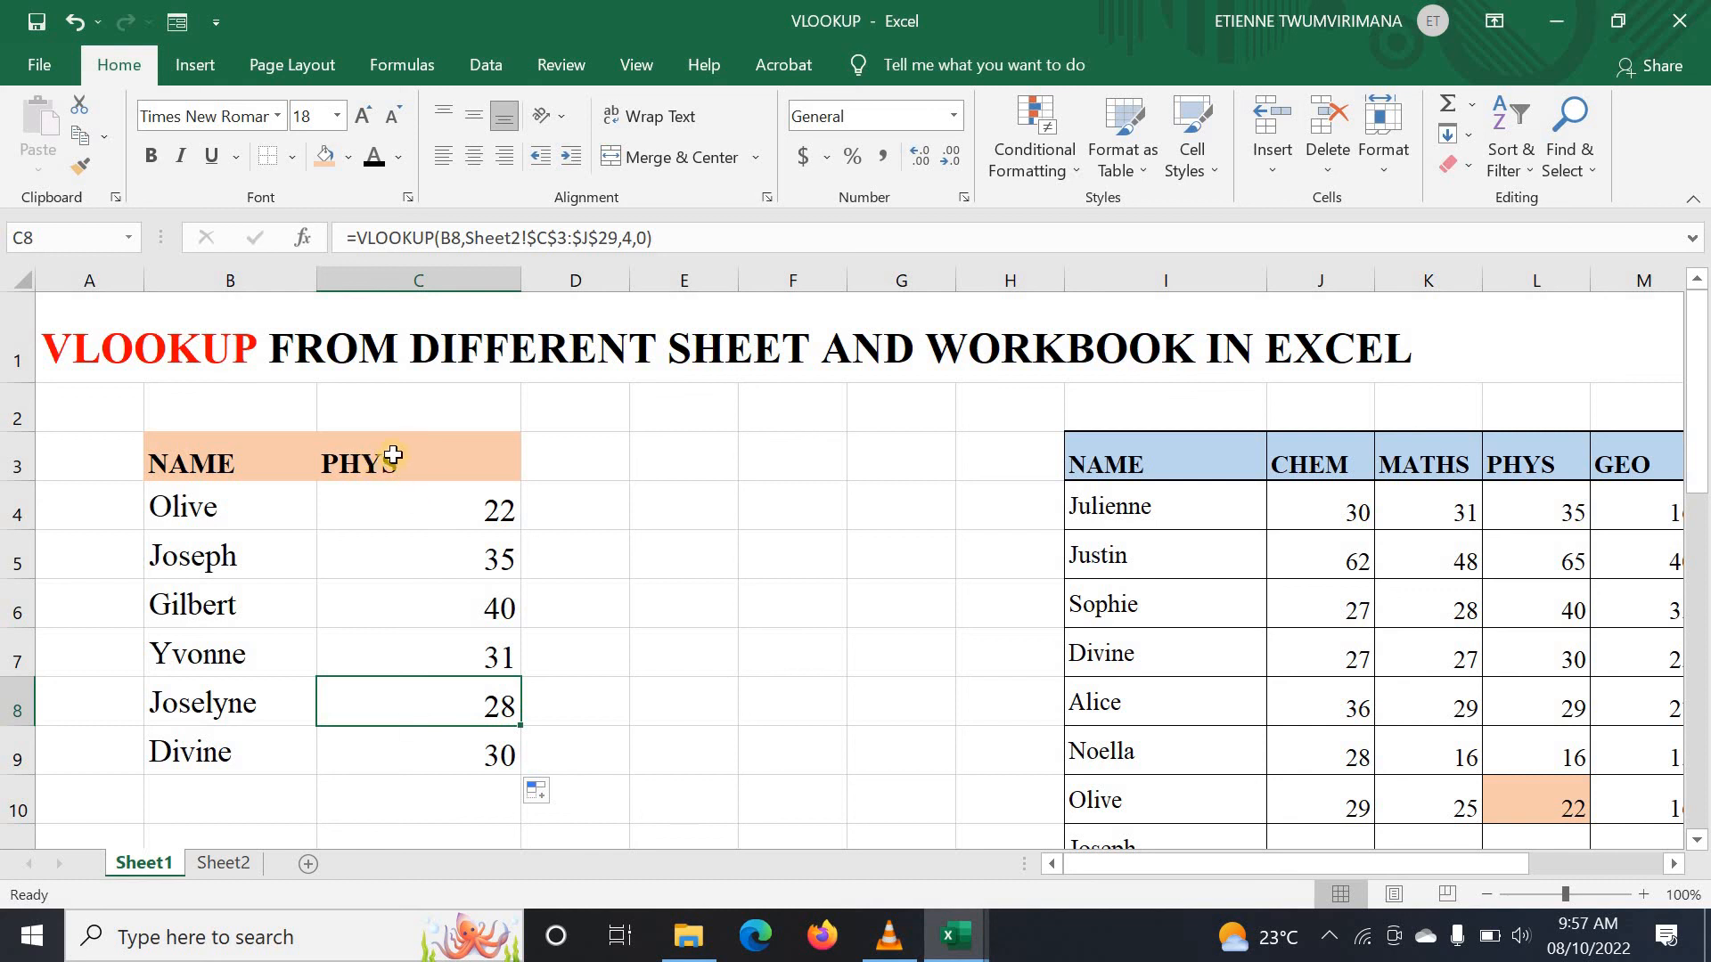
Step: Change the column index in C4's VLOOKUP formula to 2 to return the CHEM mark
{"action": "double_click", "coordinate": [419, 511]}
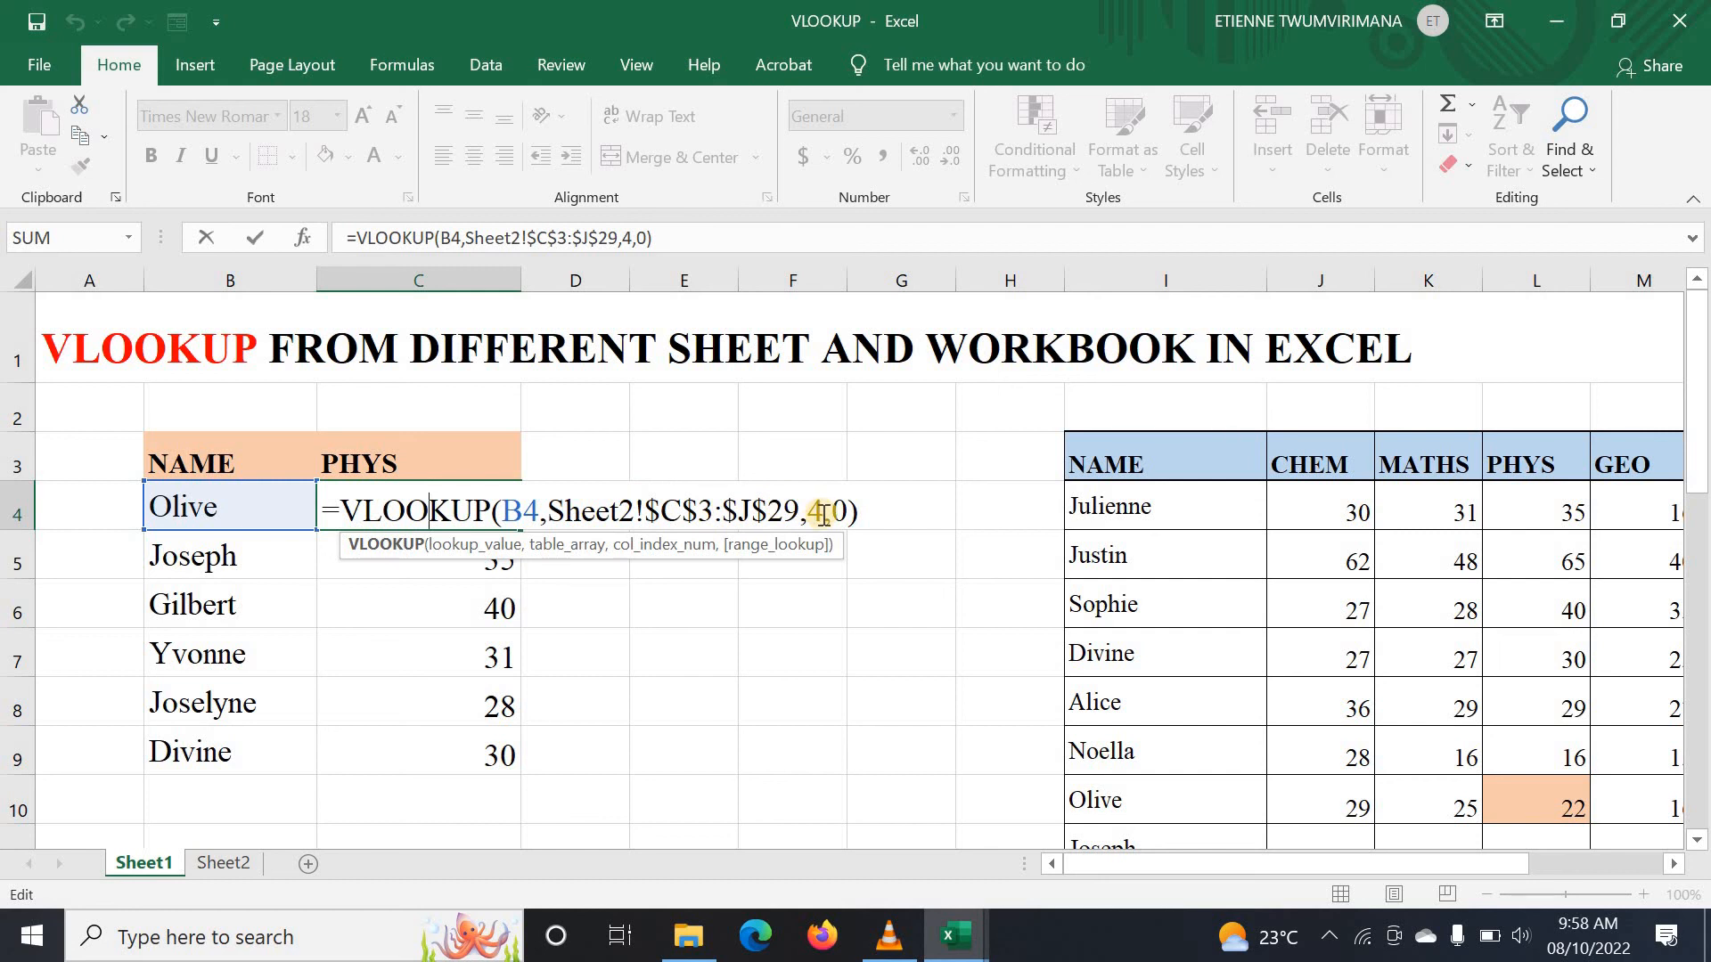
{"action": "left_click", "coordinate": [825, 514]}
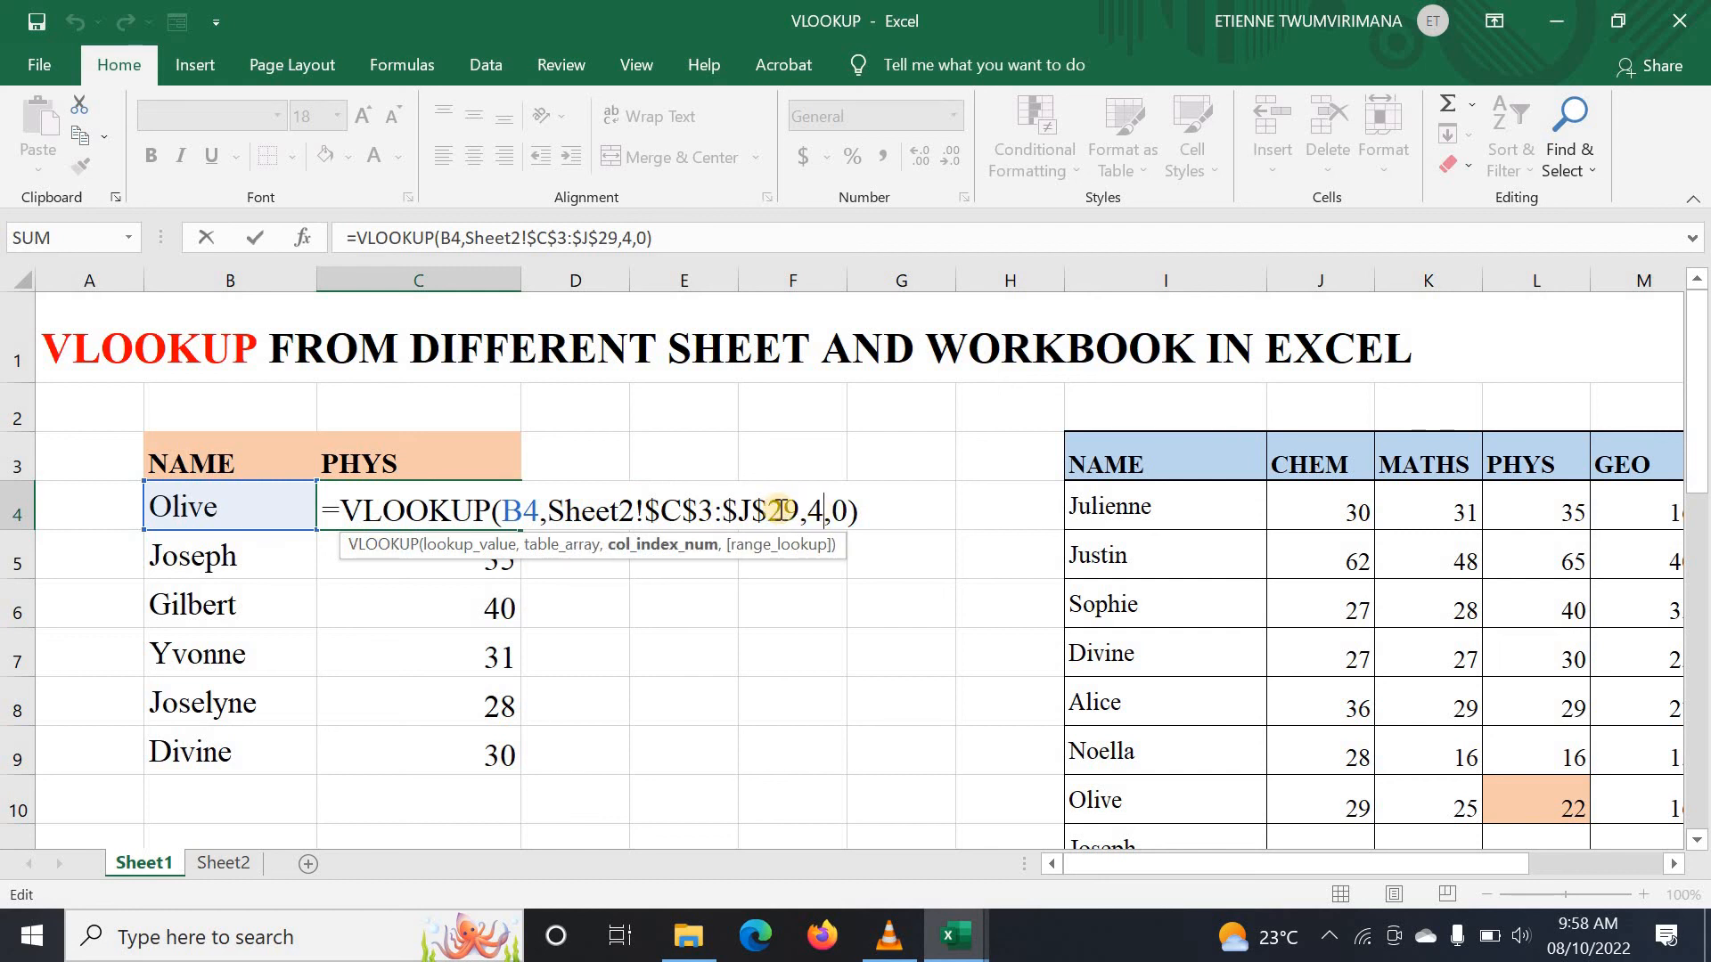
{"action": "key", "text": "BackSpace"}
{"action": "type", "text": "2"}
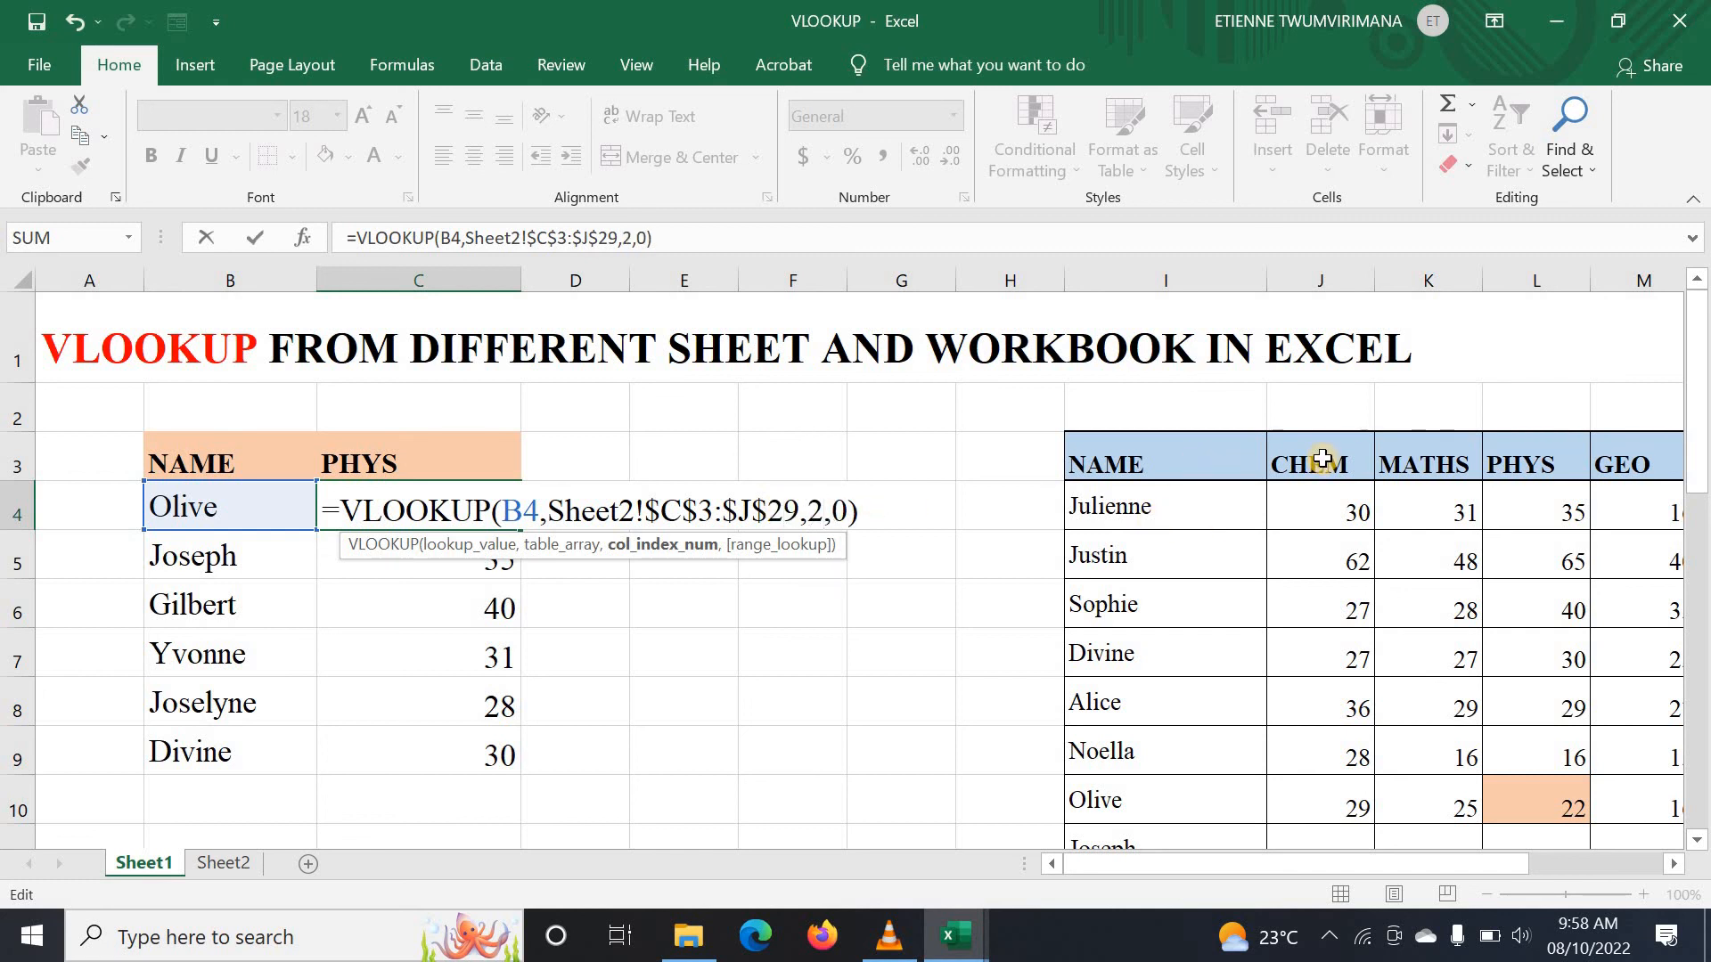
{"action": "key", "text": "Return"}
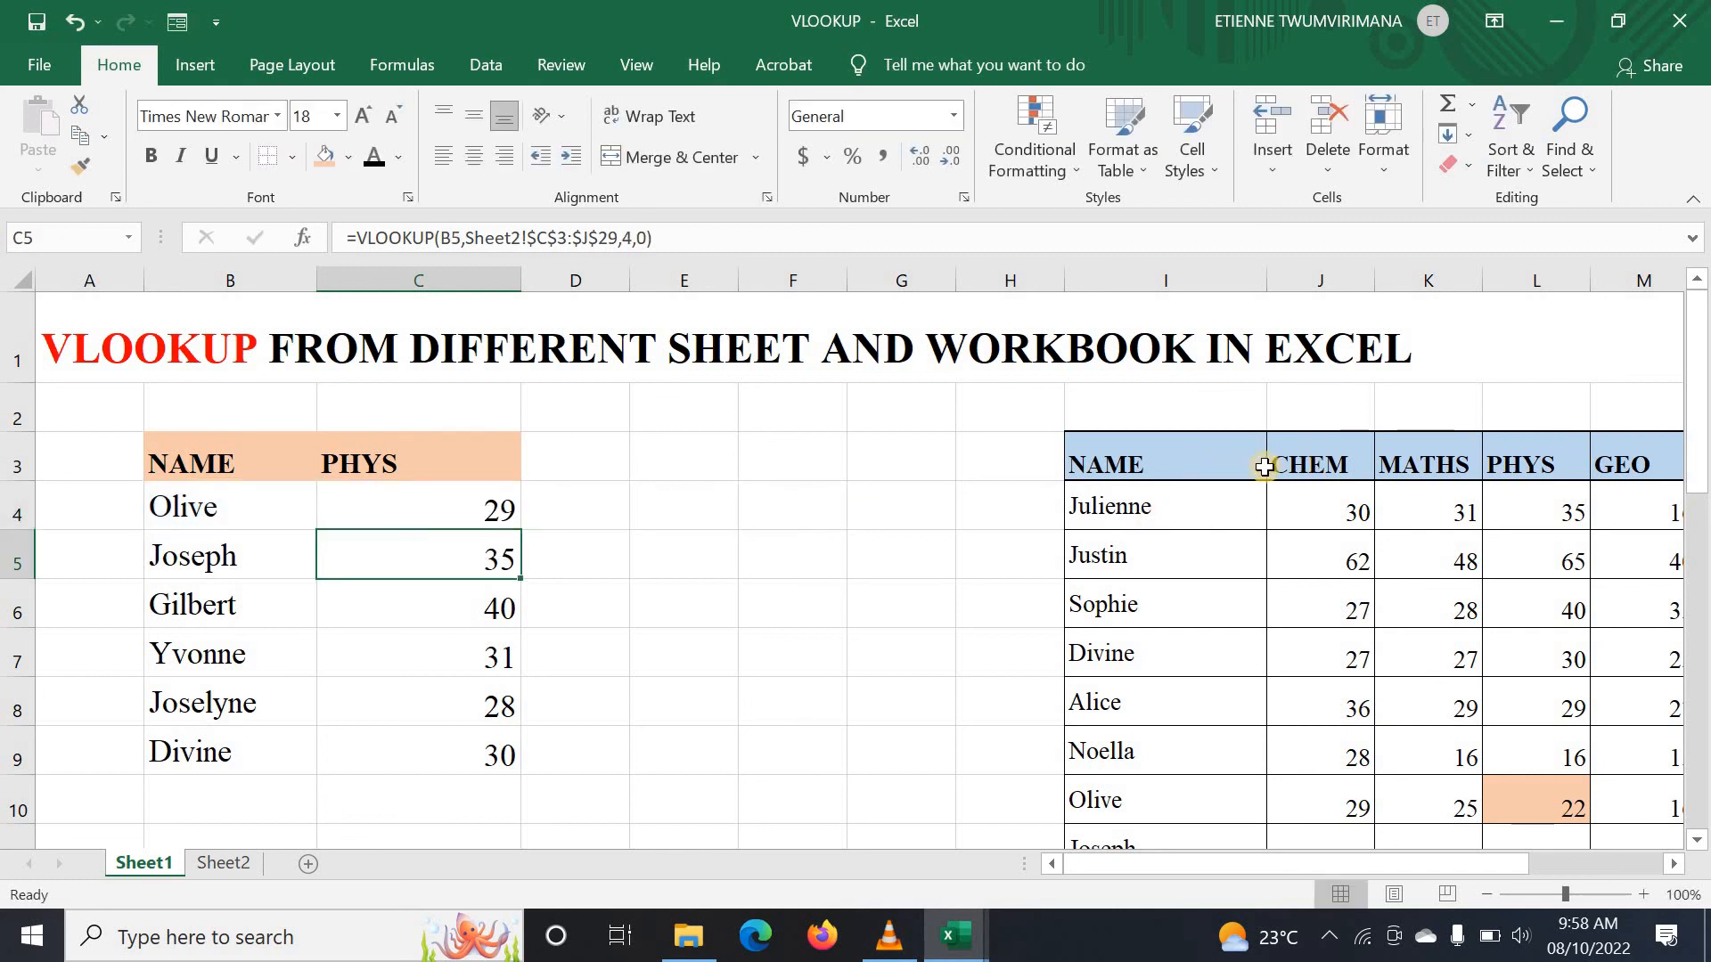
{"action": "left_click", "coordinate": [403, 508]}
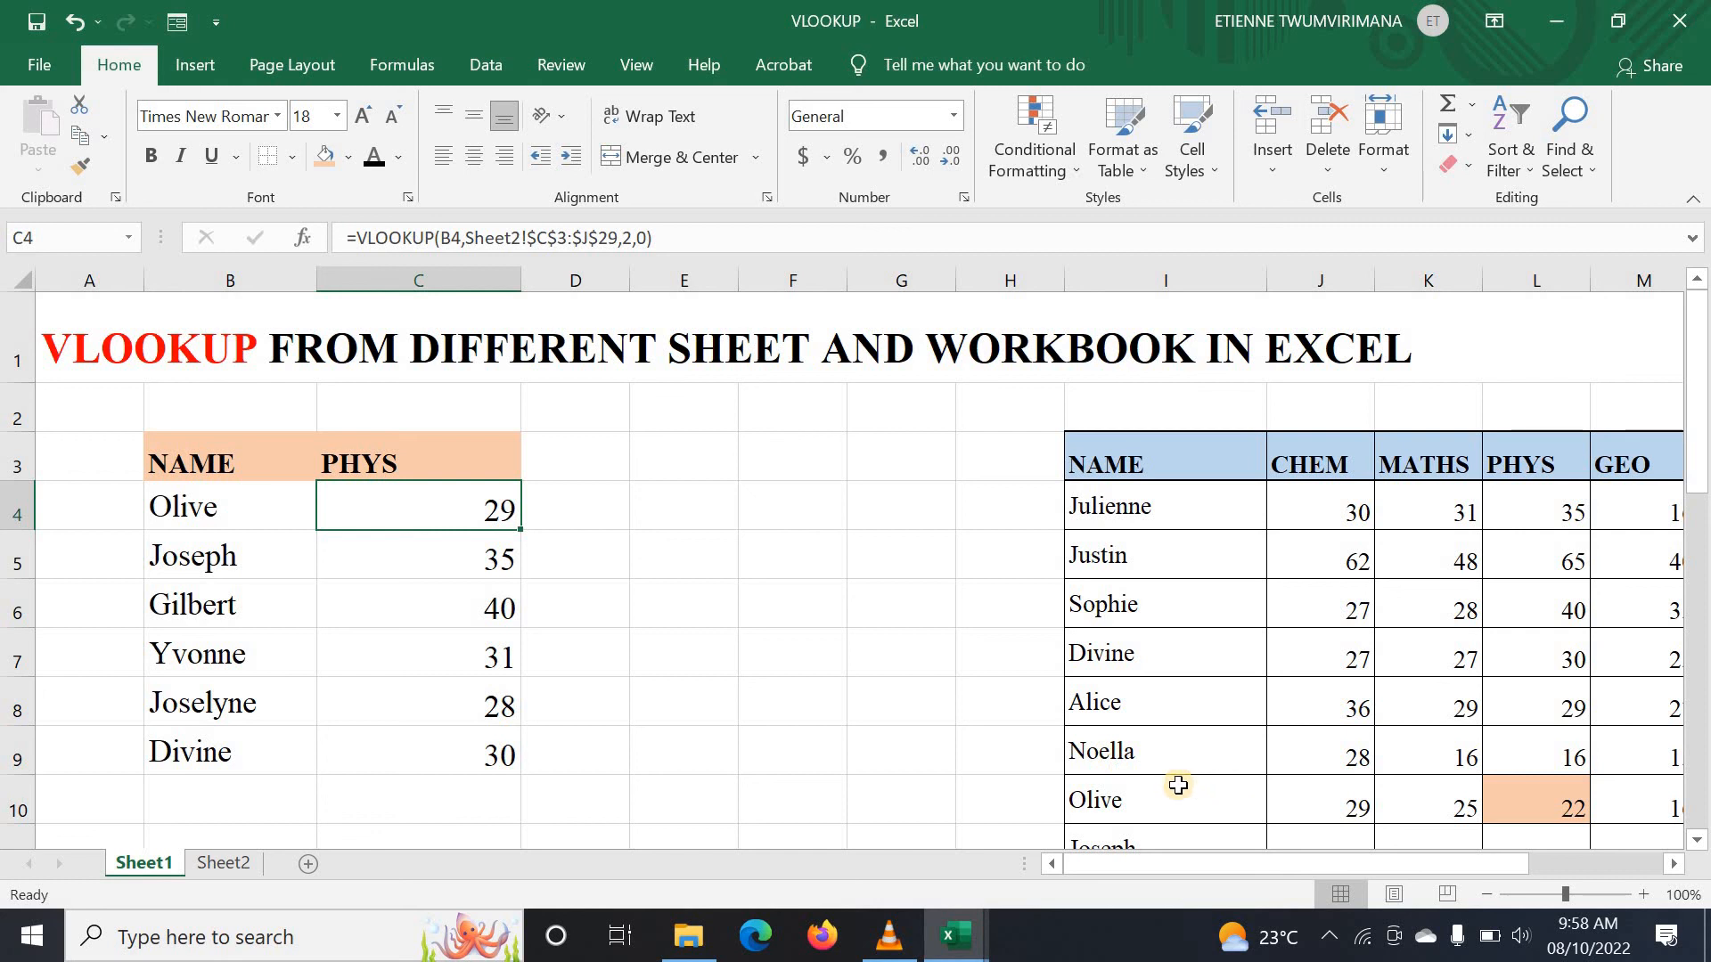
Step: Highlight the matching CHEM mark in cell J10 of the marks table with a light blue fill
{"action": "left_click", "coordinate": [1327, 817]}
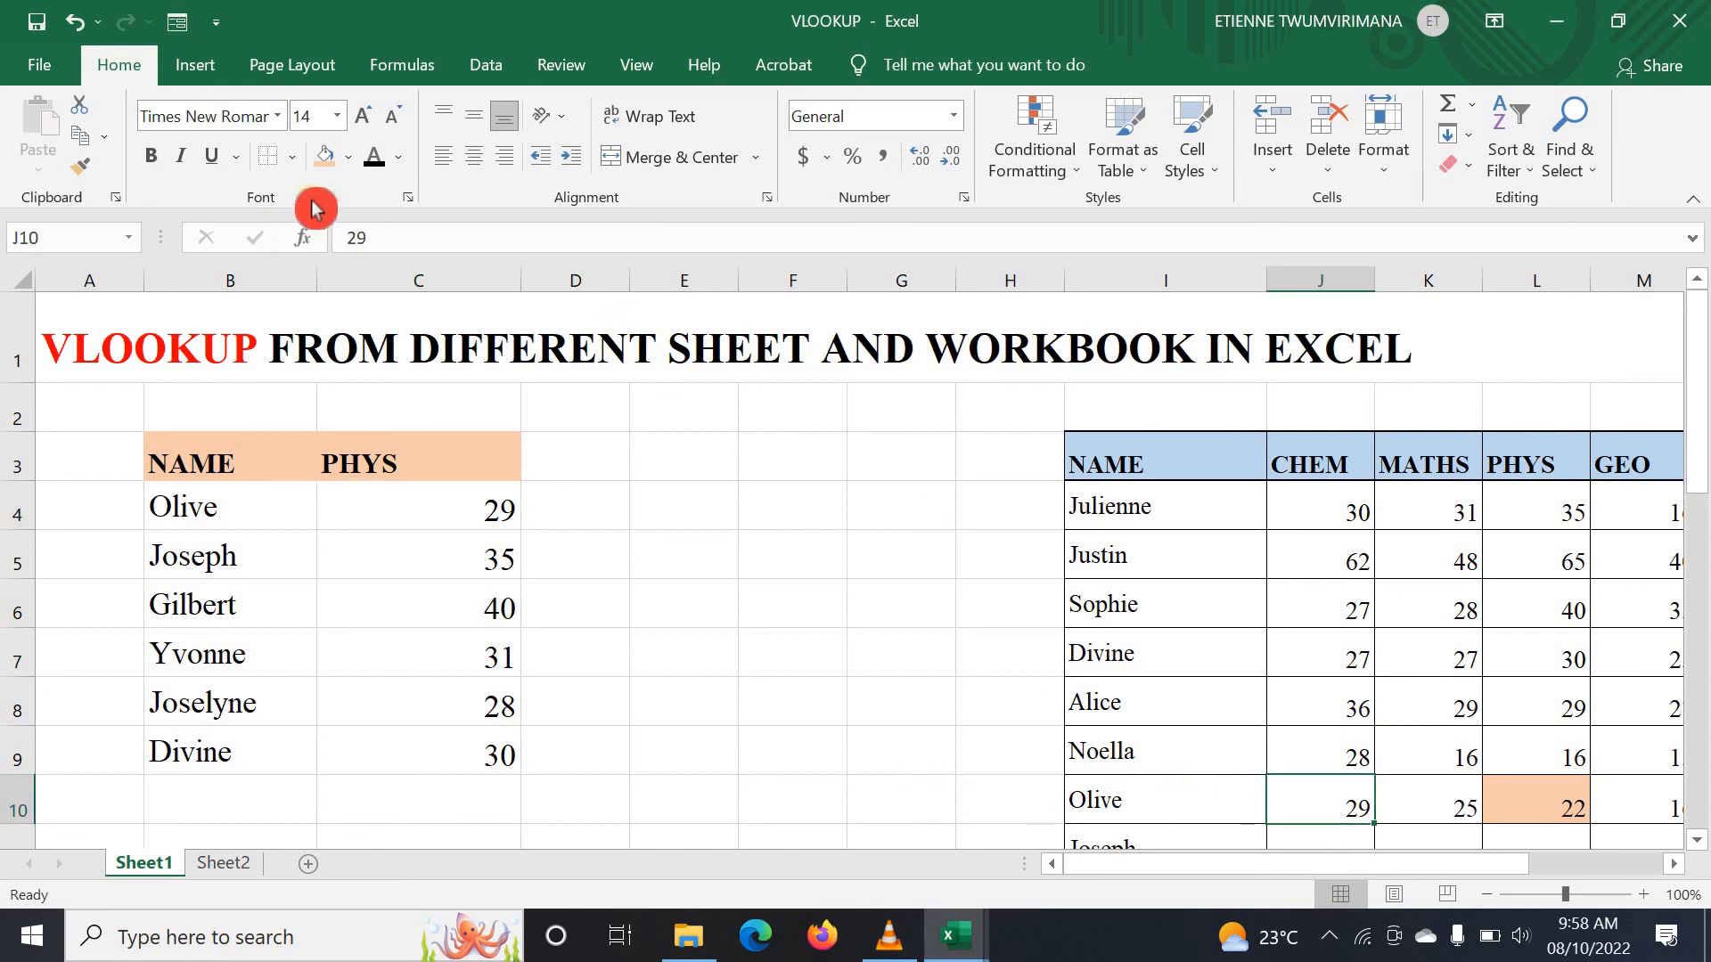
{"action": "left_click", "coordinate": [348, 158]}
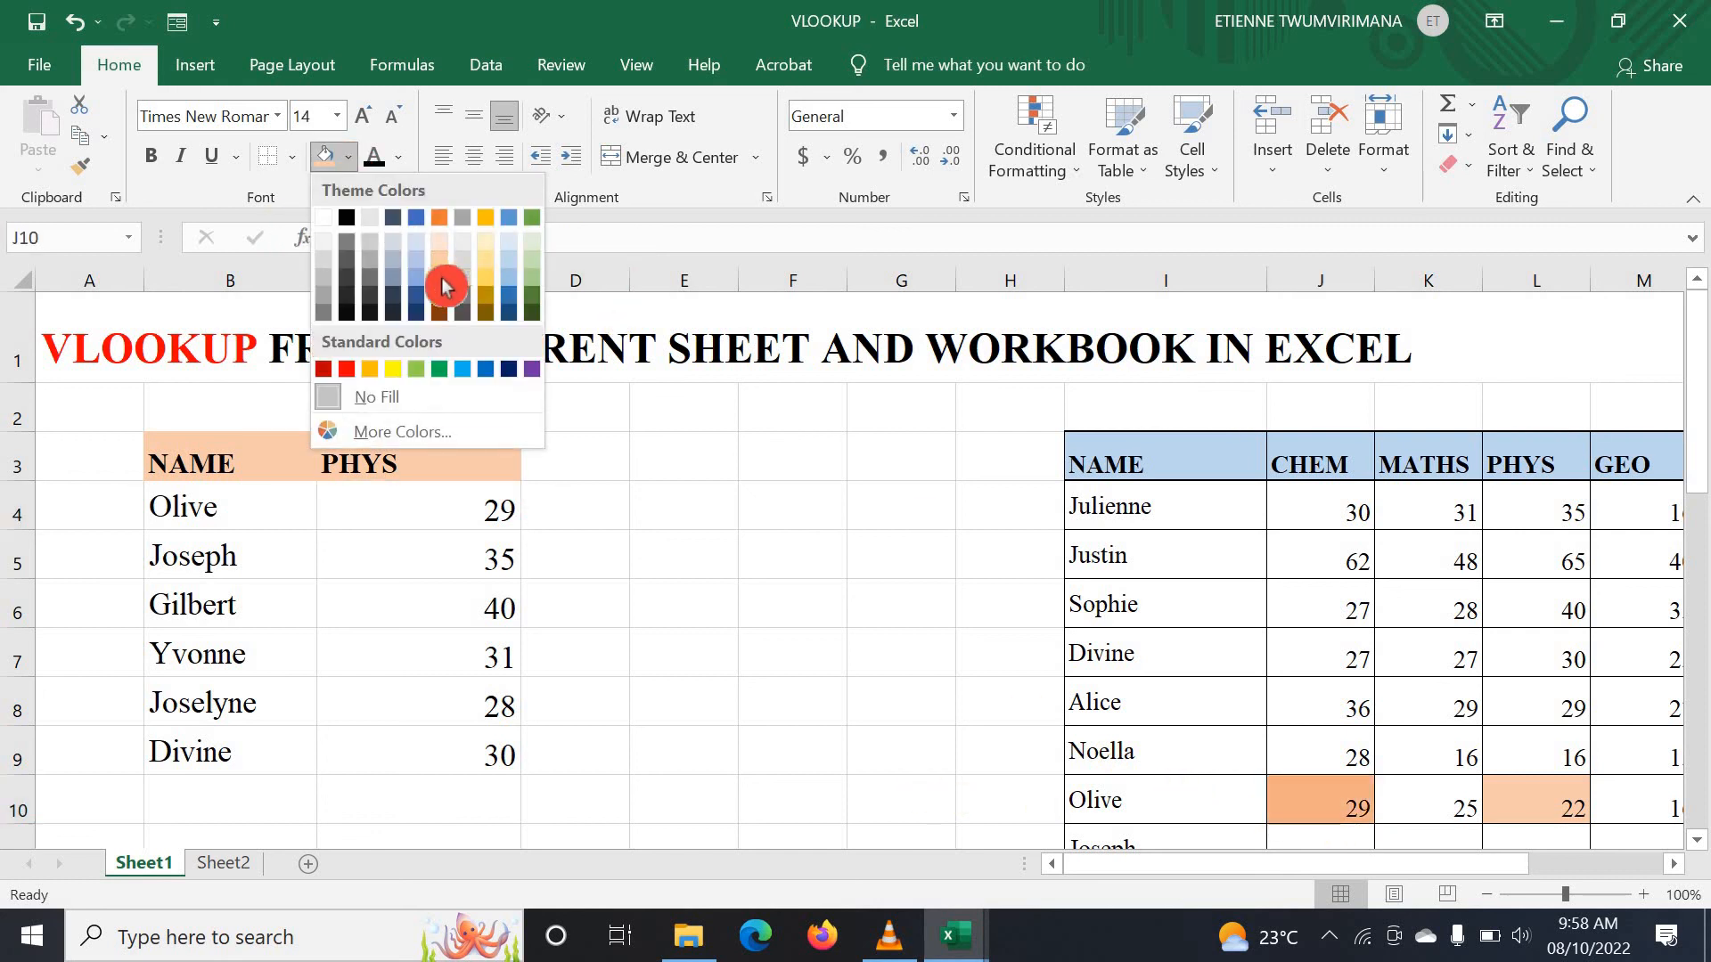
{"action": "left_click", "coordinate": [509, 282]}
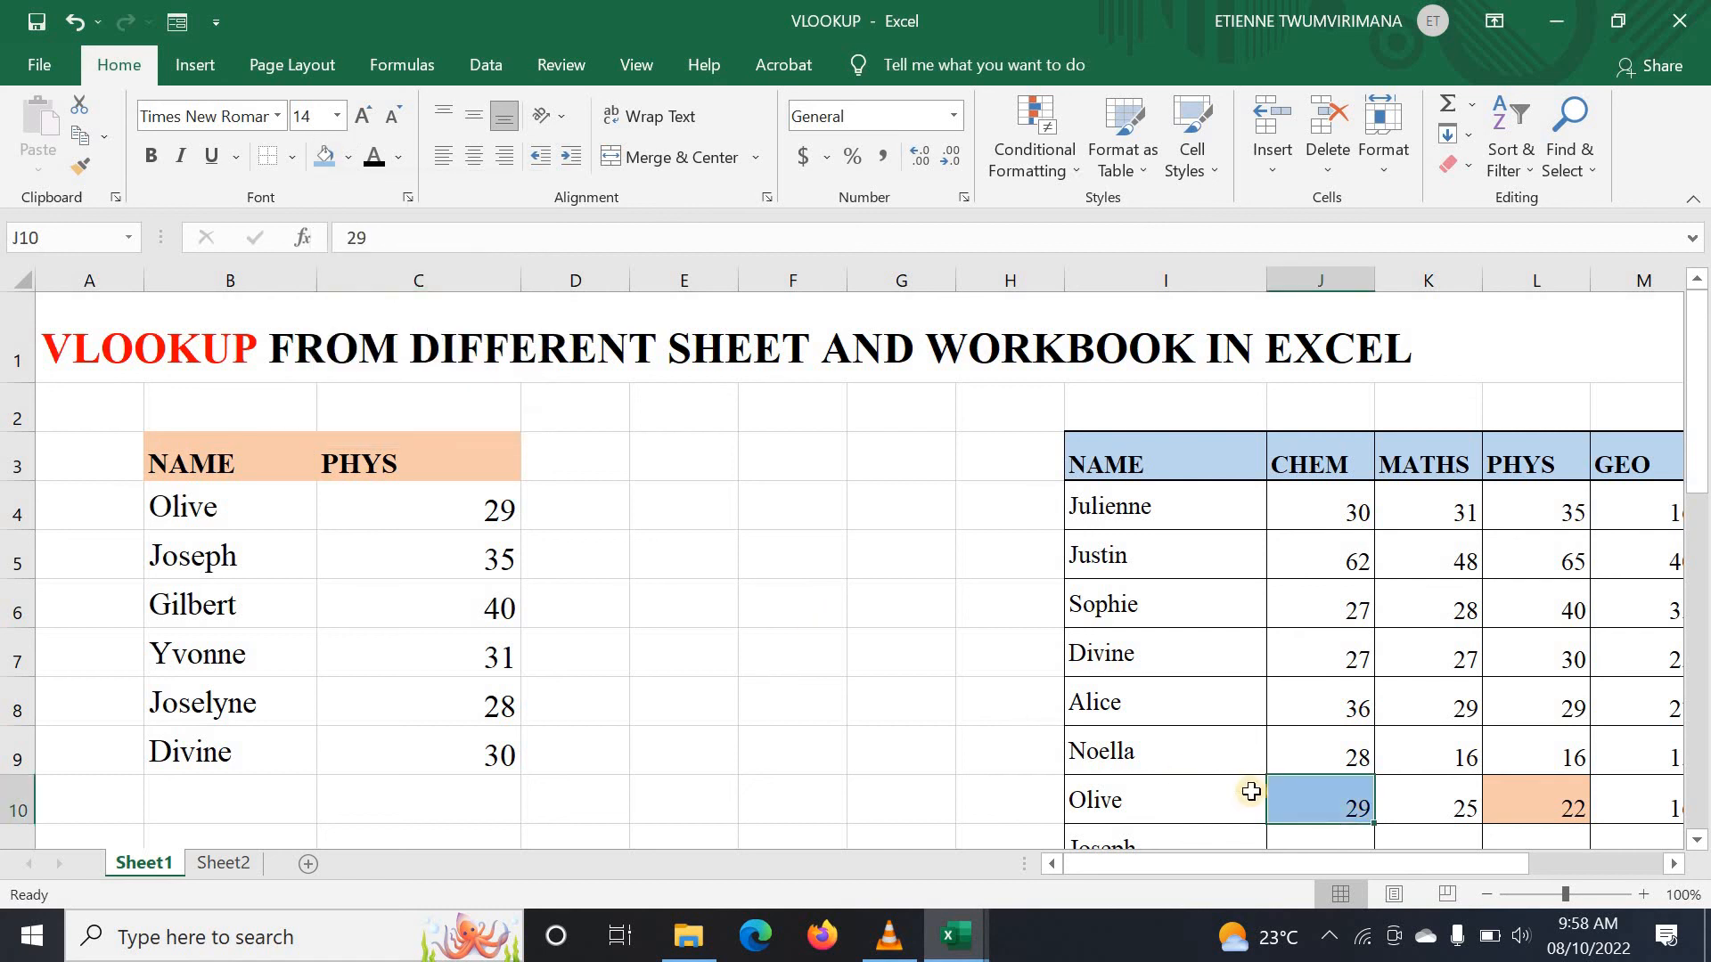
{"action": "left_click", "coordinate": [339, 621]}
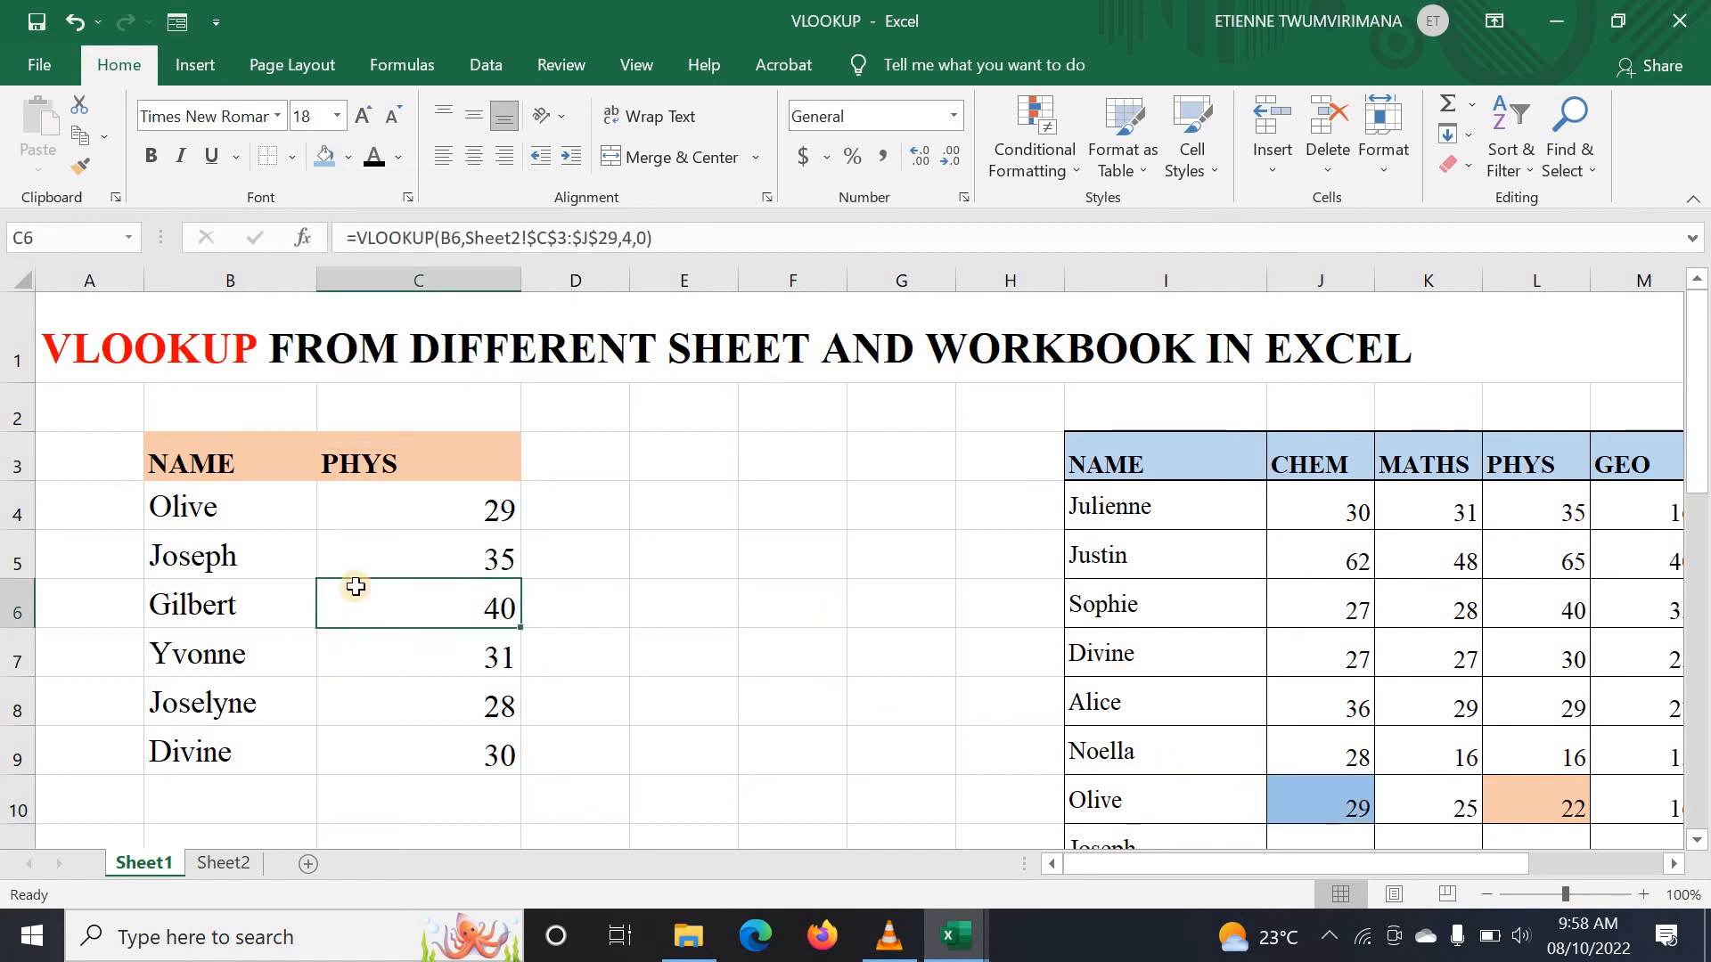
Step: Copy C4's VLOOKUP formula down through C9 and check the copied formulas in the column
{"action": "left_click", "coordinate": [385, 529]}
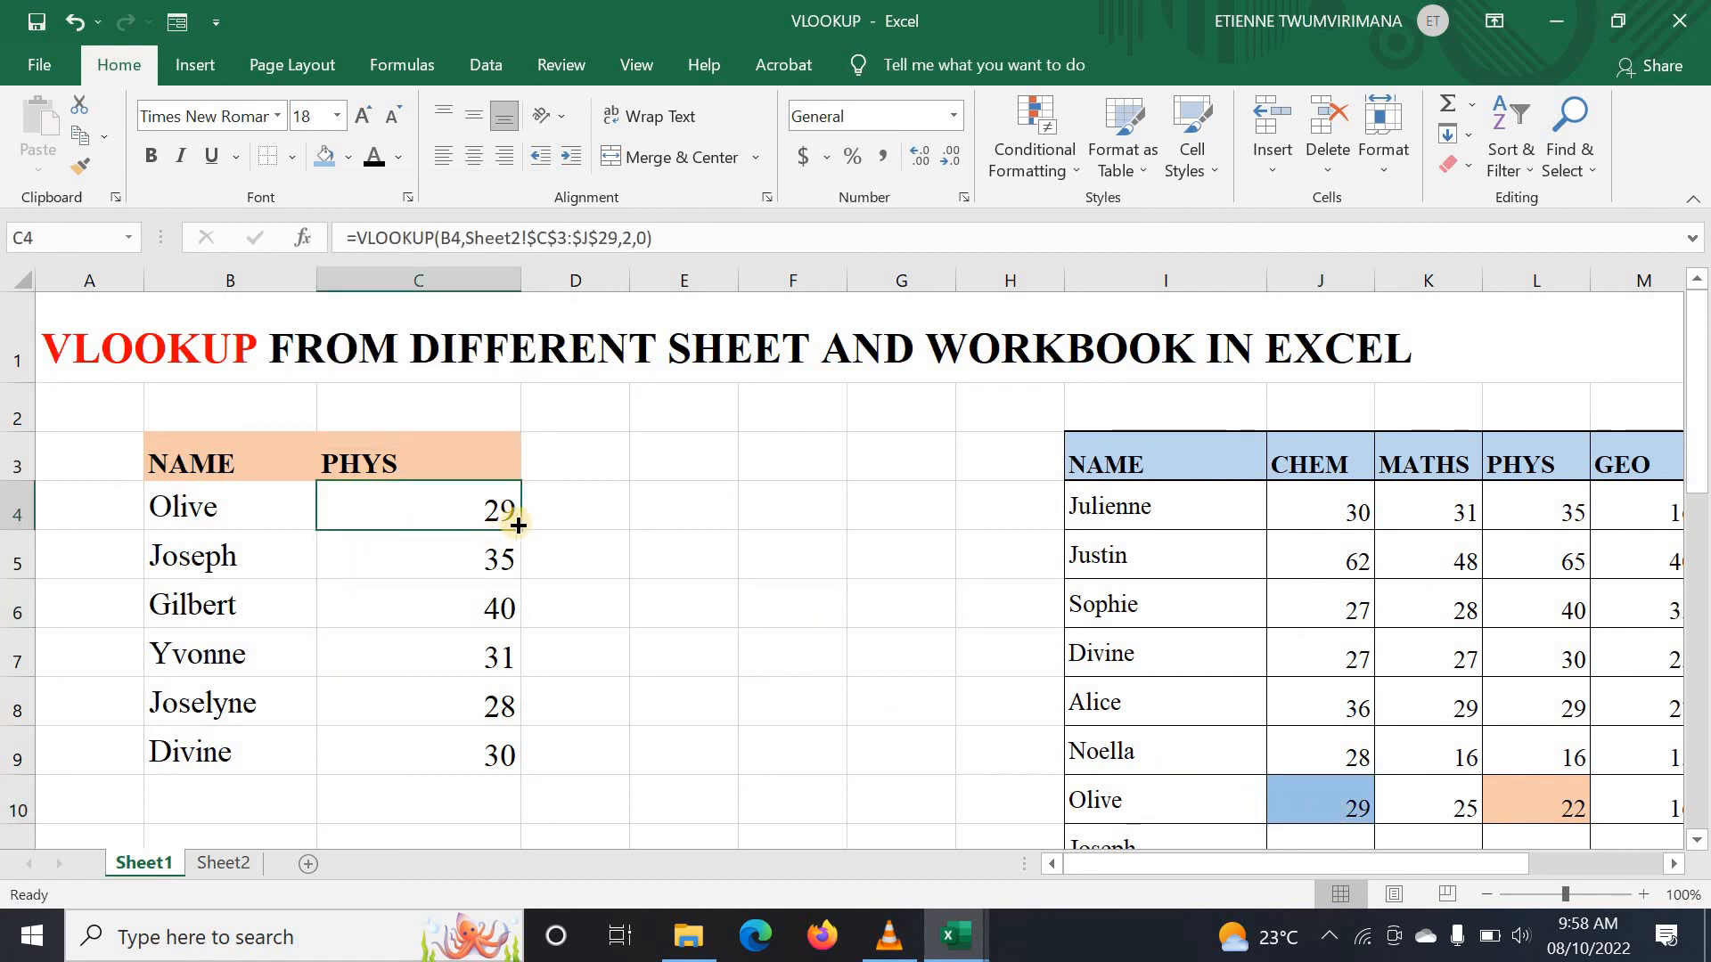
{"action": "left_click_drag", "start_coordinate": [520, 532], "coordinate": [520, 774]}
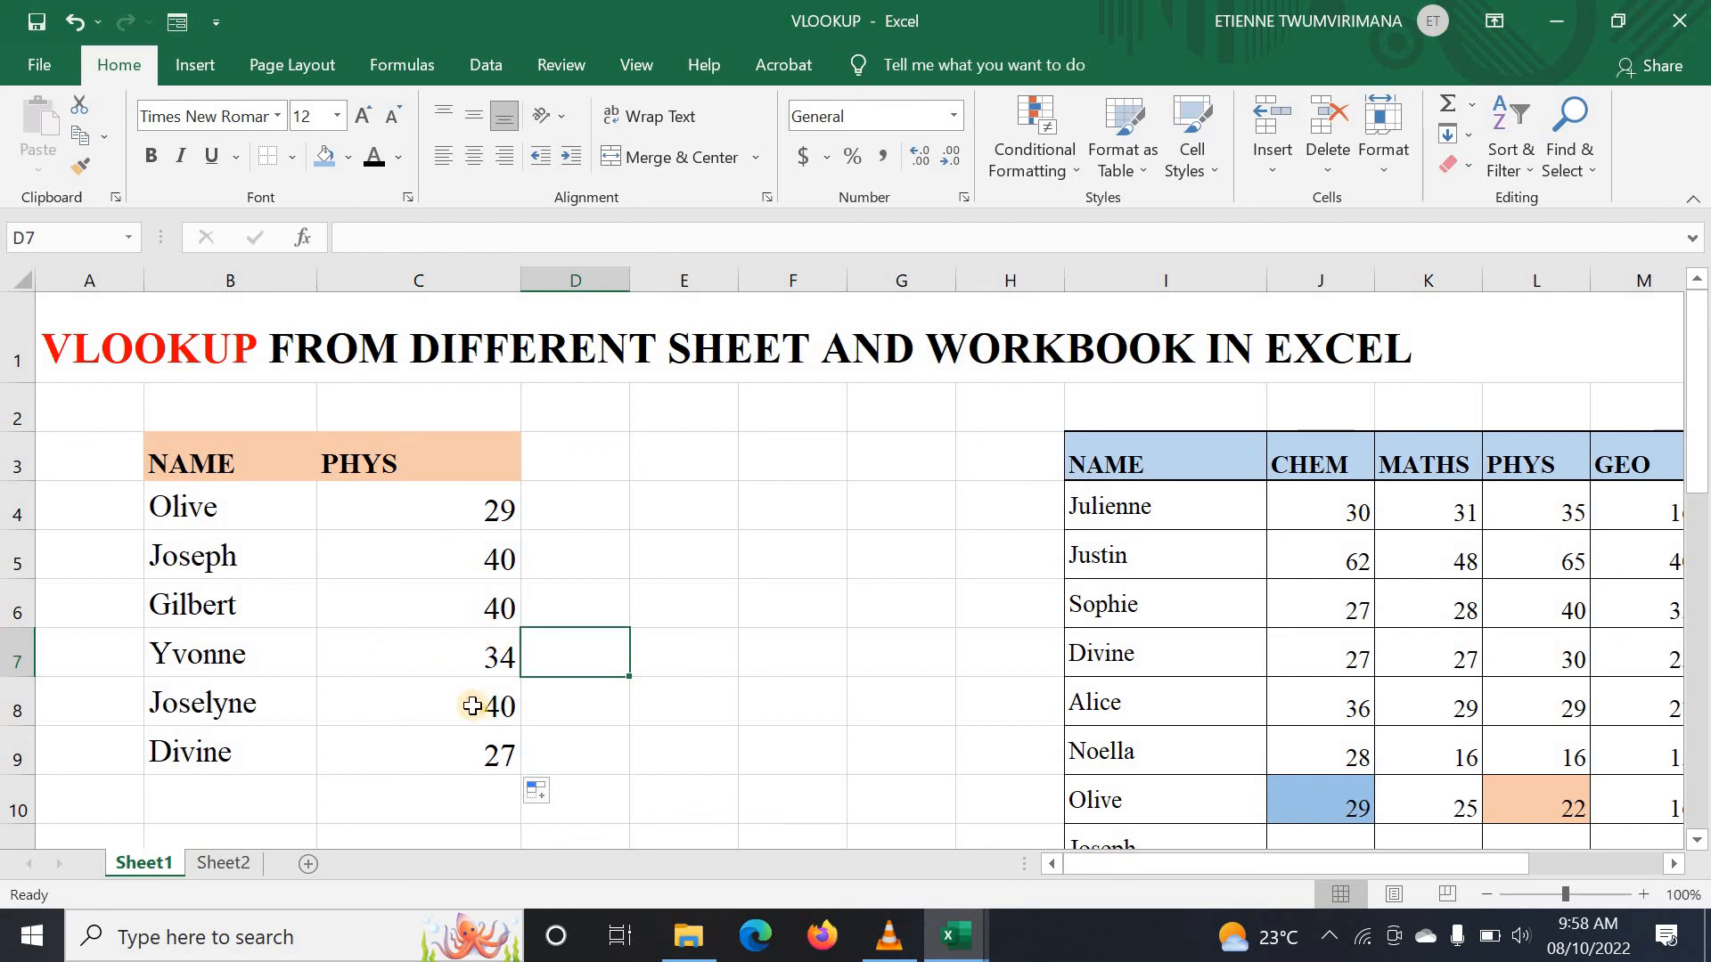
{"action": "left_click", "coordinate": [427, 608]}
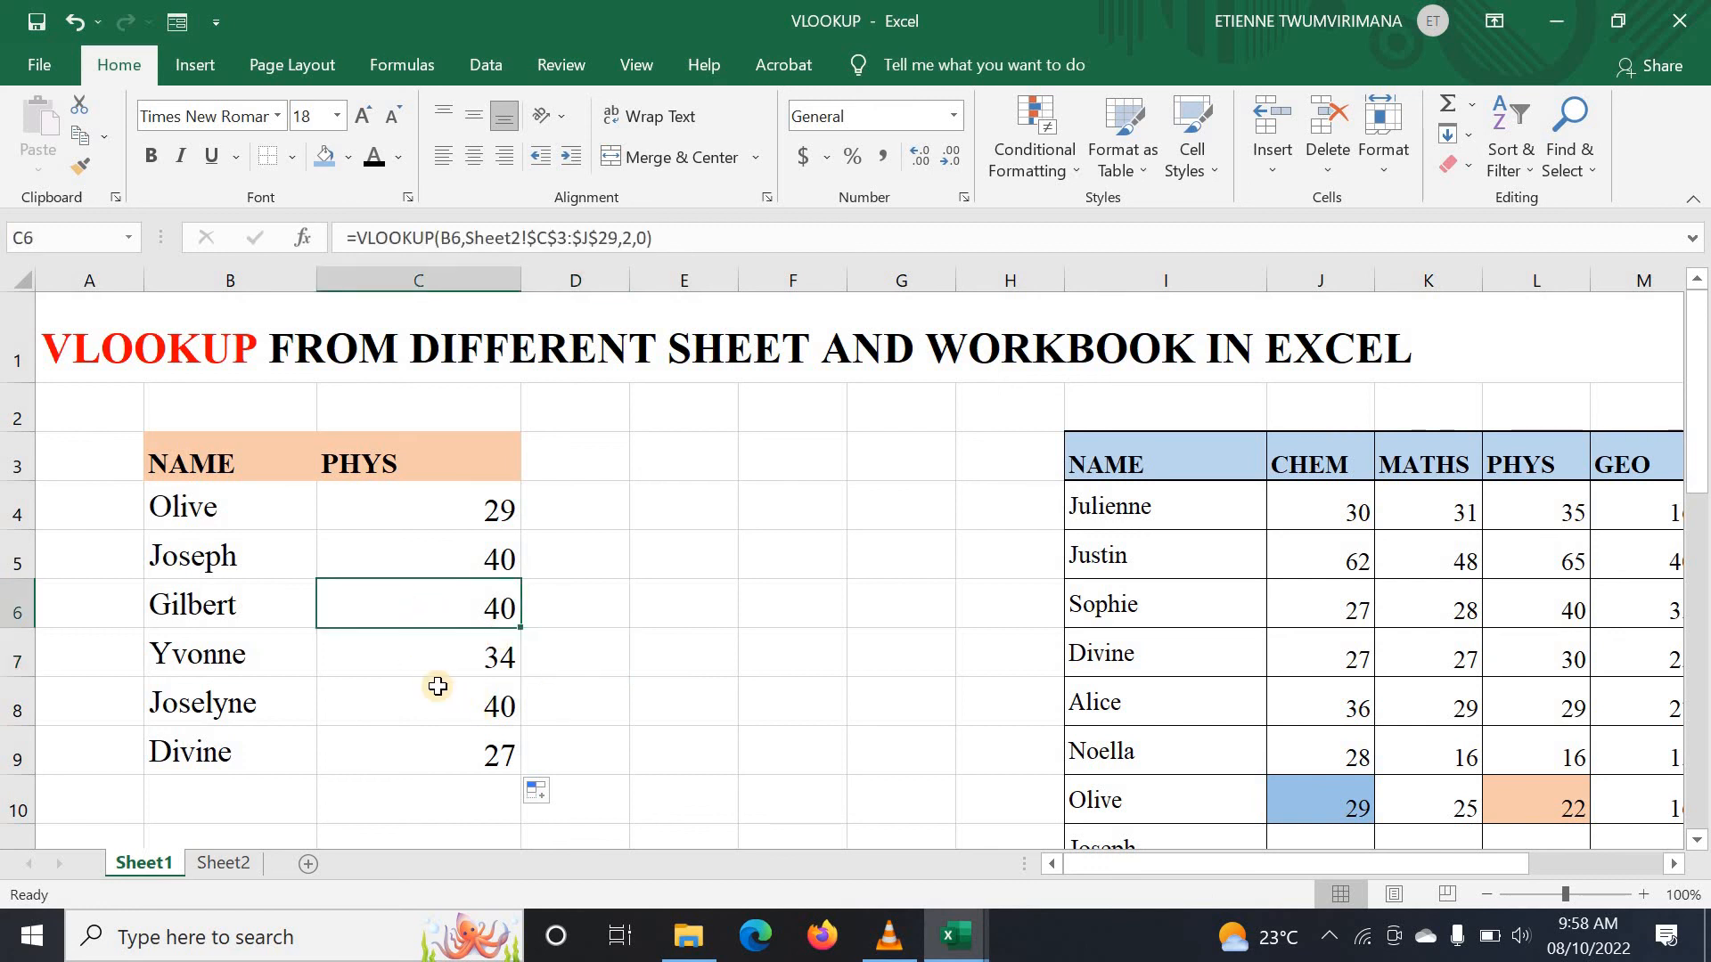
{"action": "left_click", "coordinate": [444, 703]}
{"action": "left_click", "coordinate": [447, 737]}
{"action": "left_click", "coordinate": [428, 660]}
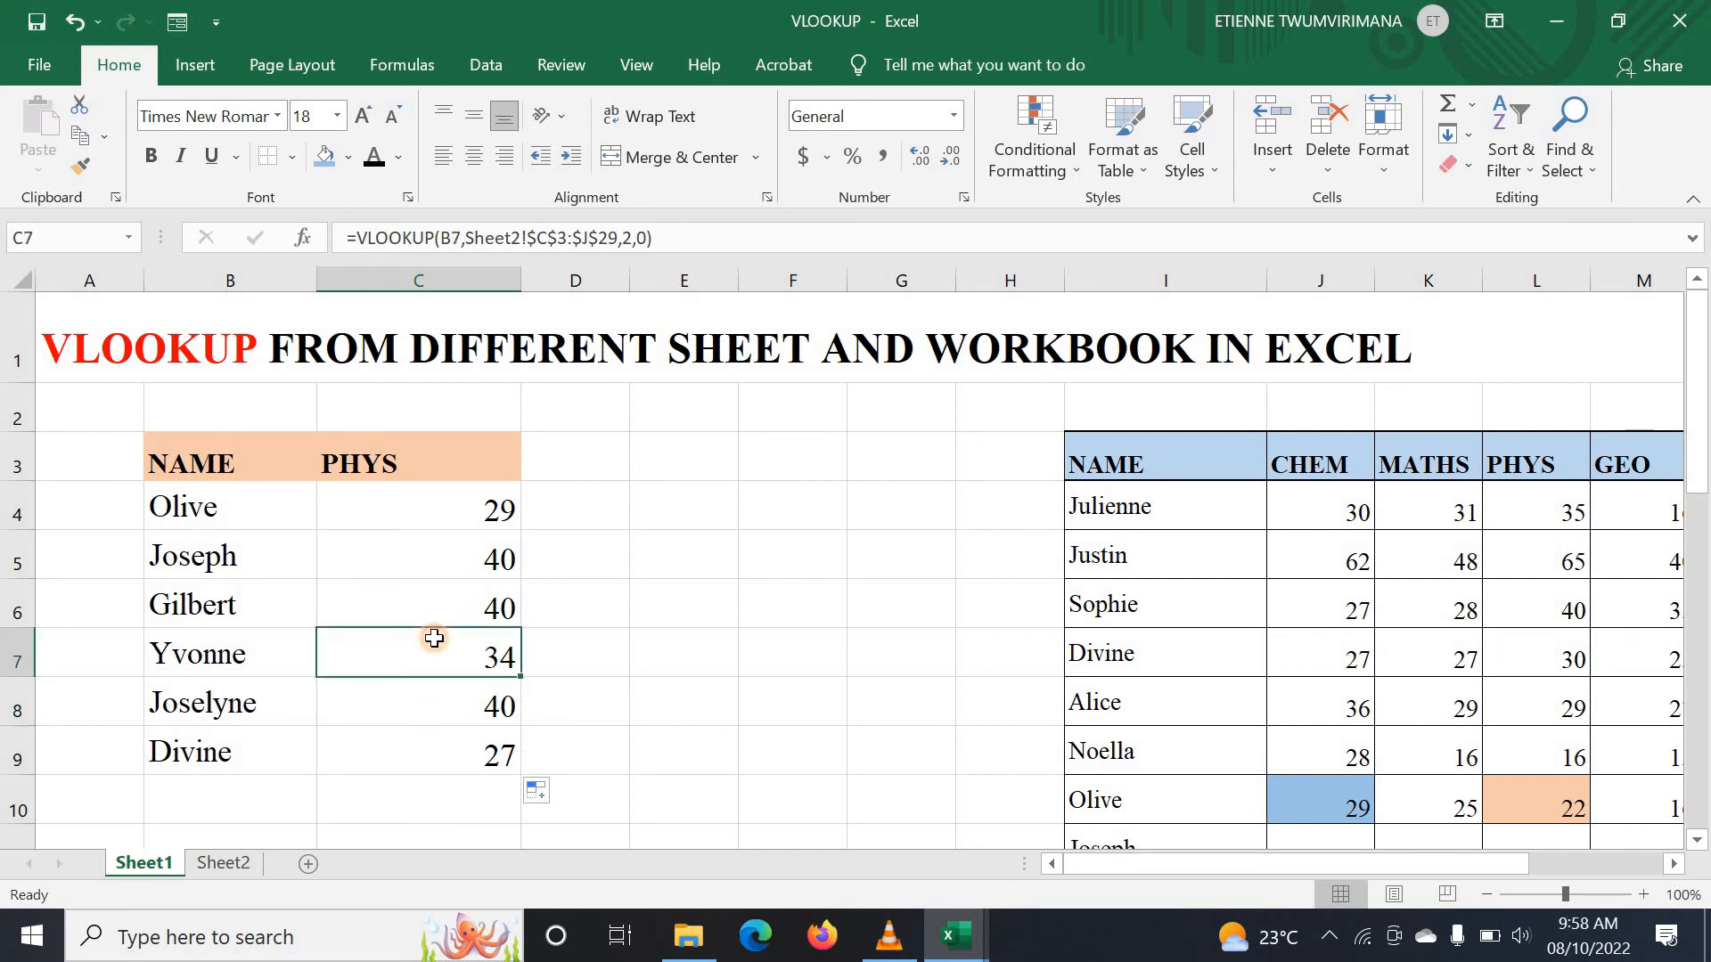
{"action": "left_click", "coordinate": [431, 593]}
{"action": "left_click", "coordinate": [420, 561]}
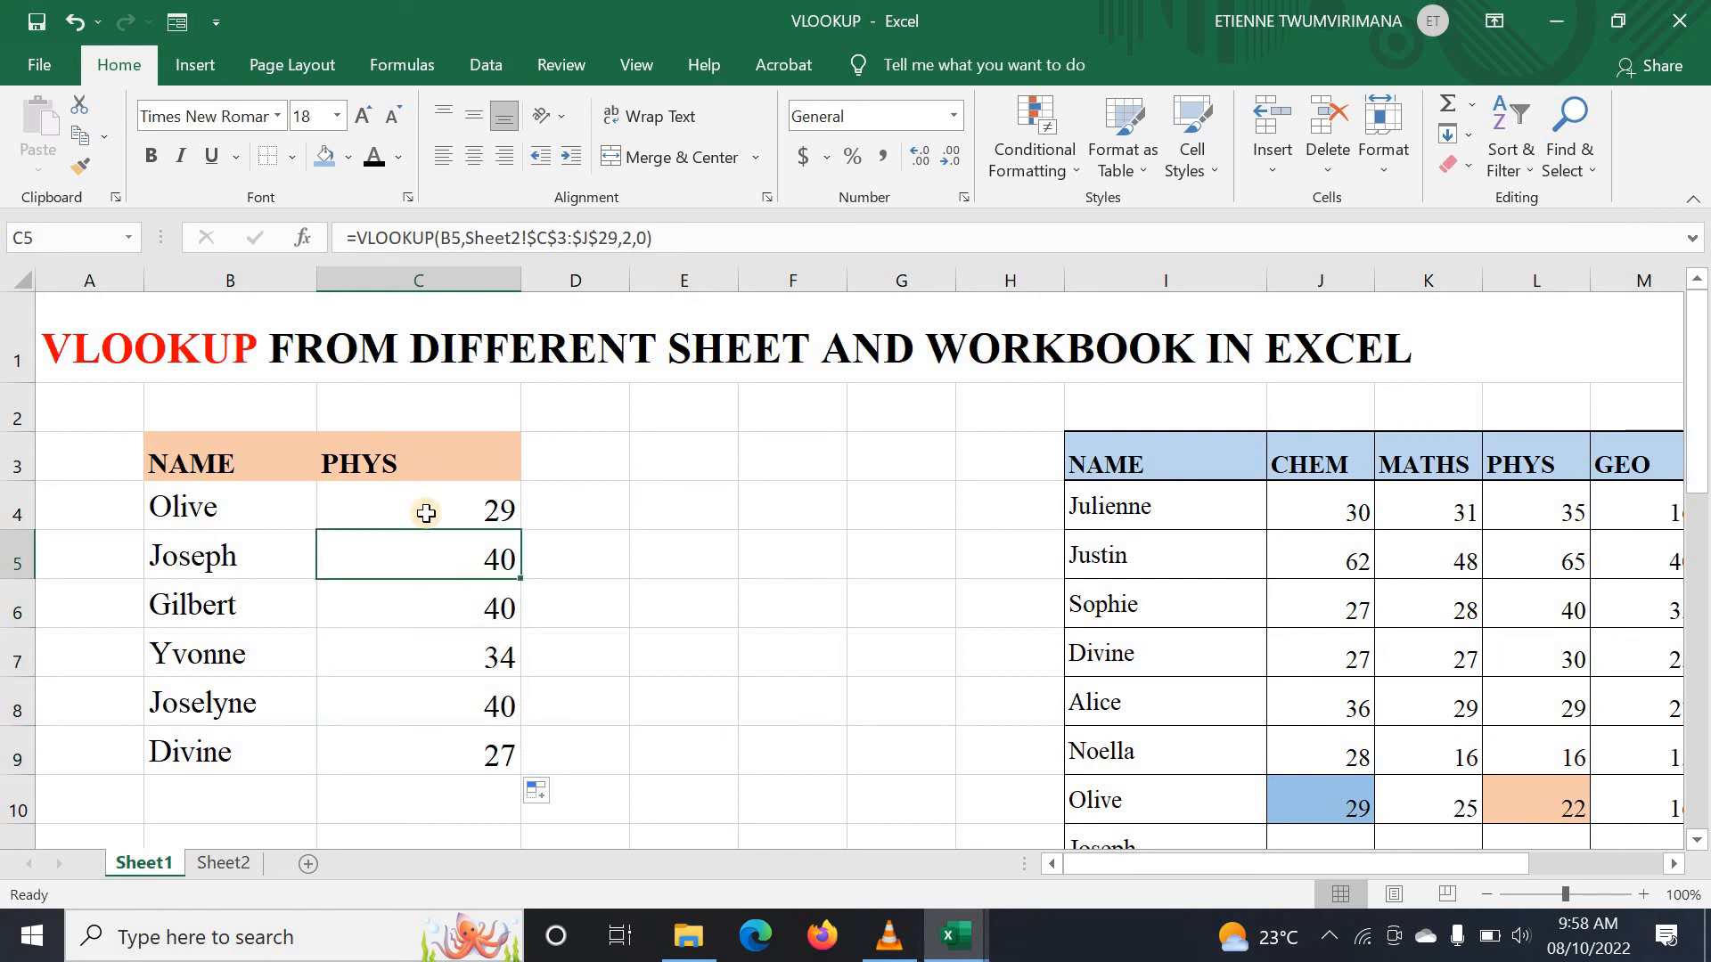
{"action": "left_click", "coordinate": [442, 647]}
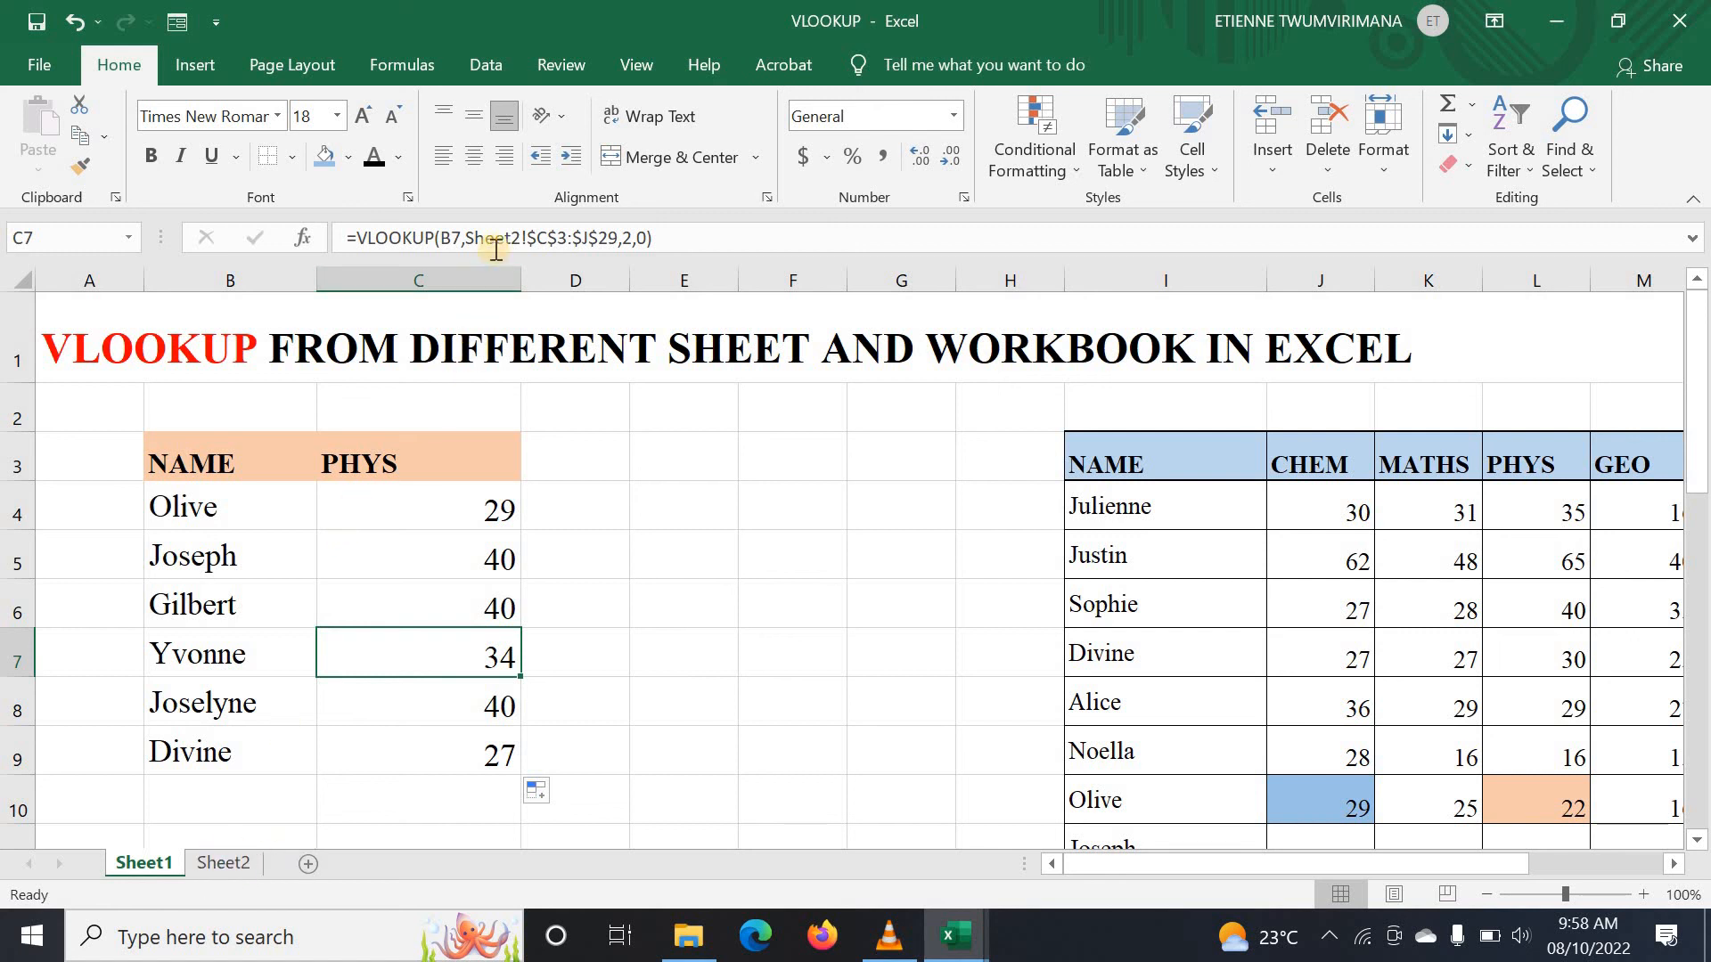
Step: Set the CHEM mark in cell D4 of the Sheet2 marks table to 40
{"action": "left_click", "coordinate": [220, 865]}
{"action": "scroll", "coordinate": [336, 714], "scroll_direction": "up", "scroll_amount": 6}
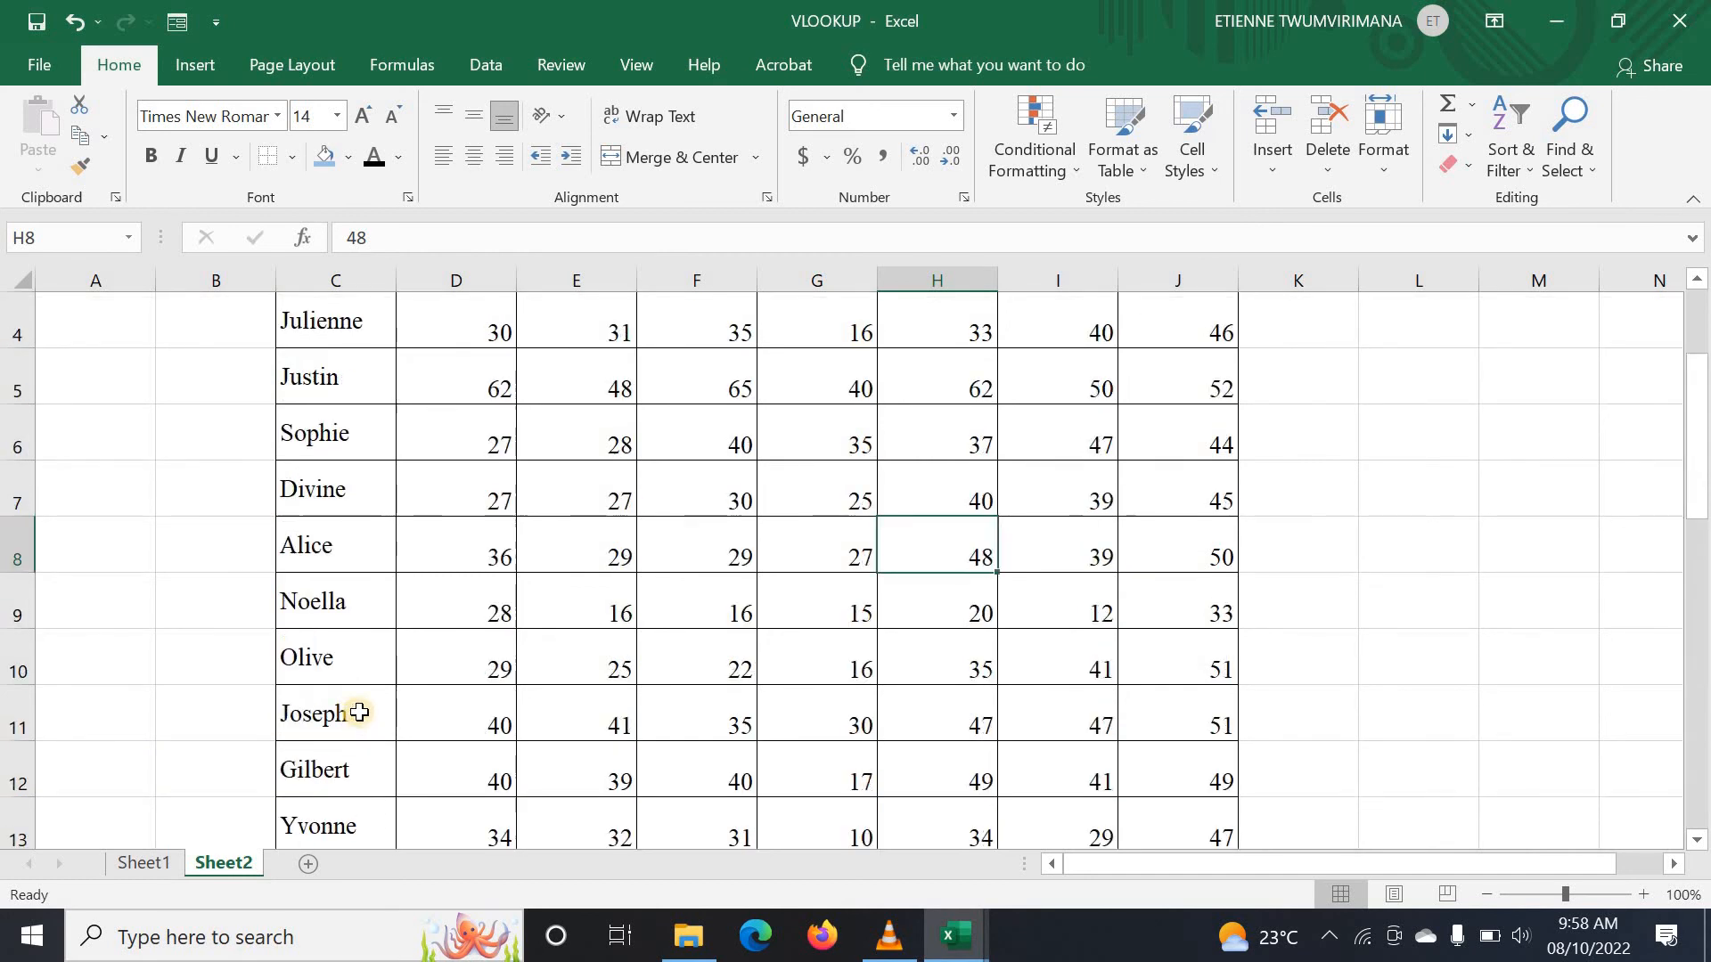
{"action": "scroll", "coordinate": [359, 713], "scroll_direction": "up", "scroll_amount": 1}
{"action": "left_click", "coordinate": [463, 499]}
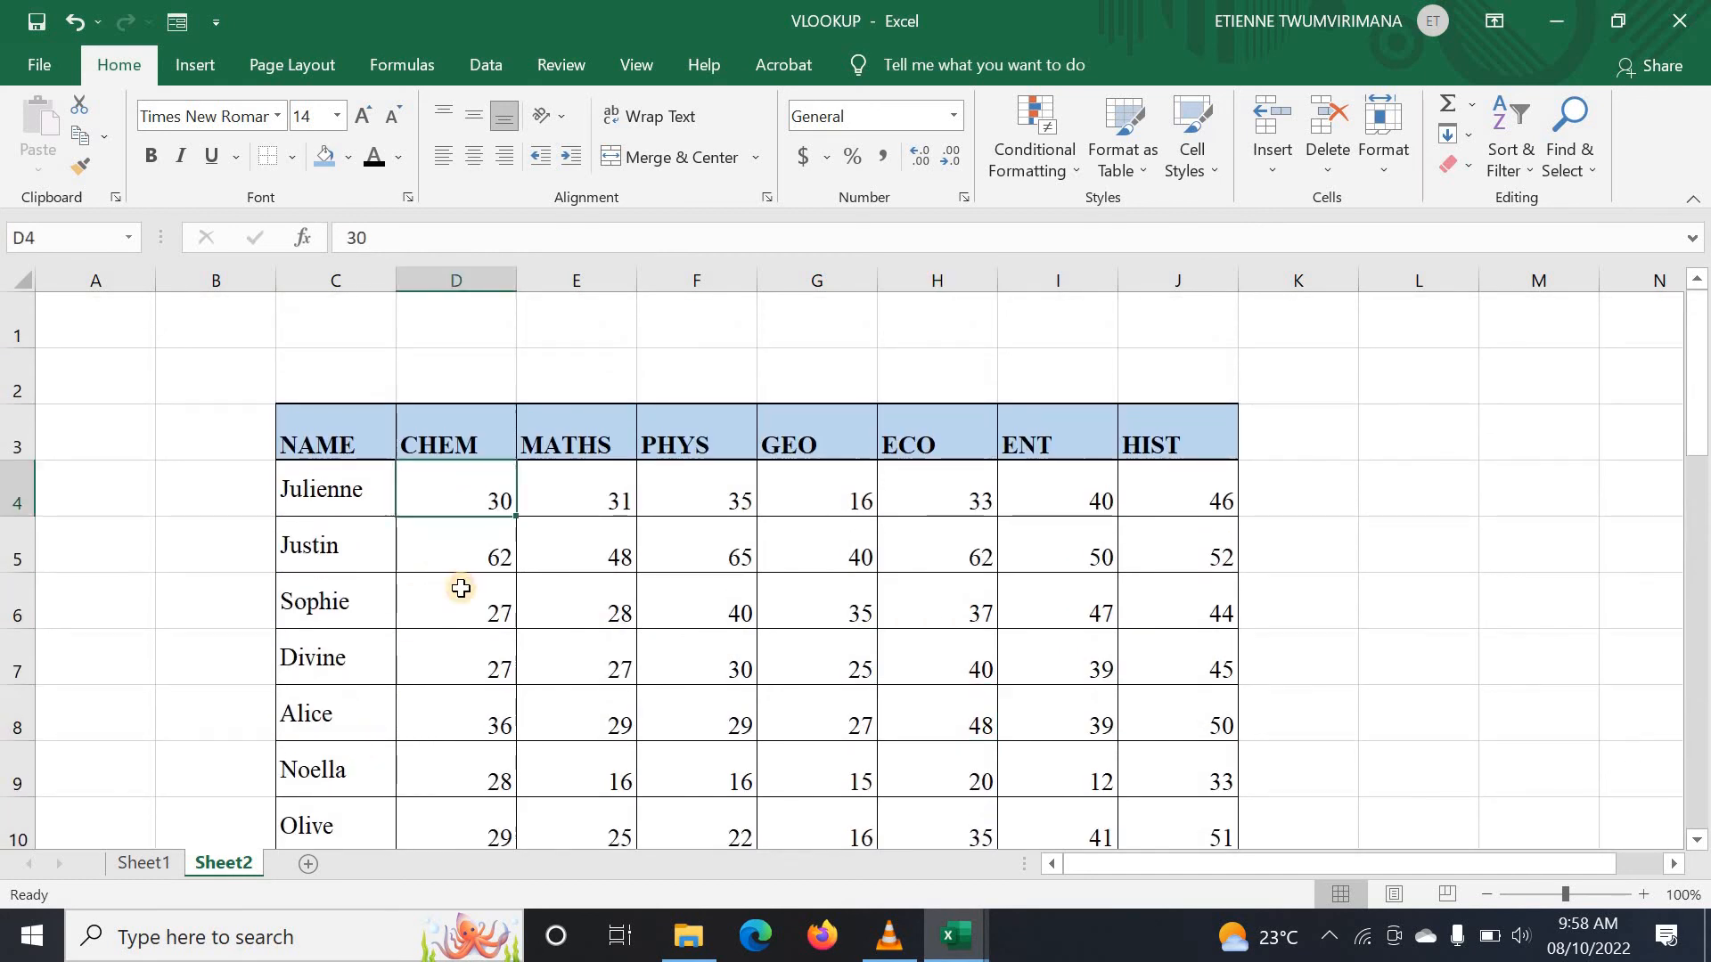
{"action": "type", "text": "40"}
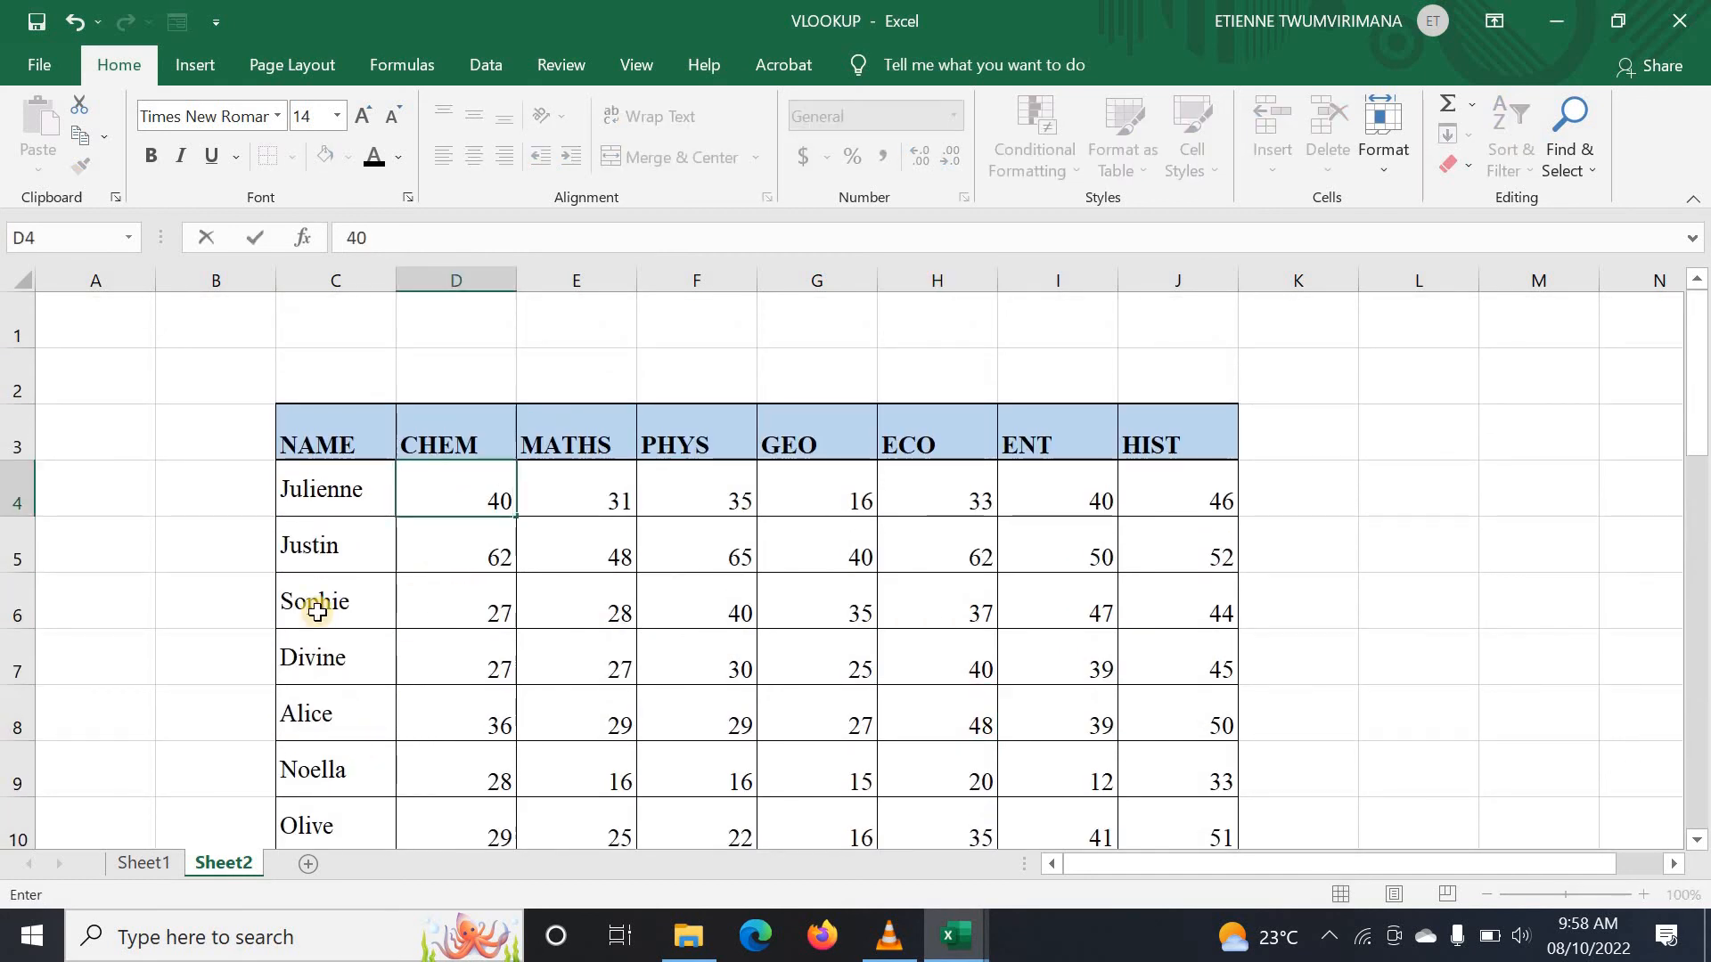
{"action": "left_click", "coordinate": [125, 600]}
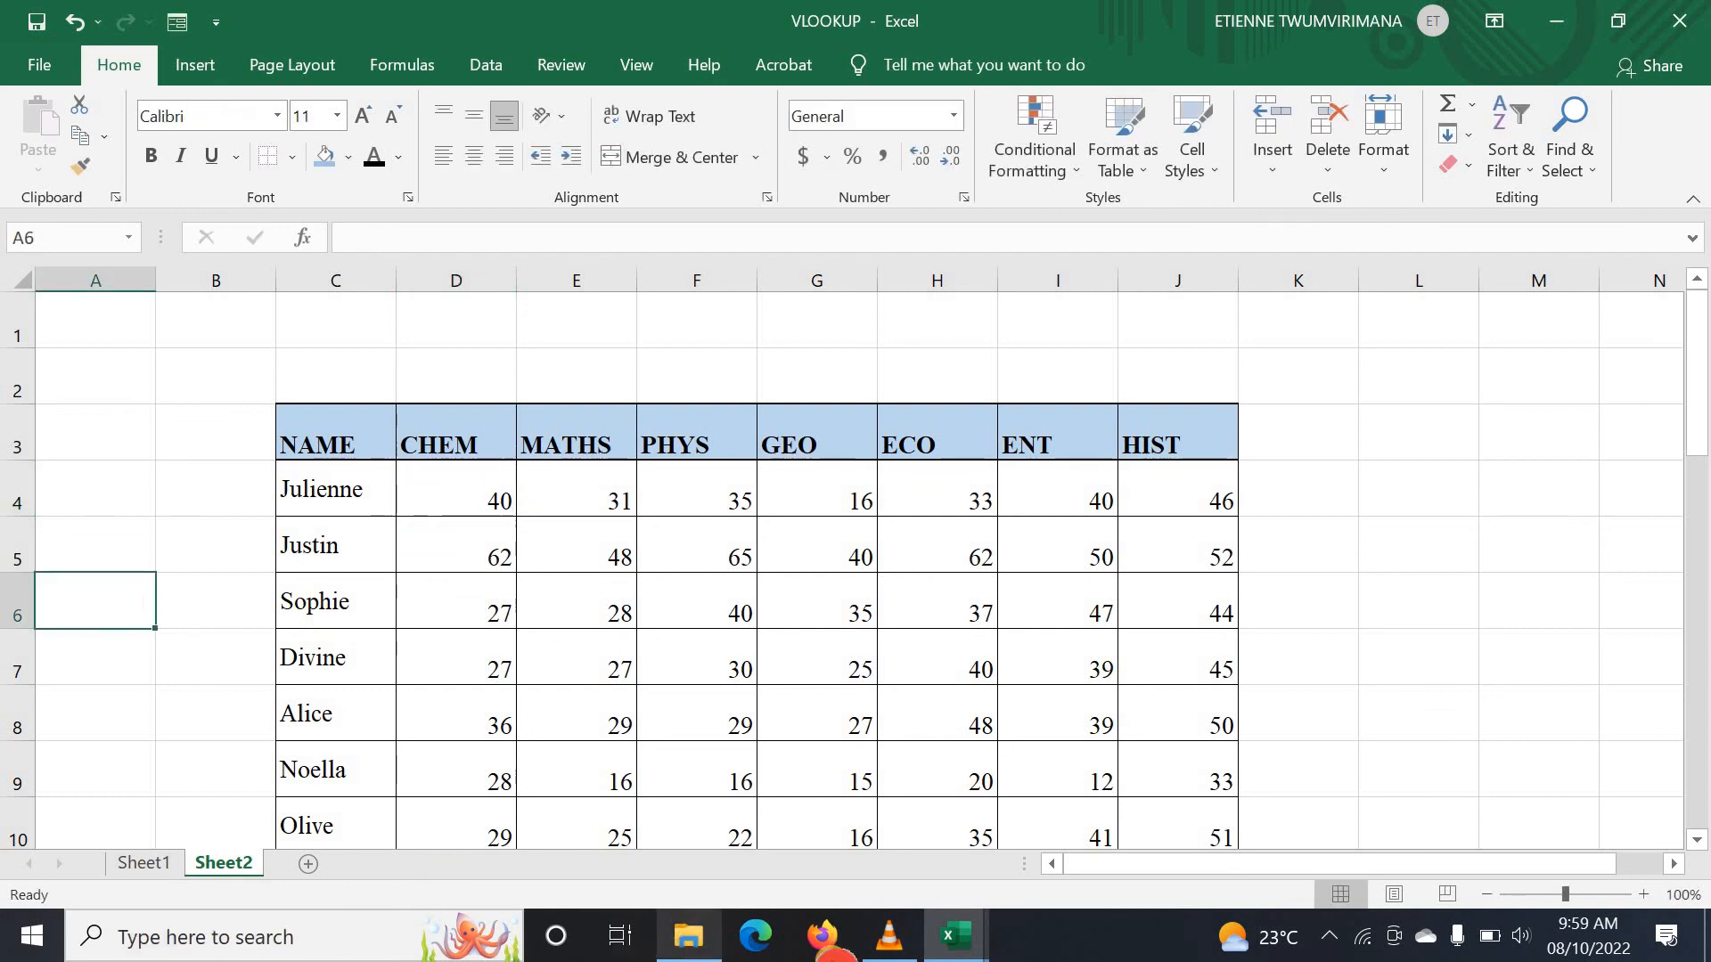
Step: Return to Sheet1 and examine the marks table beside the PHYS column
{"action": "left_click", "coordinate": [946, 935]}
{"action": "left_click", "coordinate": [773, 832]}
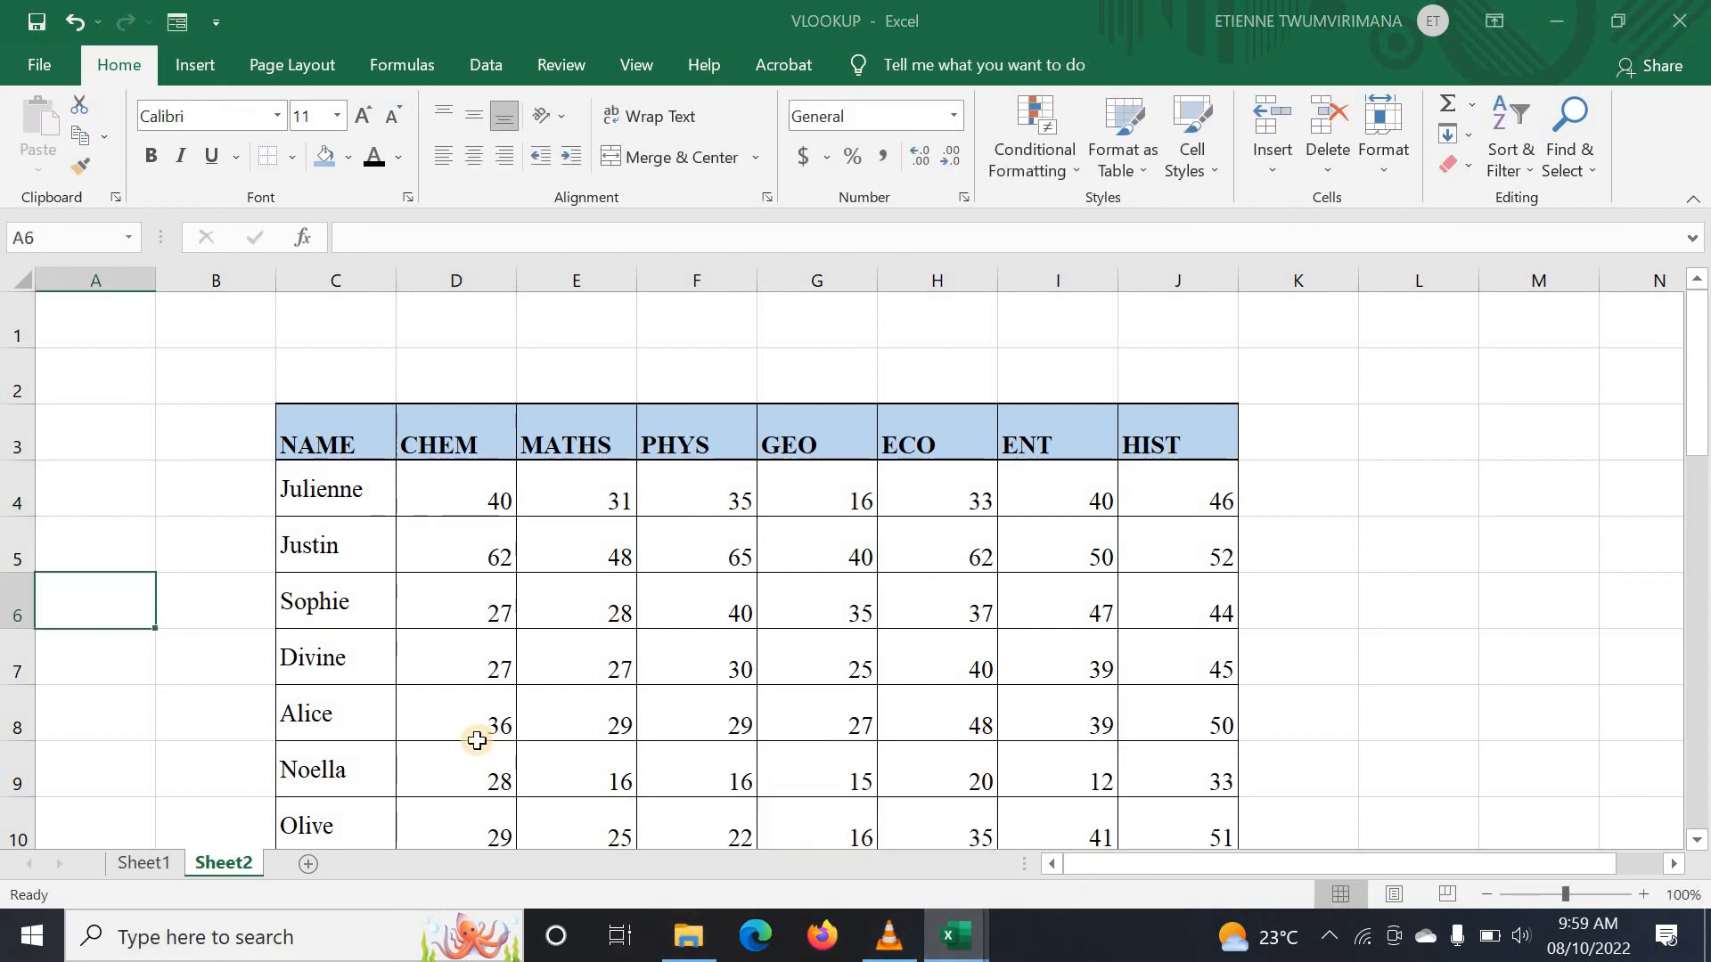
{"action": "left_click", "coordinate": [143, 862]}
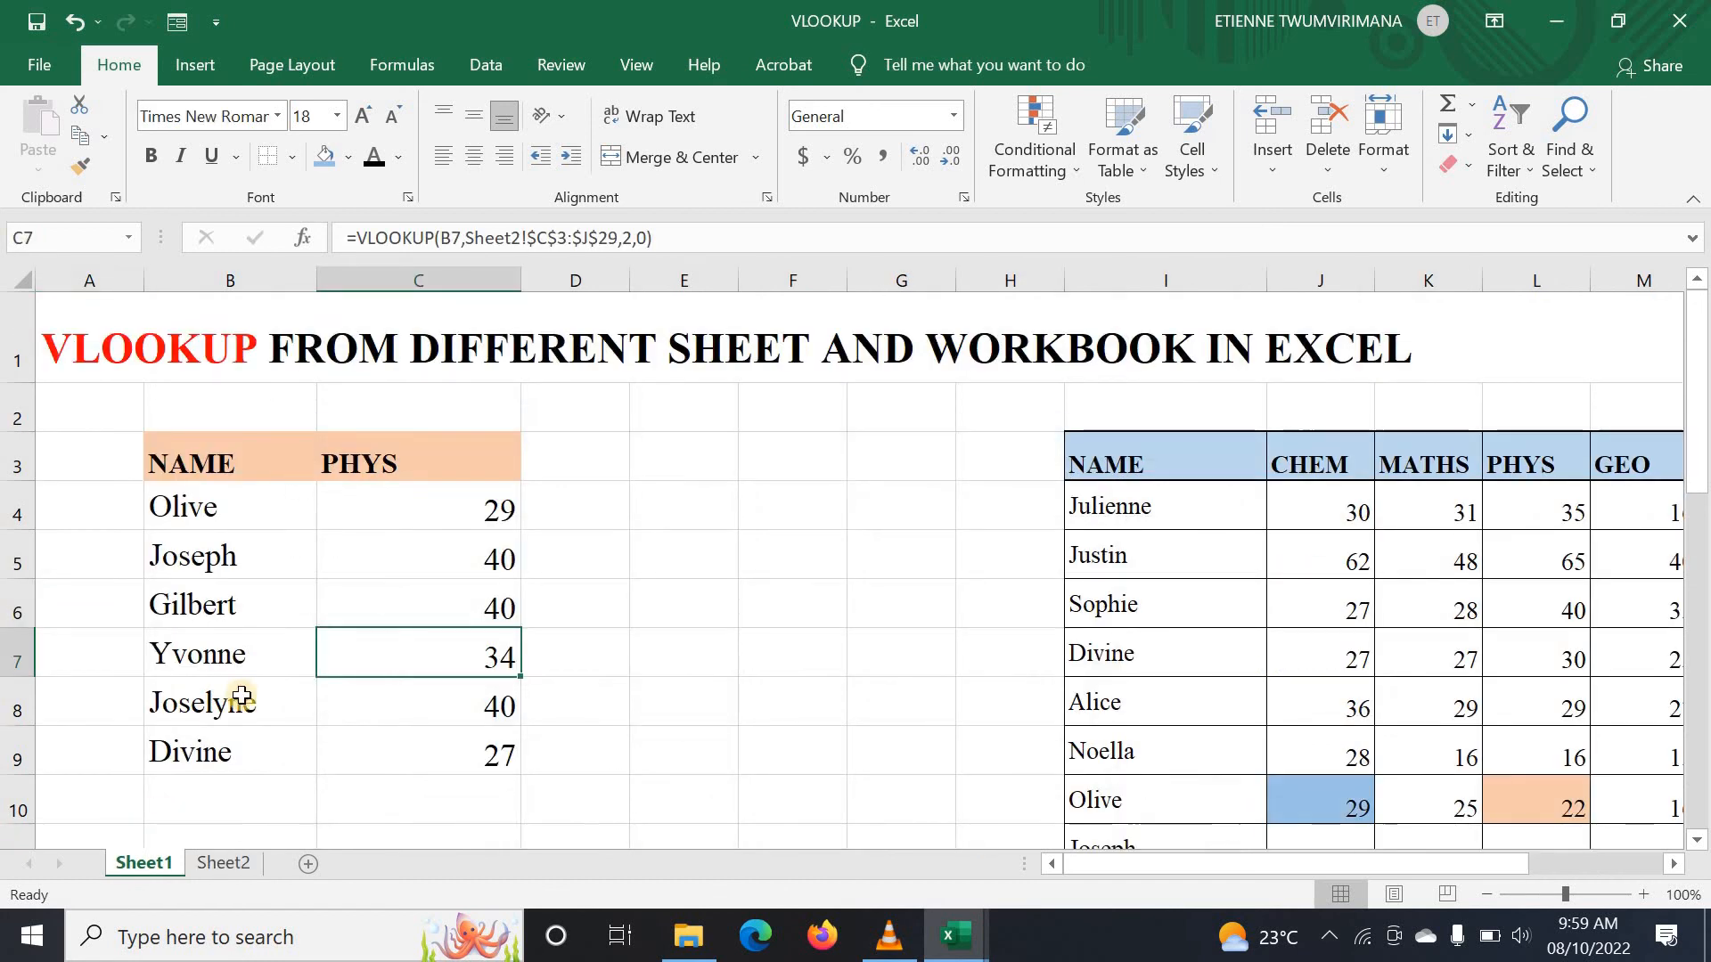
{"action": "left_click", "coordinate": [714, 739]}
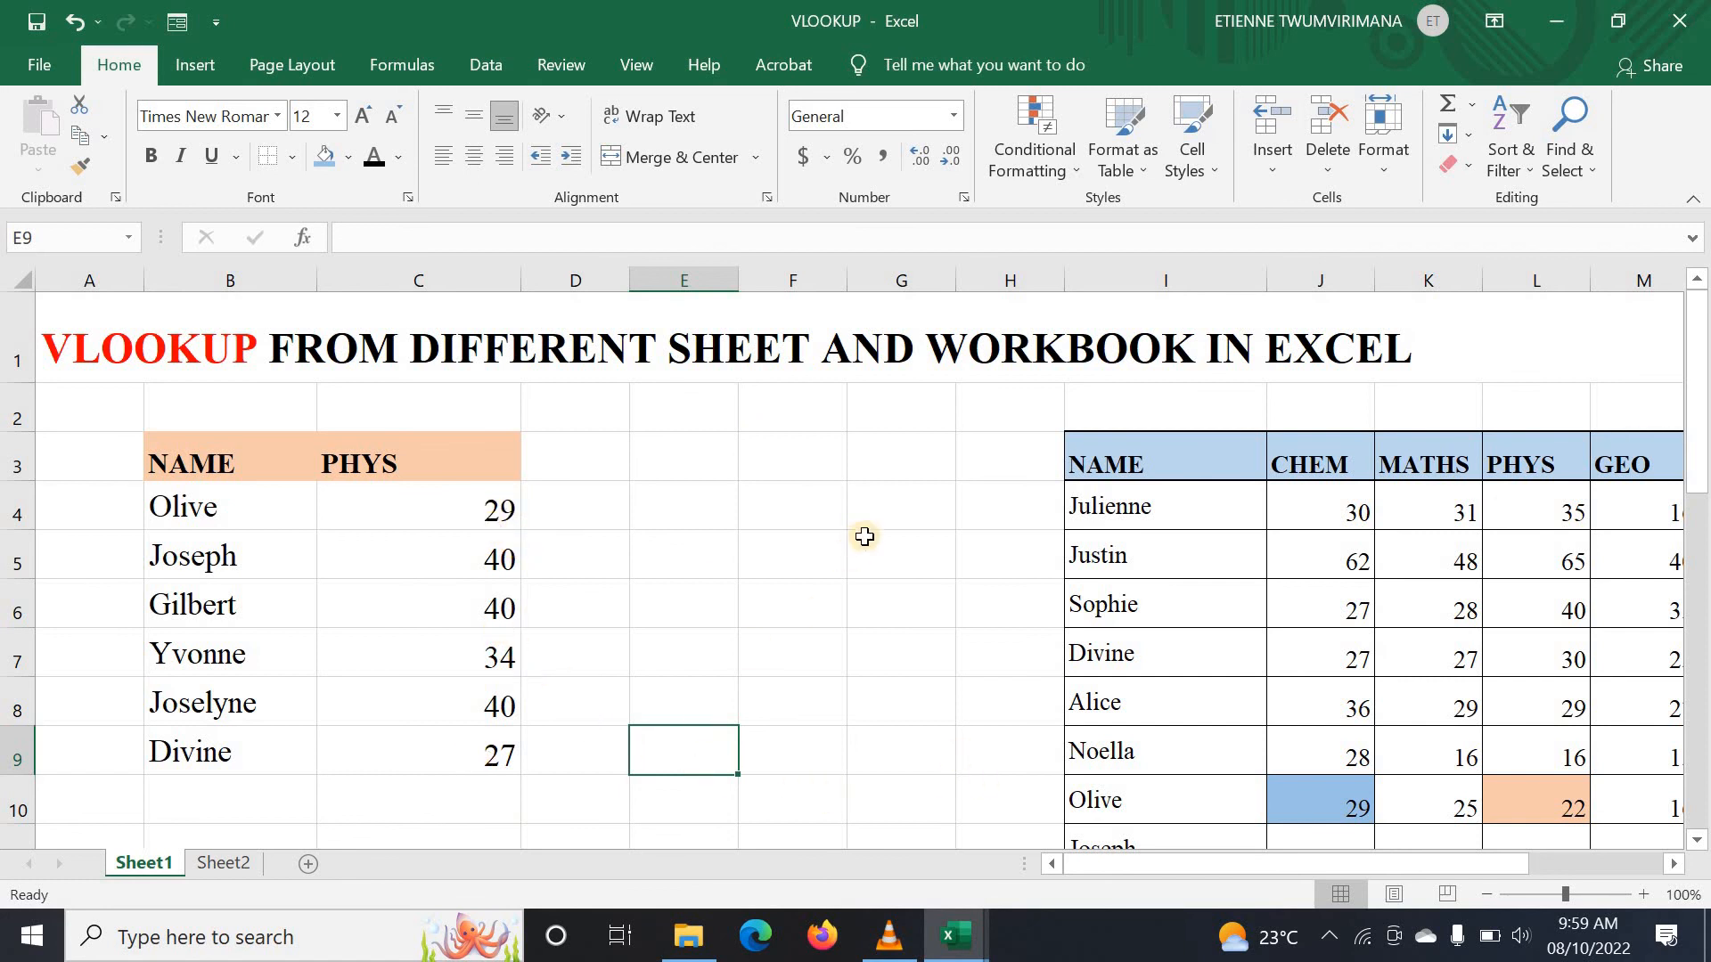
{"action": "left_click", "coordinate": [987, 614]}
{"action": "left_click", "coordinate": [1251, 591]}
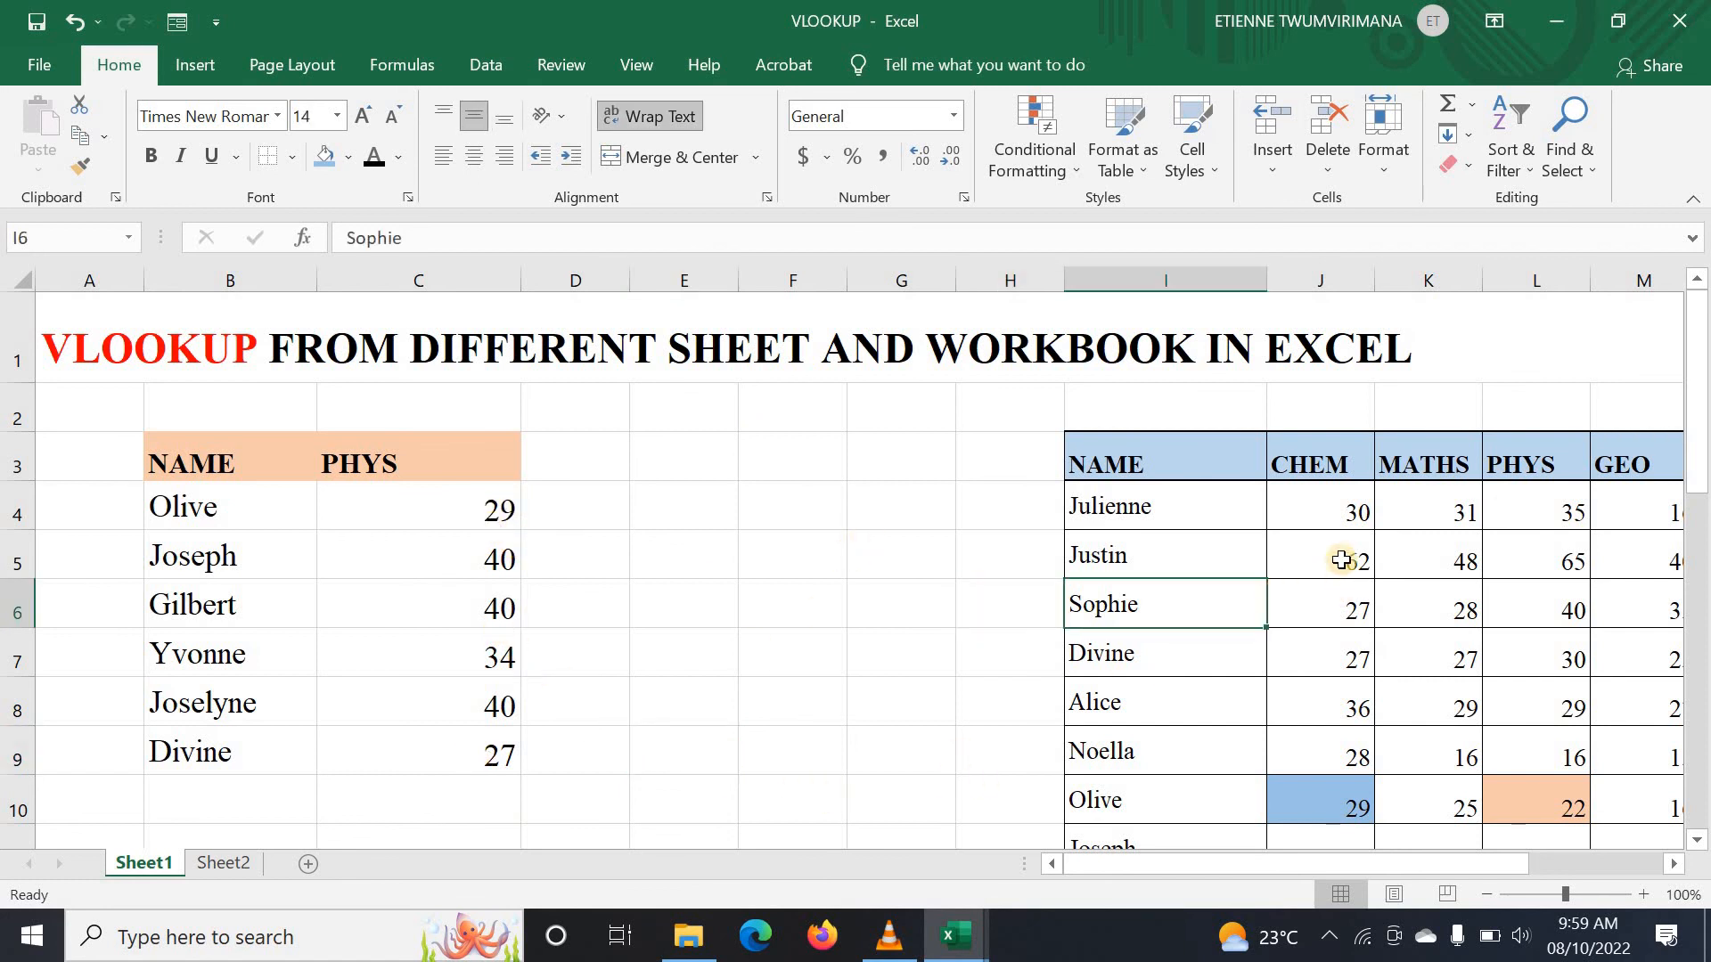
{"action": "scroll", "coordinate": [1272, 584], "scroll_direction": "down", "scroll_amount": 1}
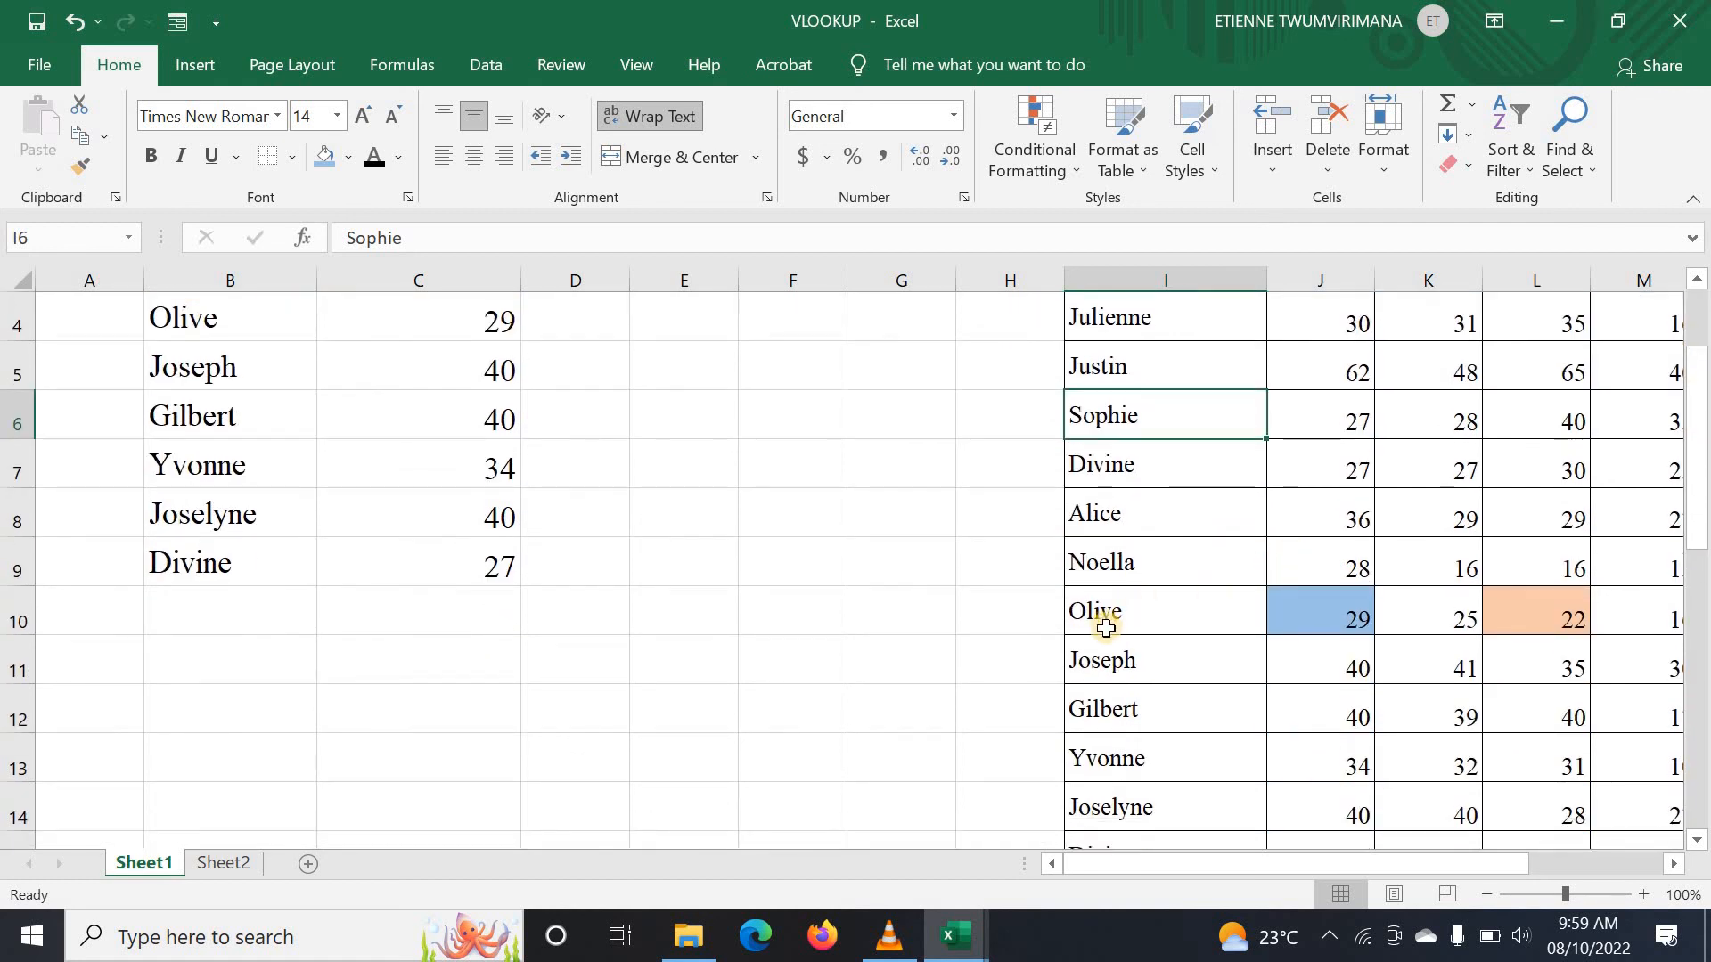
{"action": "left_click", "coordinate": [870, 622]}
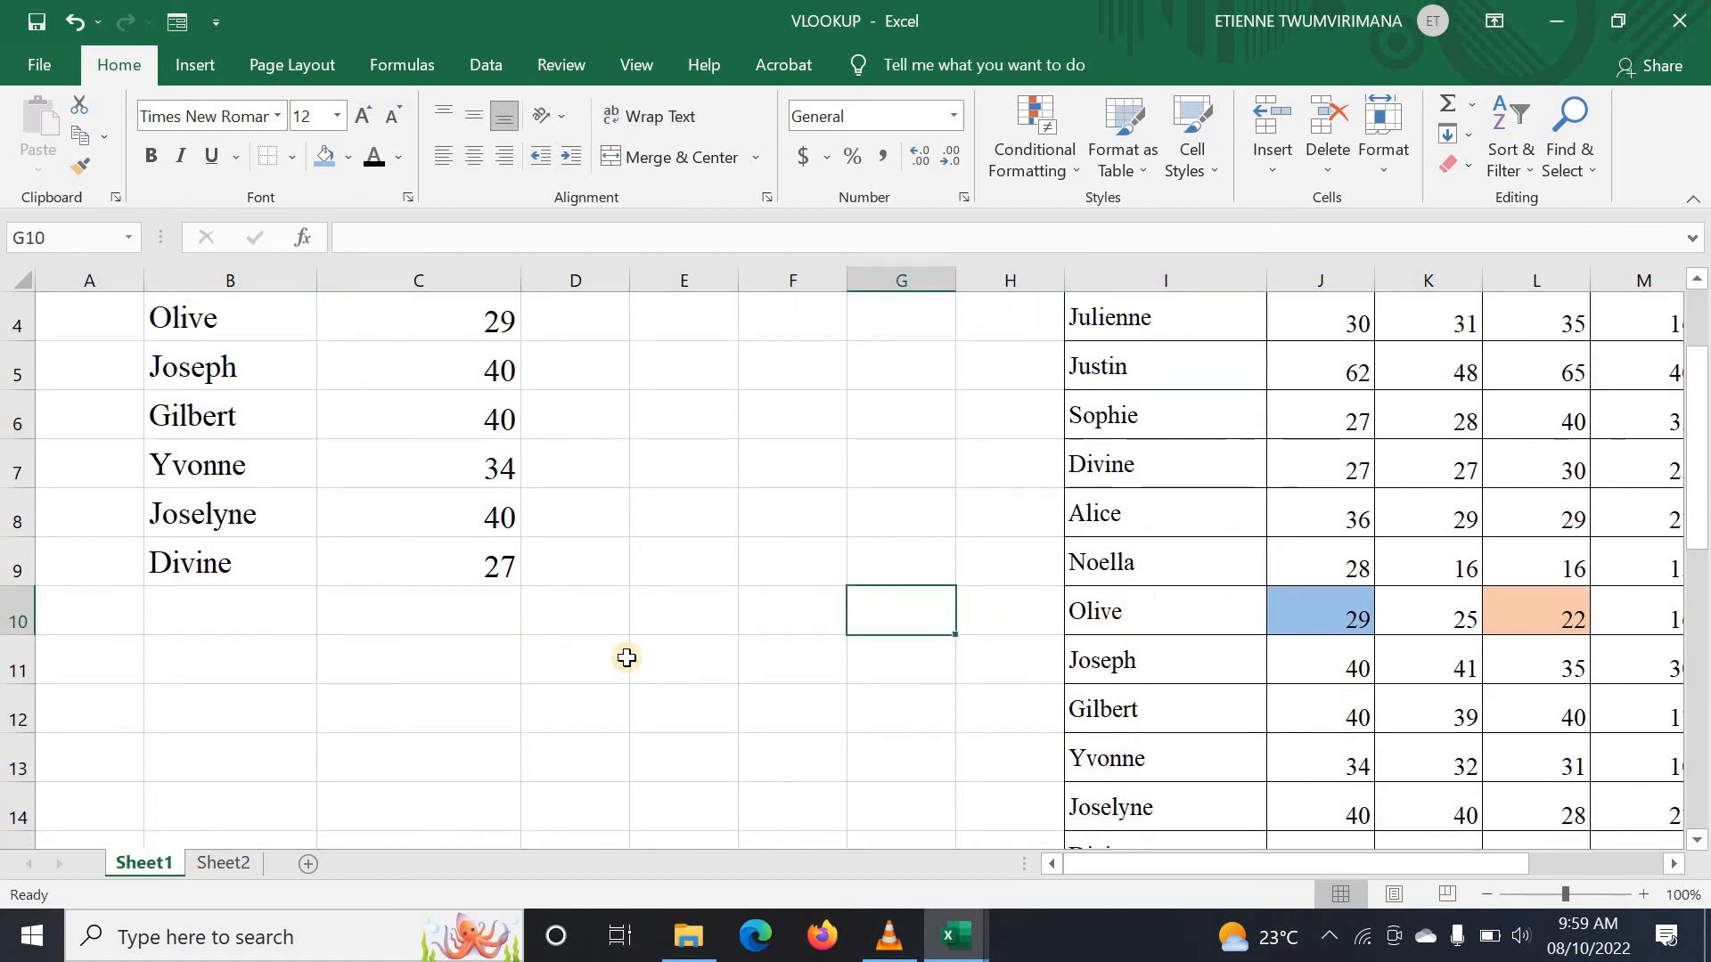
Step: Clear the contents of the PHYS results in C4:C10 on Sheet1
{"action": "scroll", "coordinate": [534, 579], "scroll_direction": "up", "scroll_amount": 1}
{"action": "left_click_drag", "start_coordinate": [420, 504], "coordinate": [508, 802]}
{"action": "left_click", "coordinate": [1461, 165]}
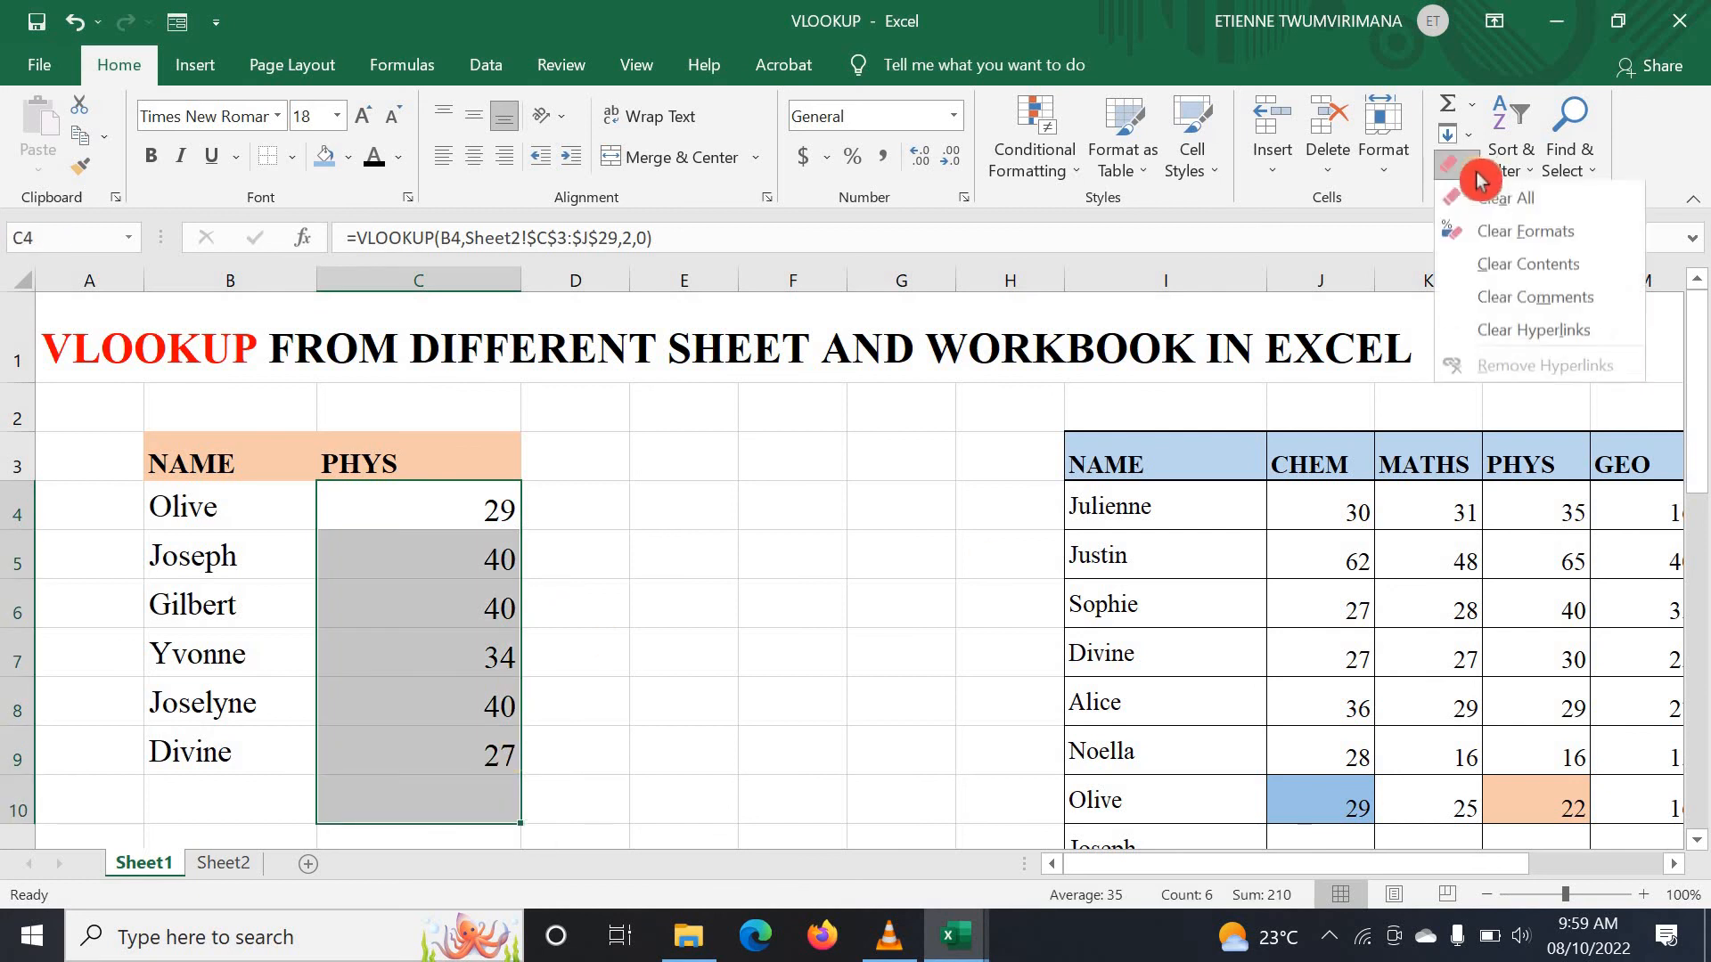
{"action": "left_click", "coordinate": [1525, 279]}
{"action": "left_click", "coordinate": [743, 541]}
{"action": "left_click", "coordinate": [444, 512]}
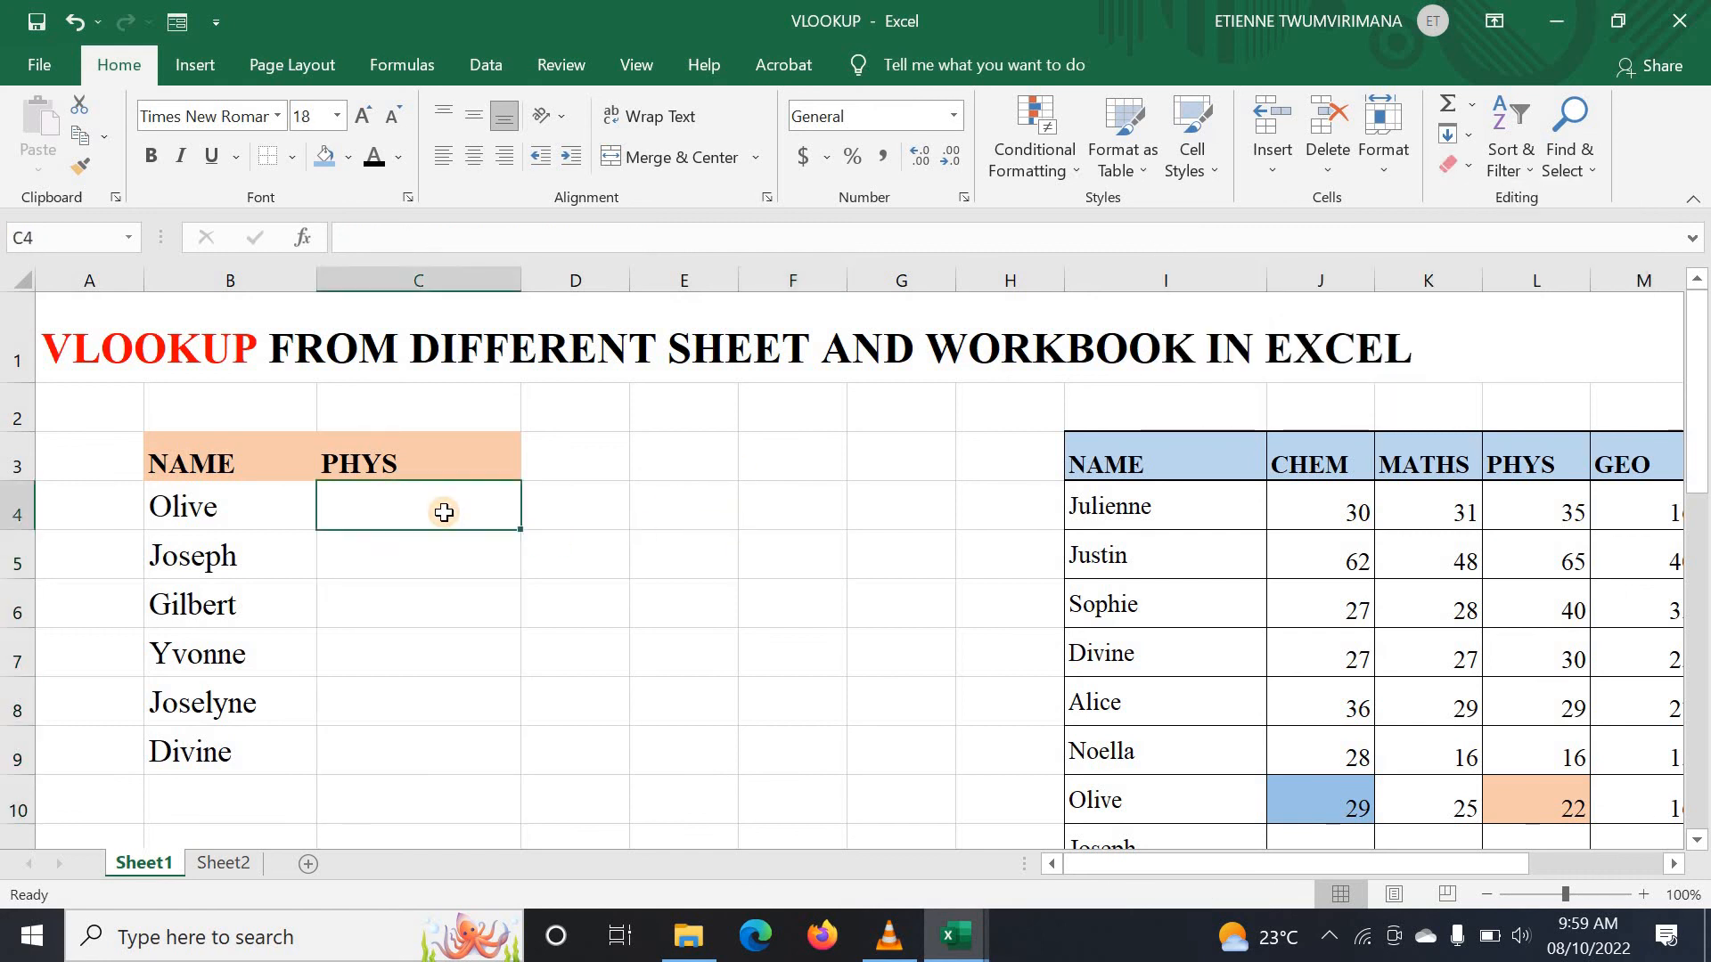
Step: Start a VLOOKUP formula in C6 with the name in B6 as the lookup value
{"action": "left_click", "coordinate": [450, 604]}
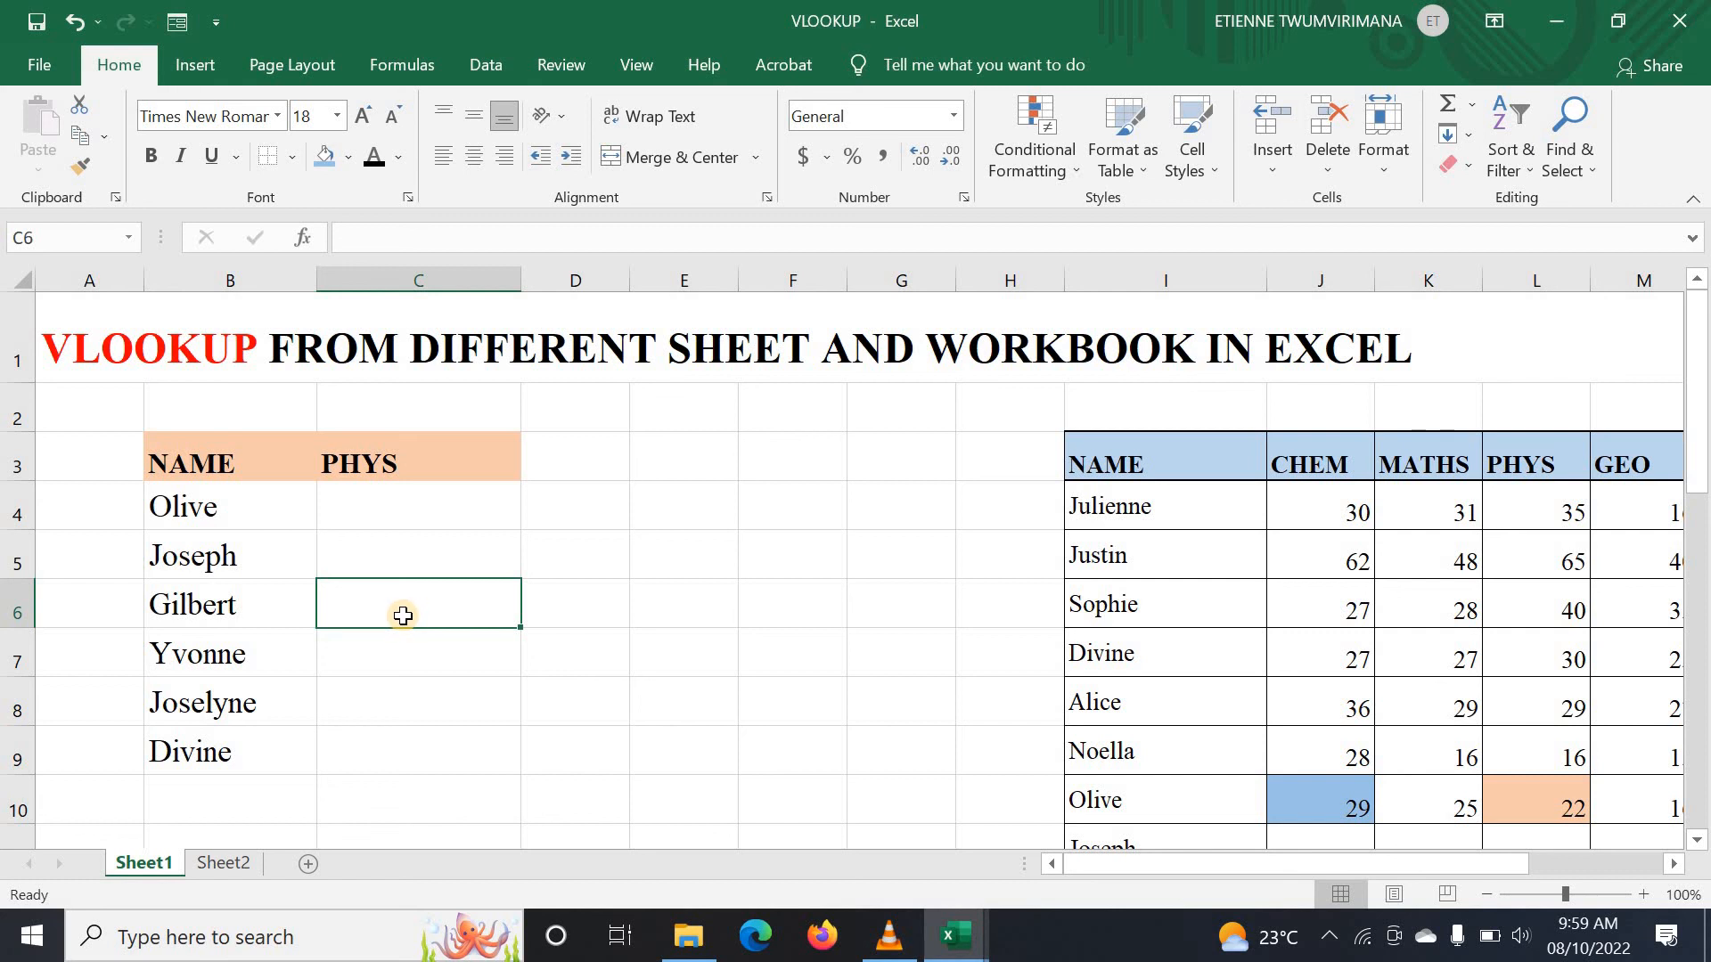
{"action": "type", "text": "="}
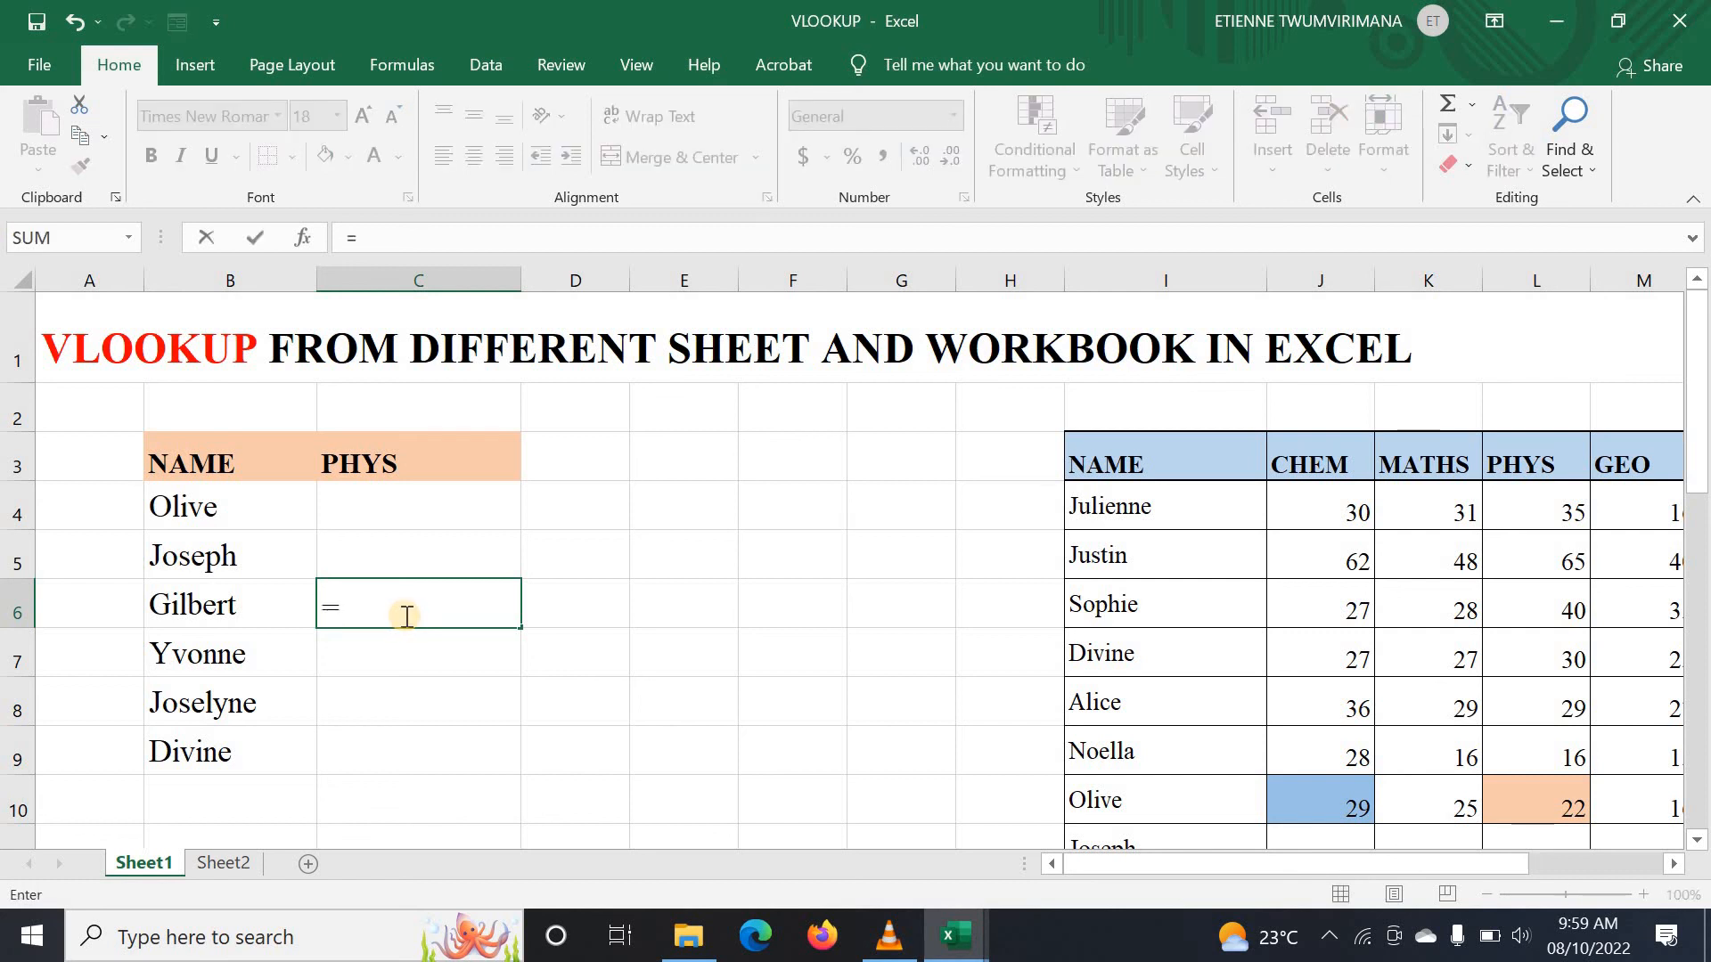
{"action": "type", "text": "vl"}
{"action": "left_click", "coordinate": [401, 645]}
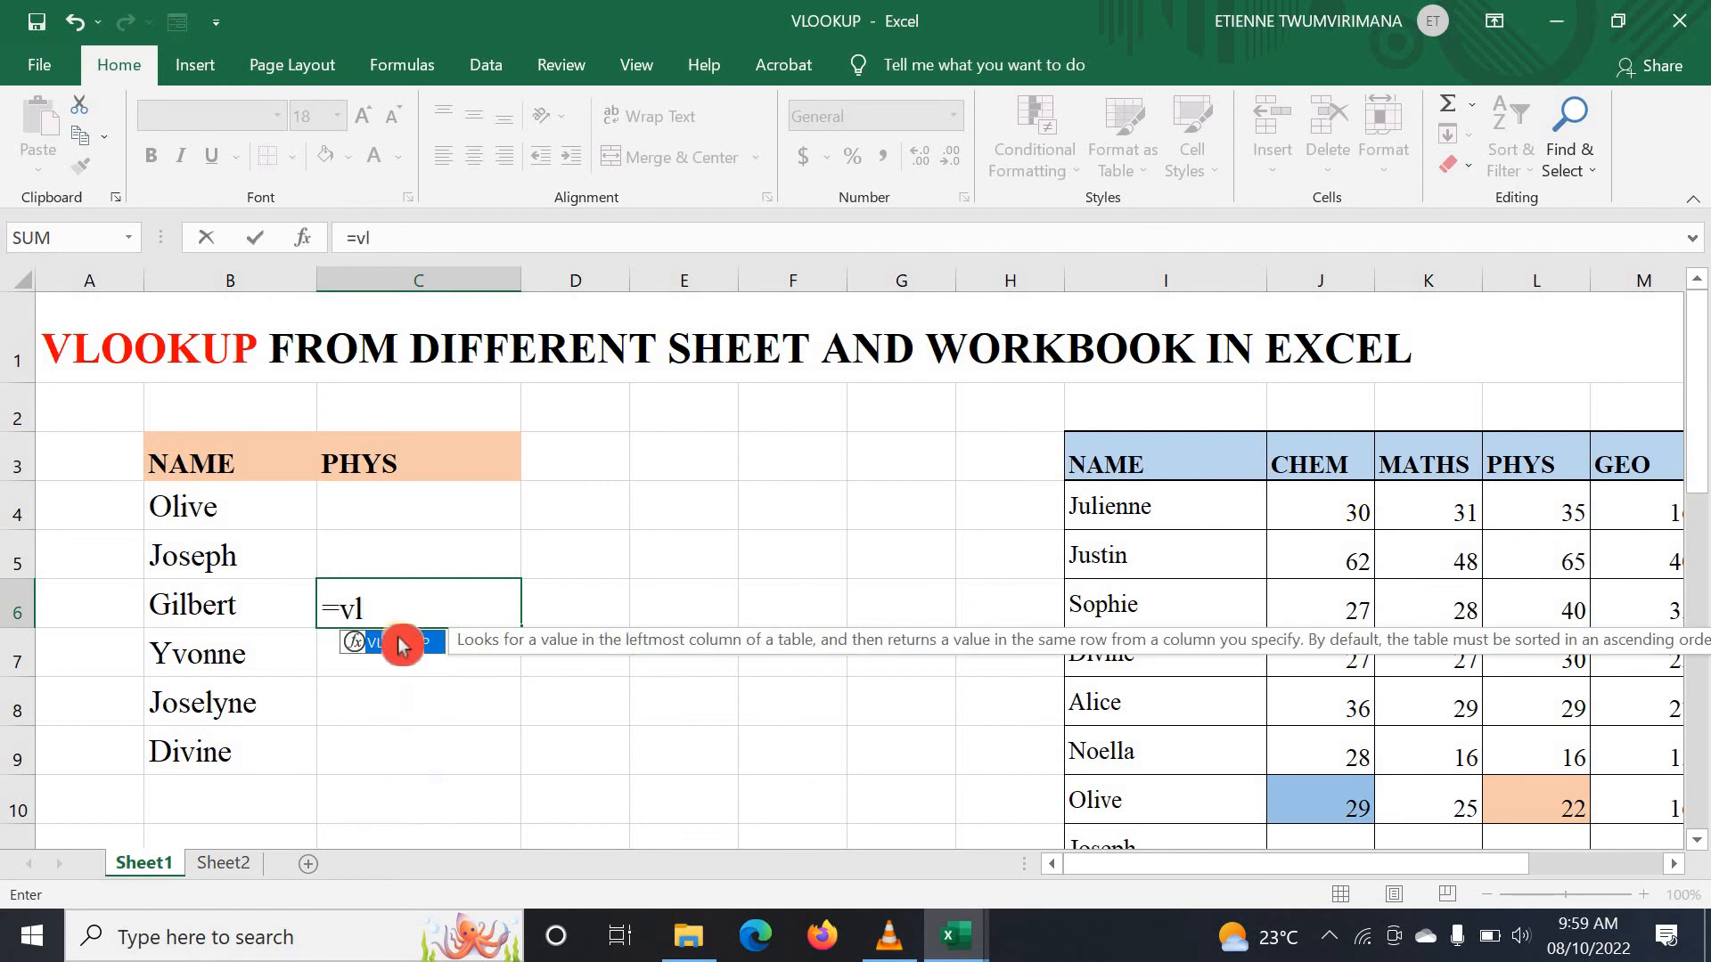
{"action": "left_click", "coordinate": [401, 645]}
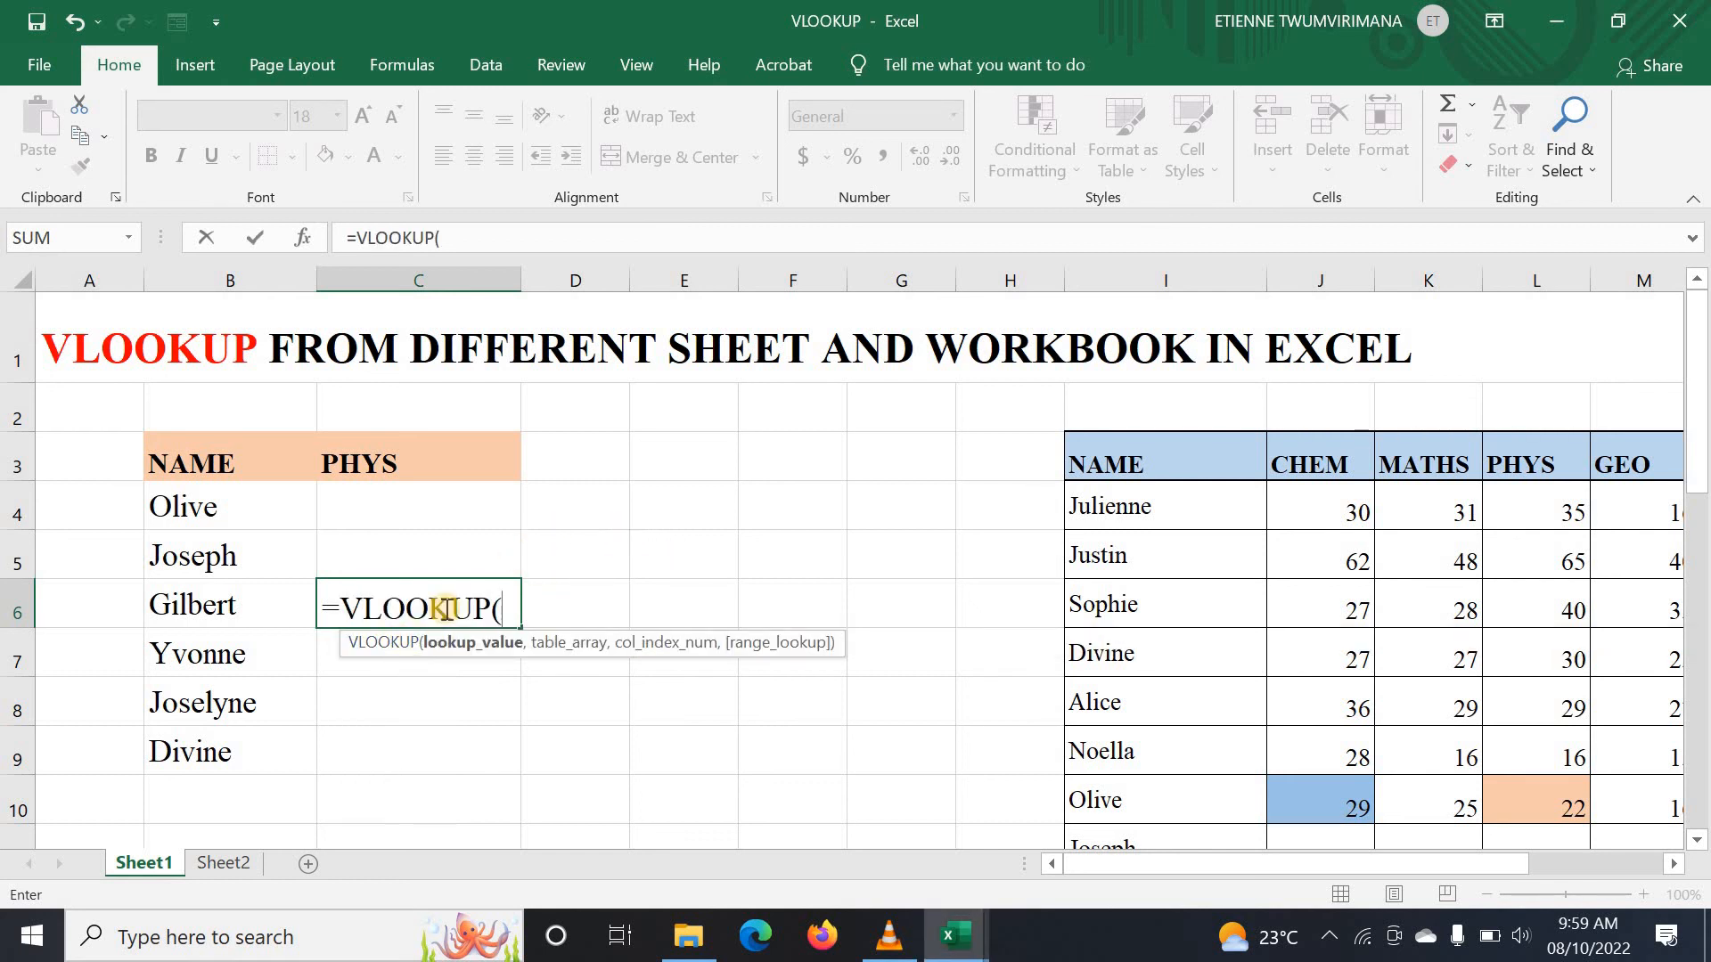
{"action": "left_click", "coordinate": [210, 589]}
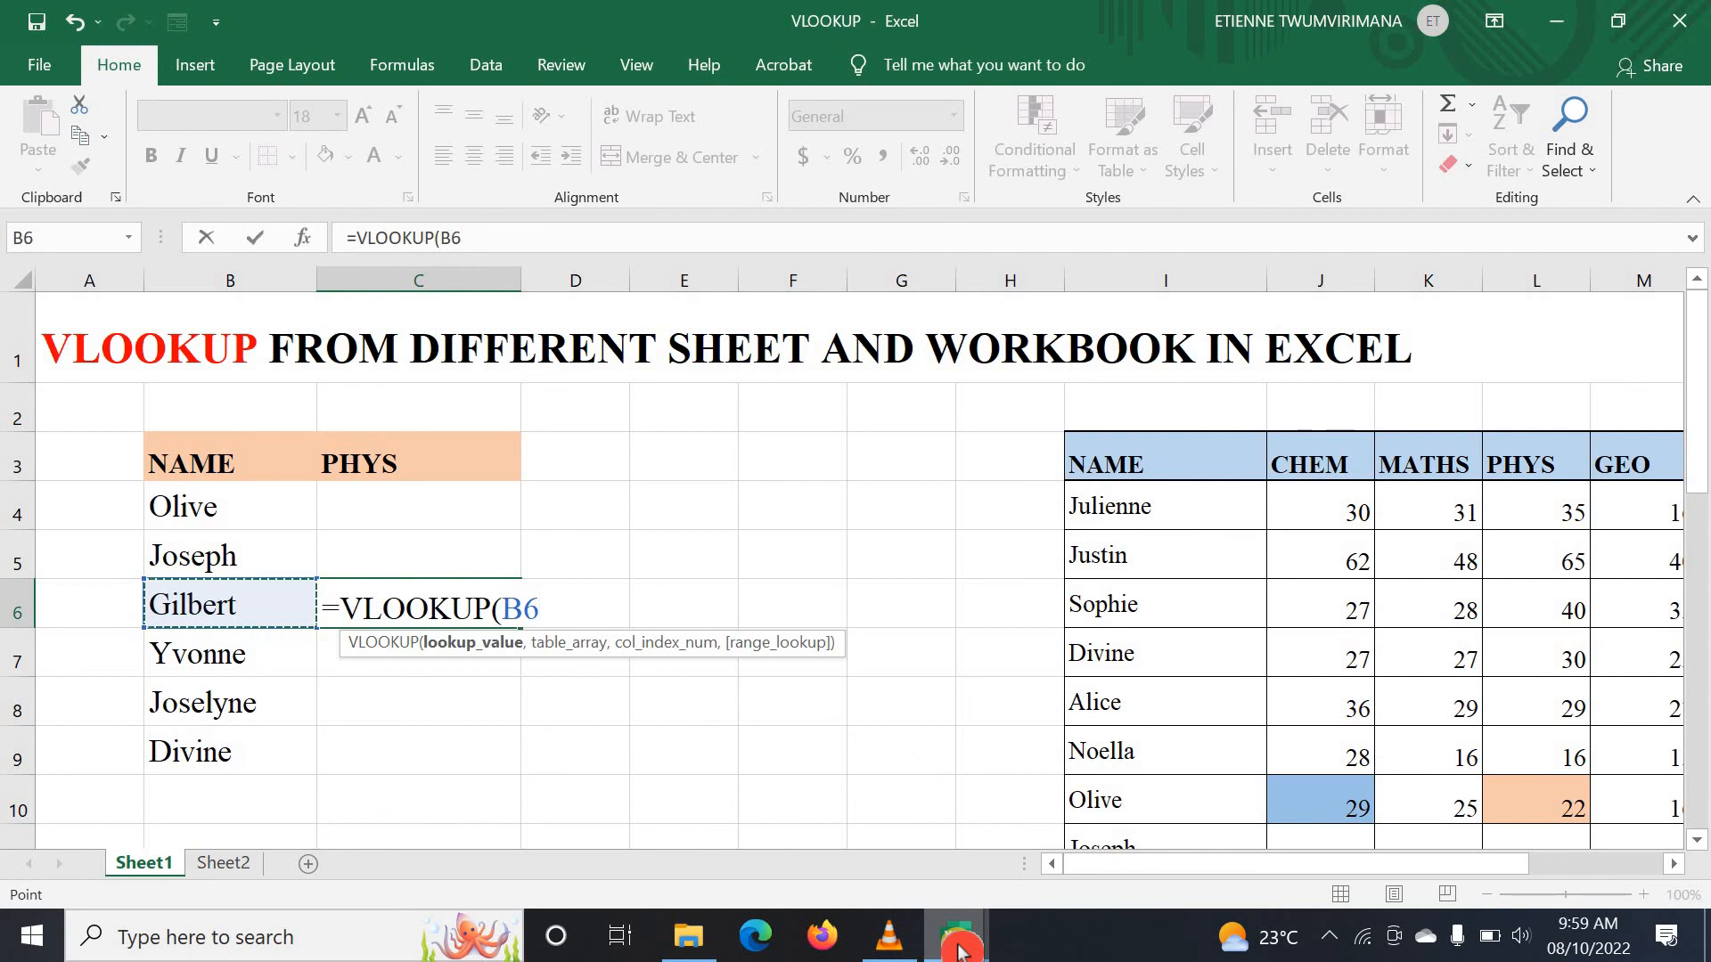
Step: Add the marks table $B$4:$I$30 on Sheet1 of the Template 7 workbook as the formula's table array
{"action": "mouse_move", "coordinate": [955, 935]}
{"action": "mouse_move", "coordinate": [1054, 875]}
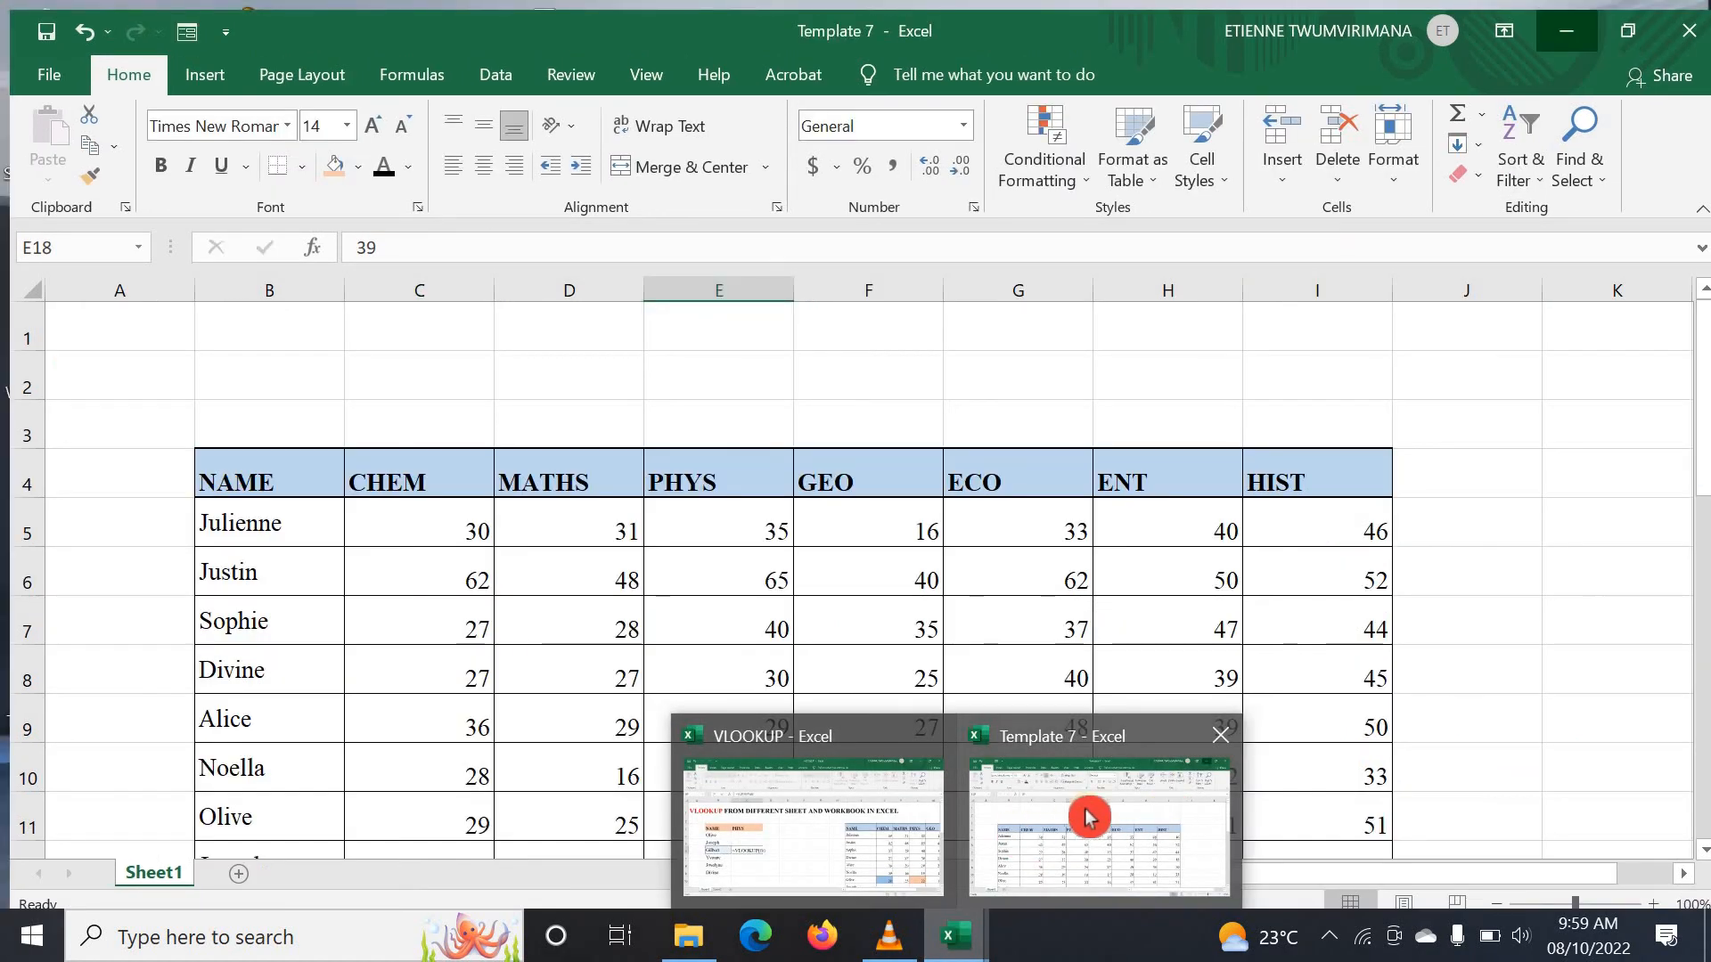
{"action": "left_click", "coordinate": [1060, 812]}
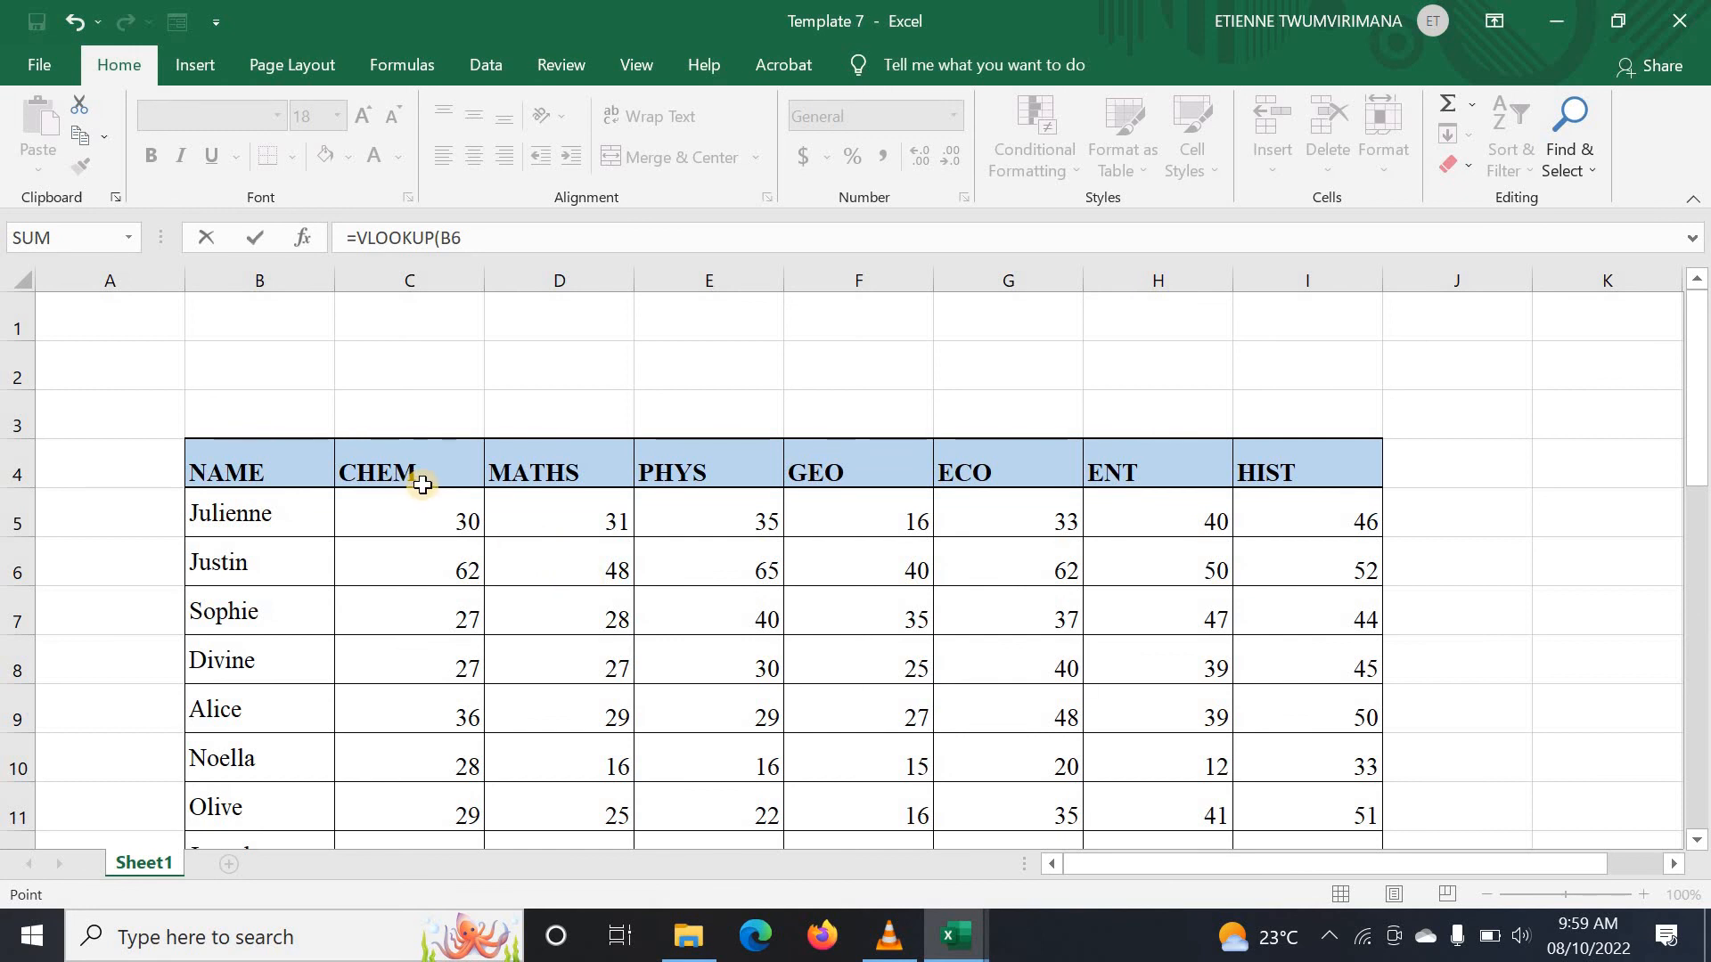
{"action": "scroll", "coordinate": [422, 484], "scroll_direction": "down", "scroll_amount": 1}
{"action": "left_click", "coordinate": [467, 238]}
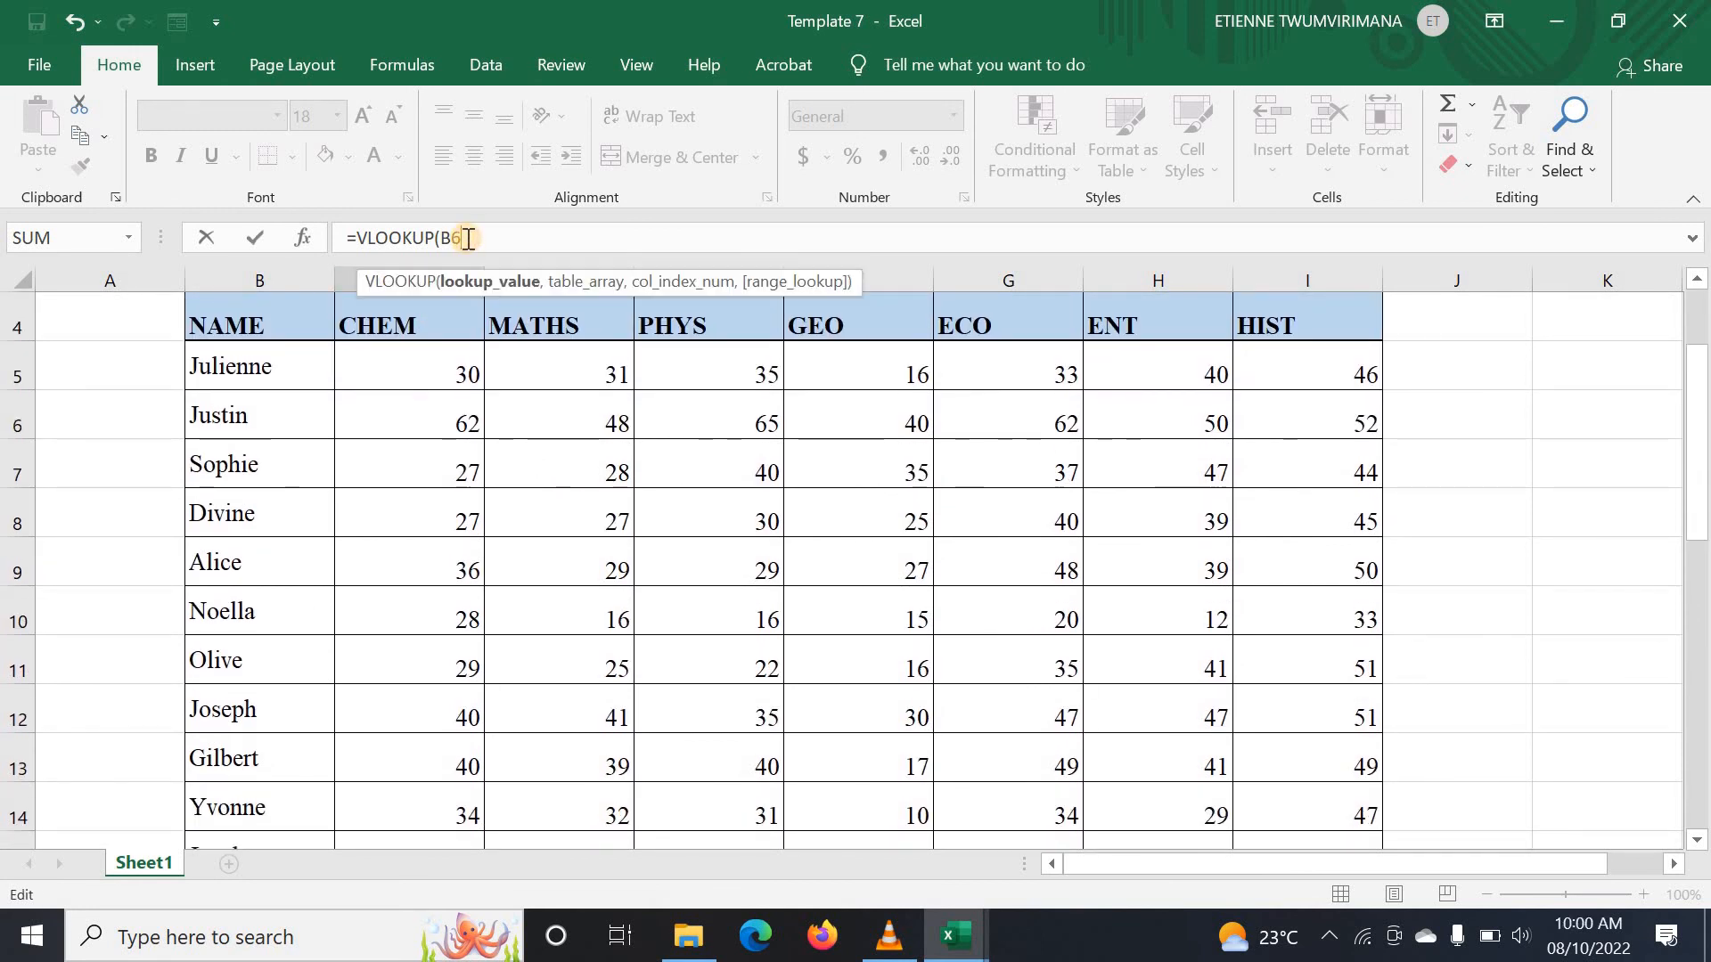
{"action": "type", "text": ","}
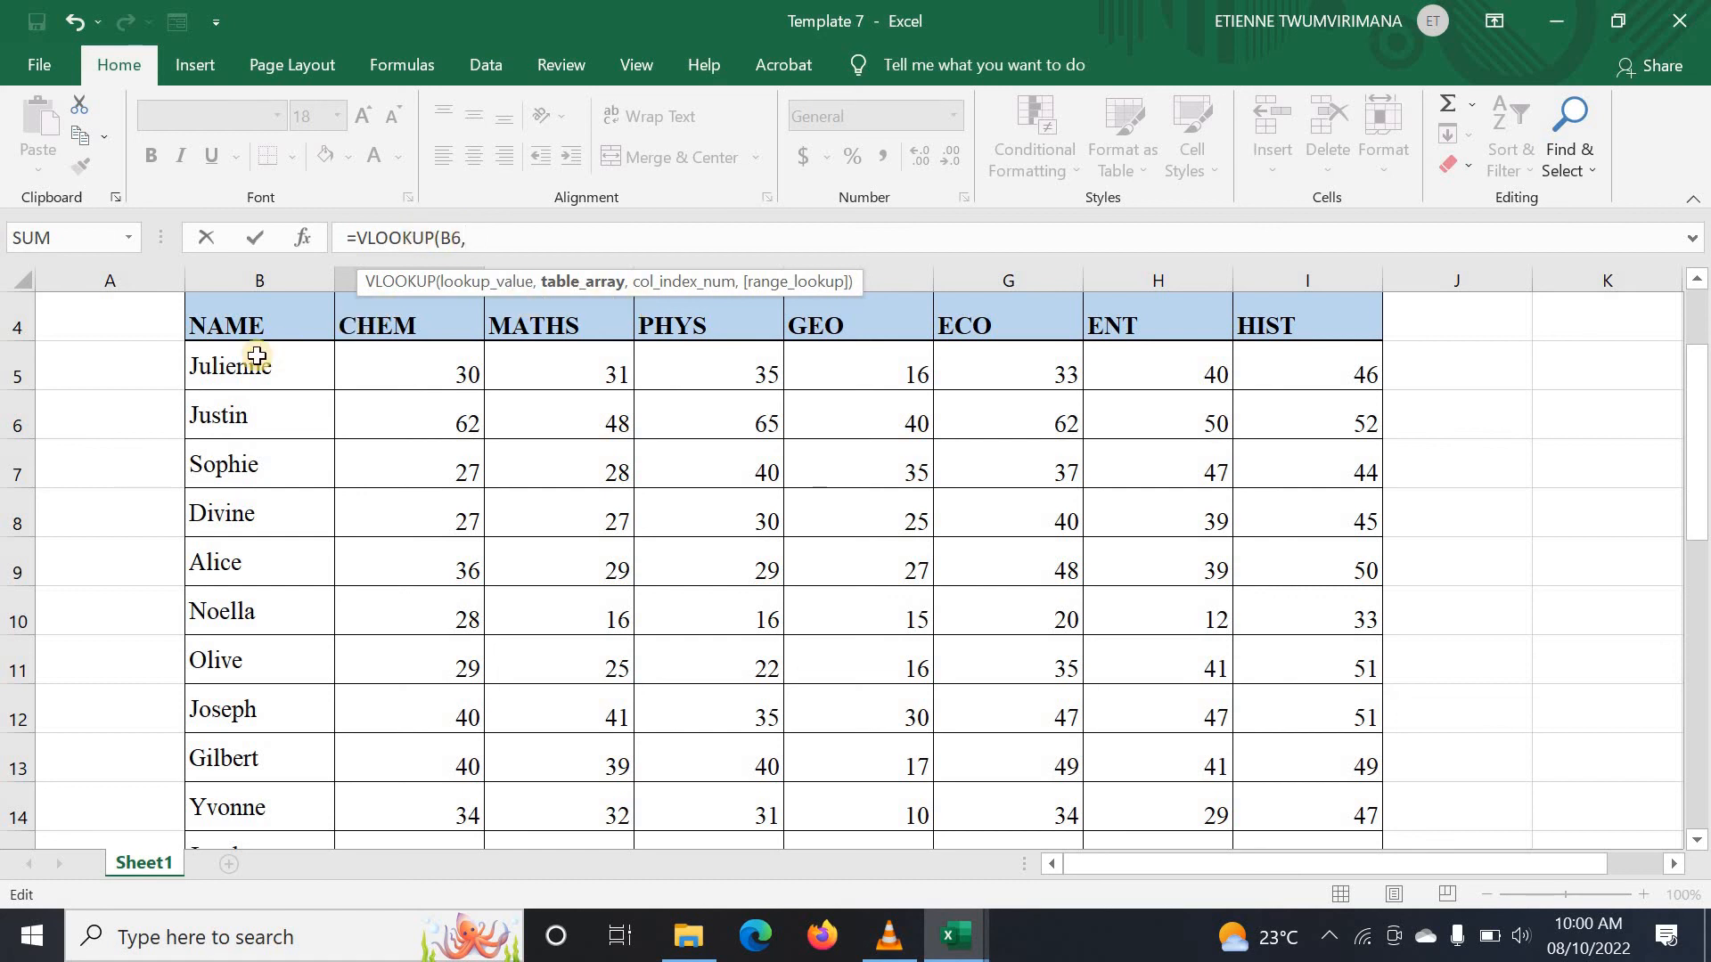
{"action": "scroll", "coordinate": [236, 401], "scroll_direction": "up", "scroll_amount": 1}
{"action": "left_click_drag", "start_coordinate": [186, 454], "coordinate": [1303, 764]}
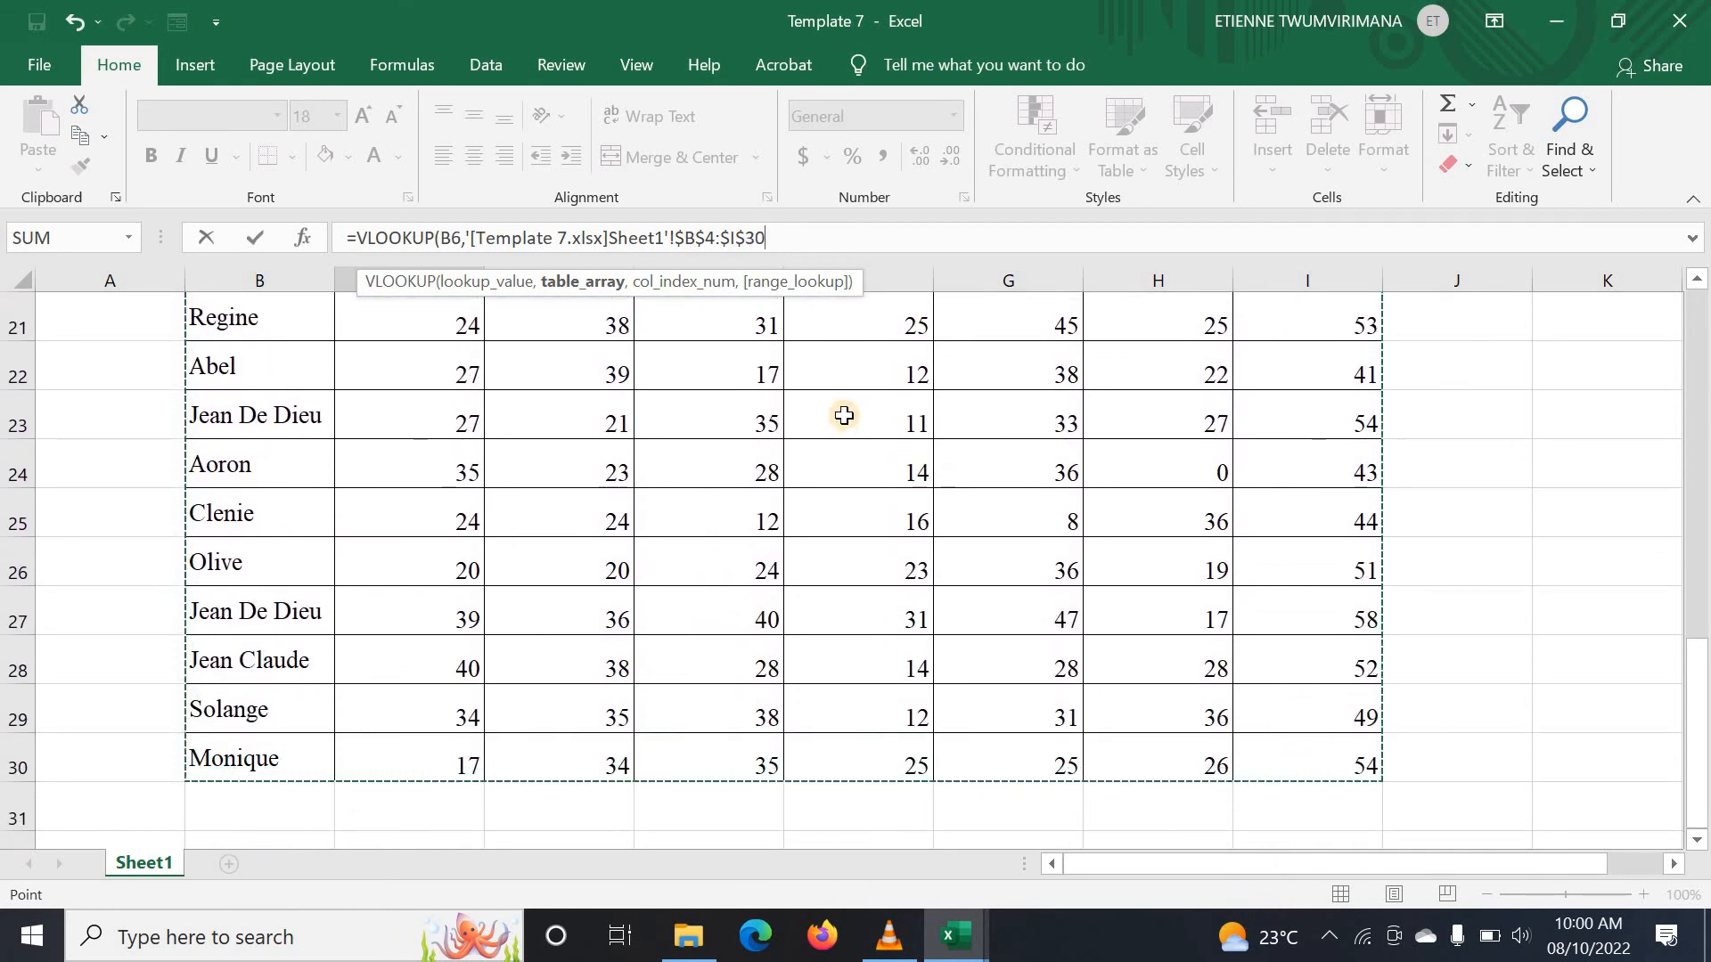
{"action": "scroll", "coordinate": [841, 413], "scroll_direction": "up", "scroll_amount": 7}
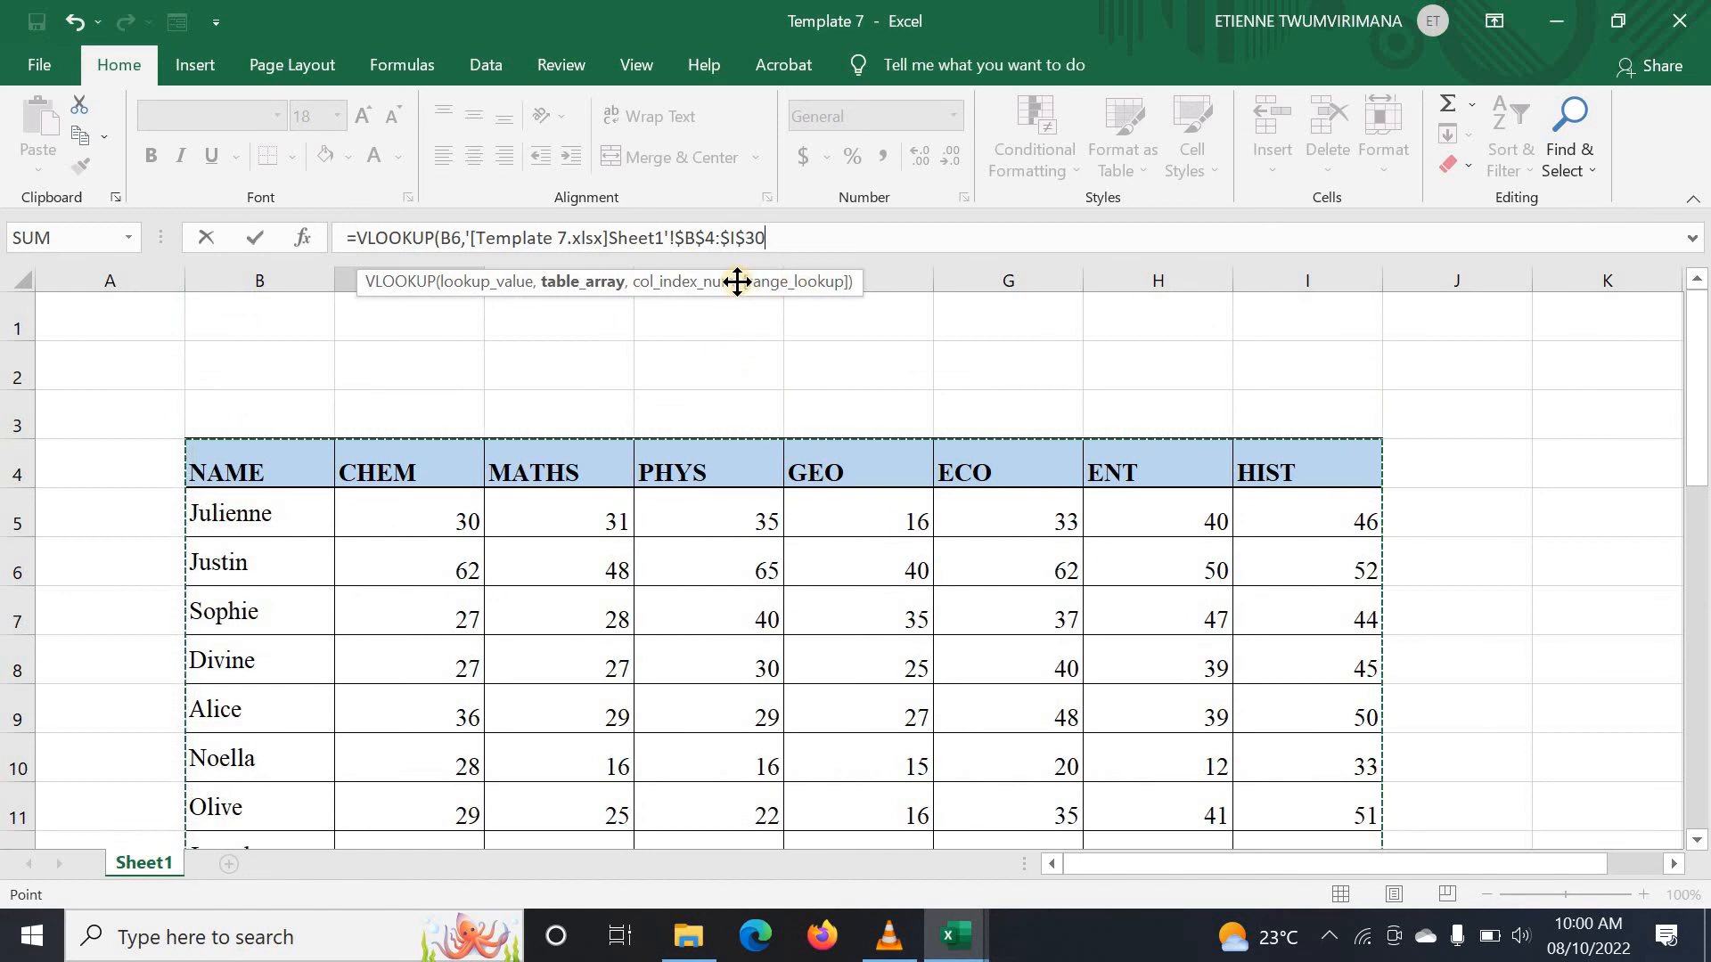
Step: Complete C6's VLOOKUP with column index 4 and exact match 0, and review the entered formula
{"action": "type", "text": ",4"}
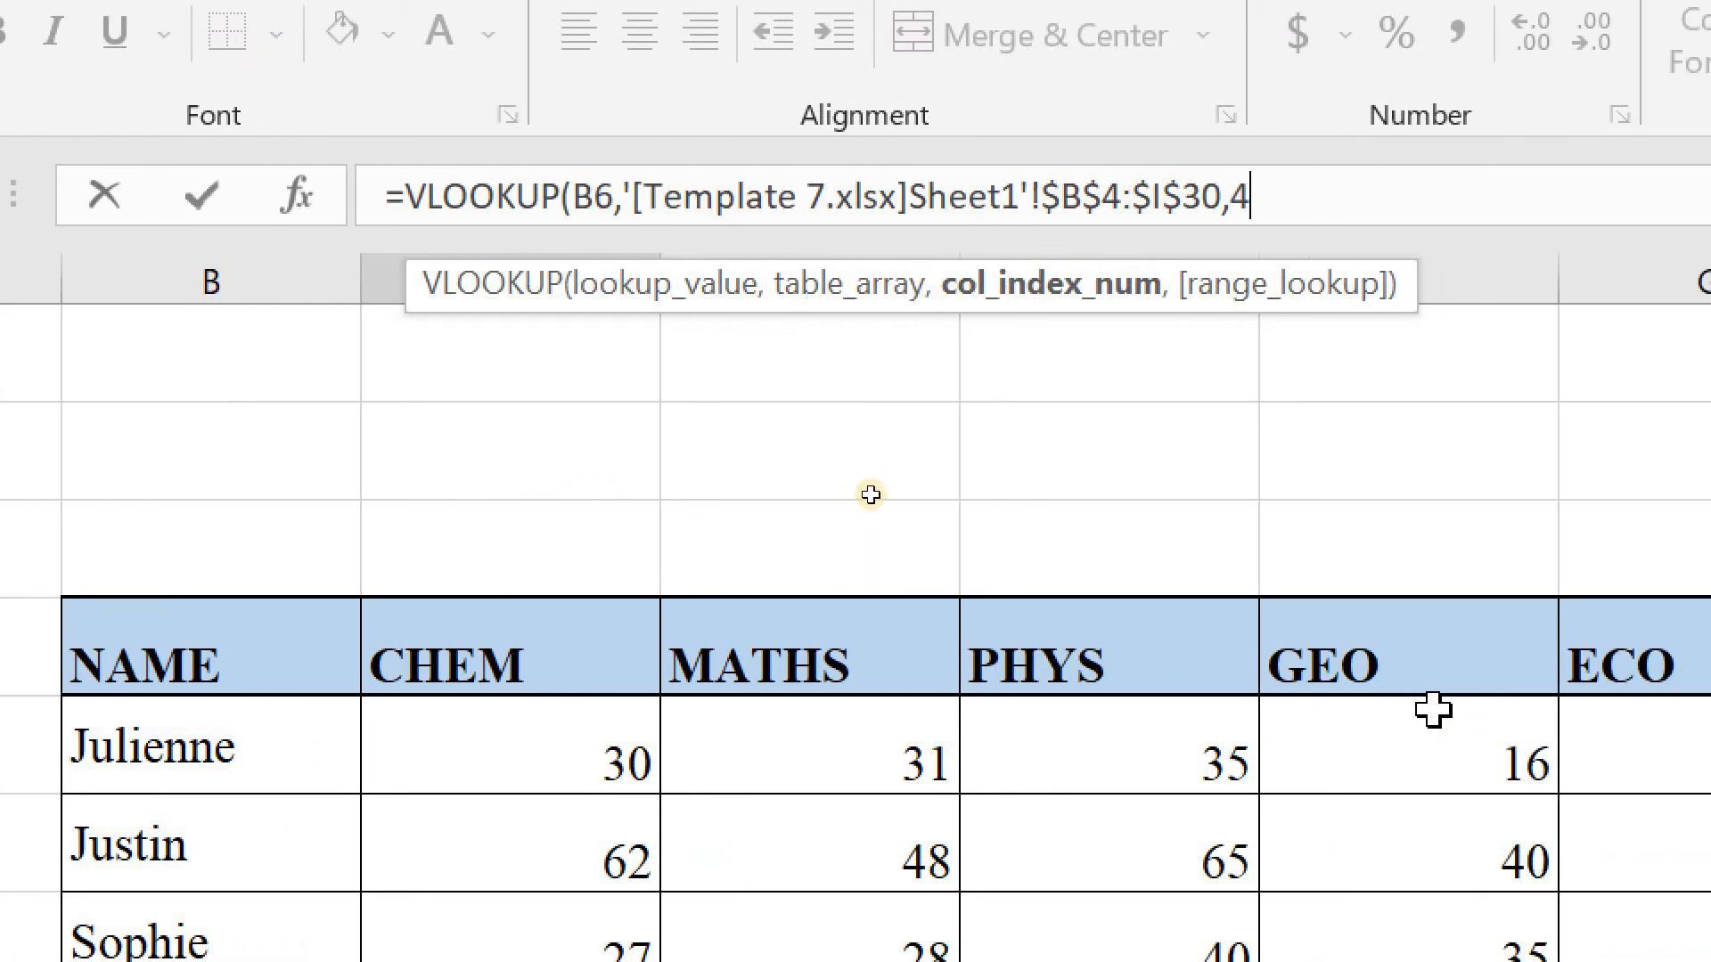
{"action": "type", "text": ","}
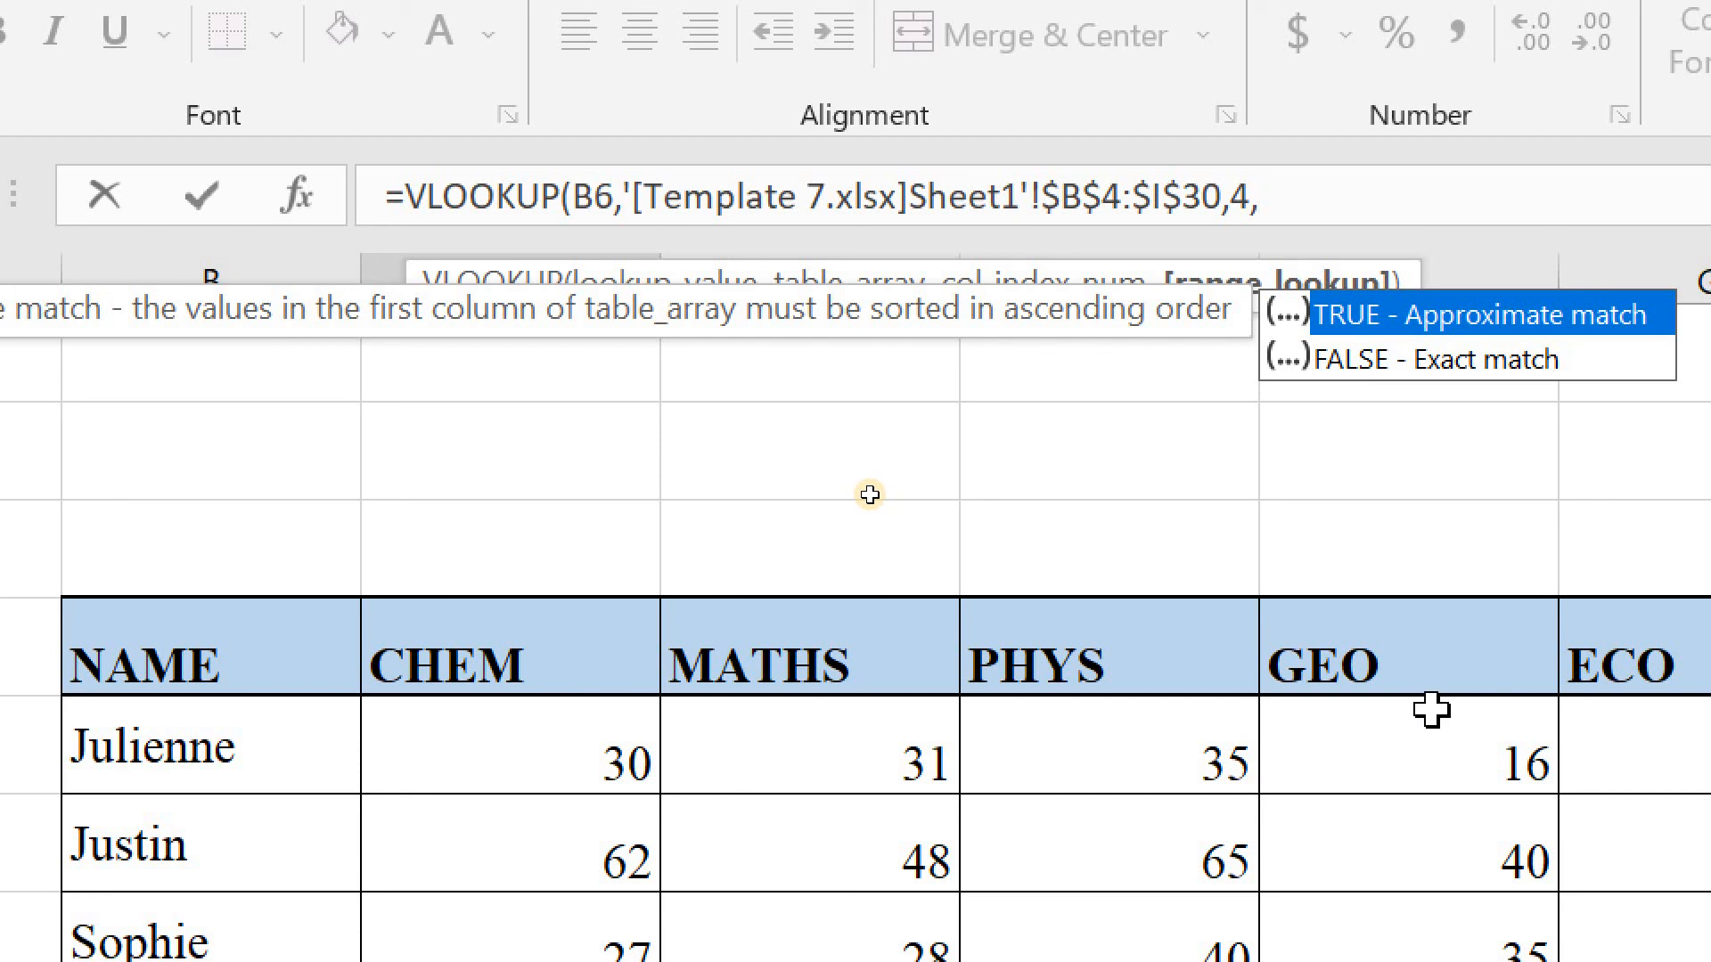
{"action": "type", "text": "0)"}
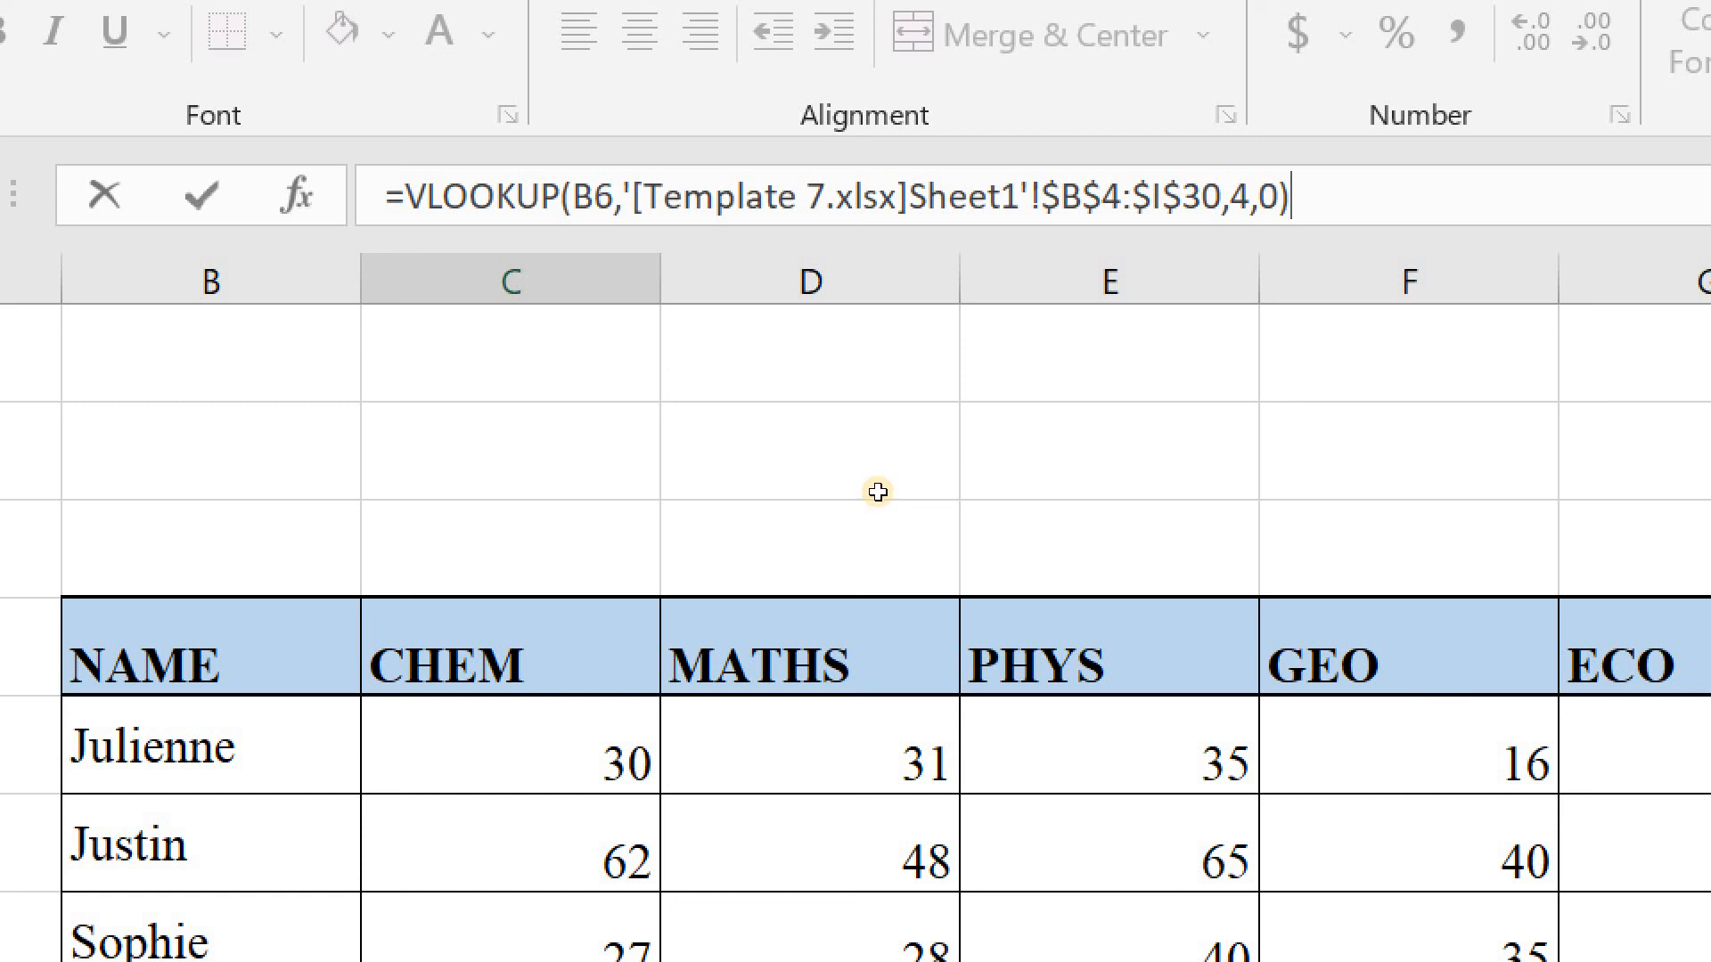
{"action": "key", "text": "Return"}
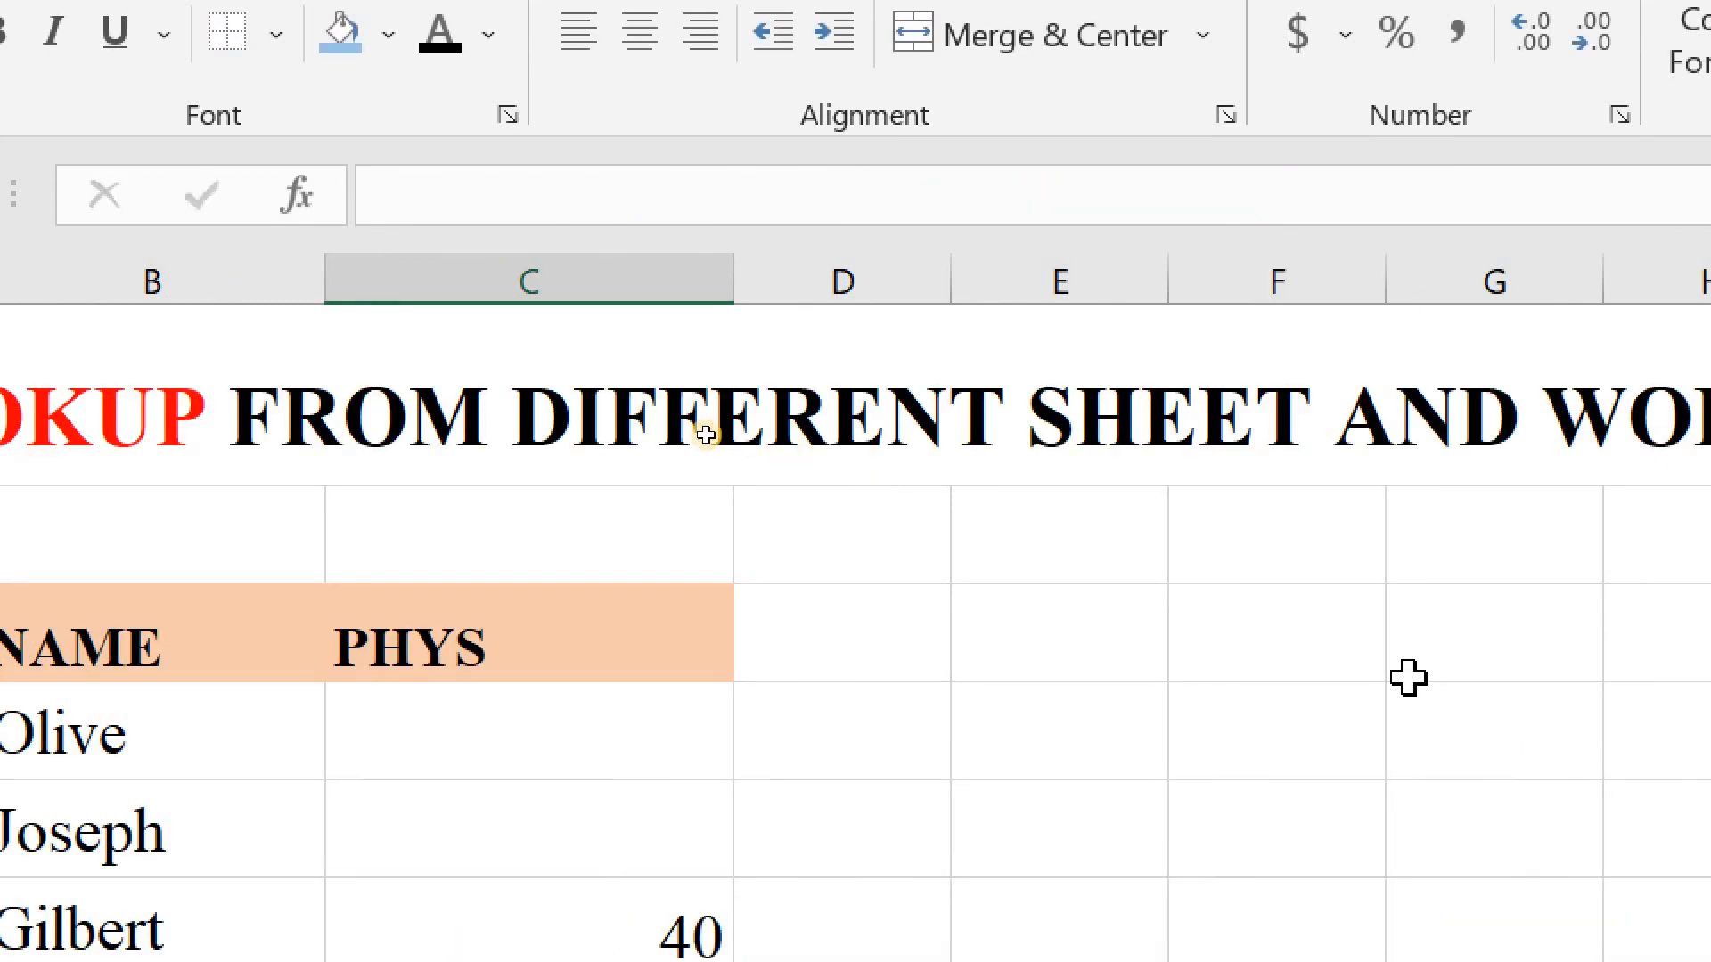
{"action": "scroll", "coordinate": [472, 836], "scroll_direction": "down", "scroll_amount": 1}
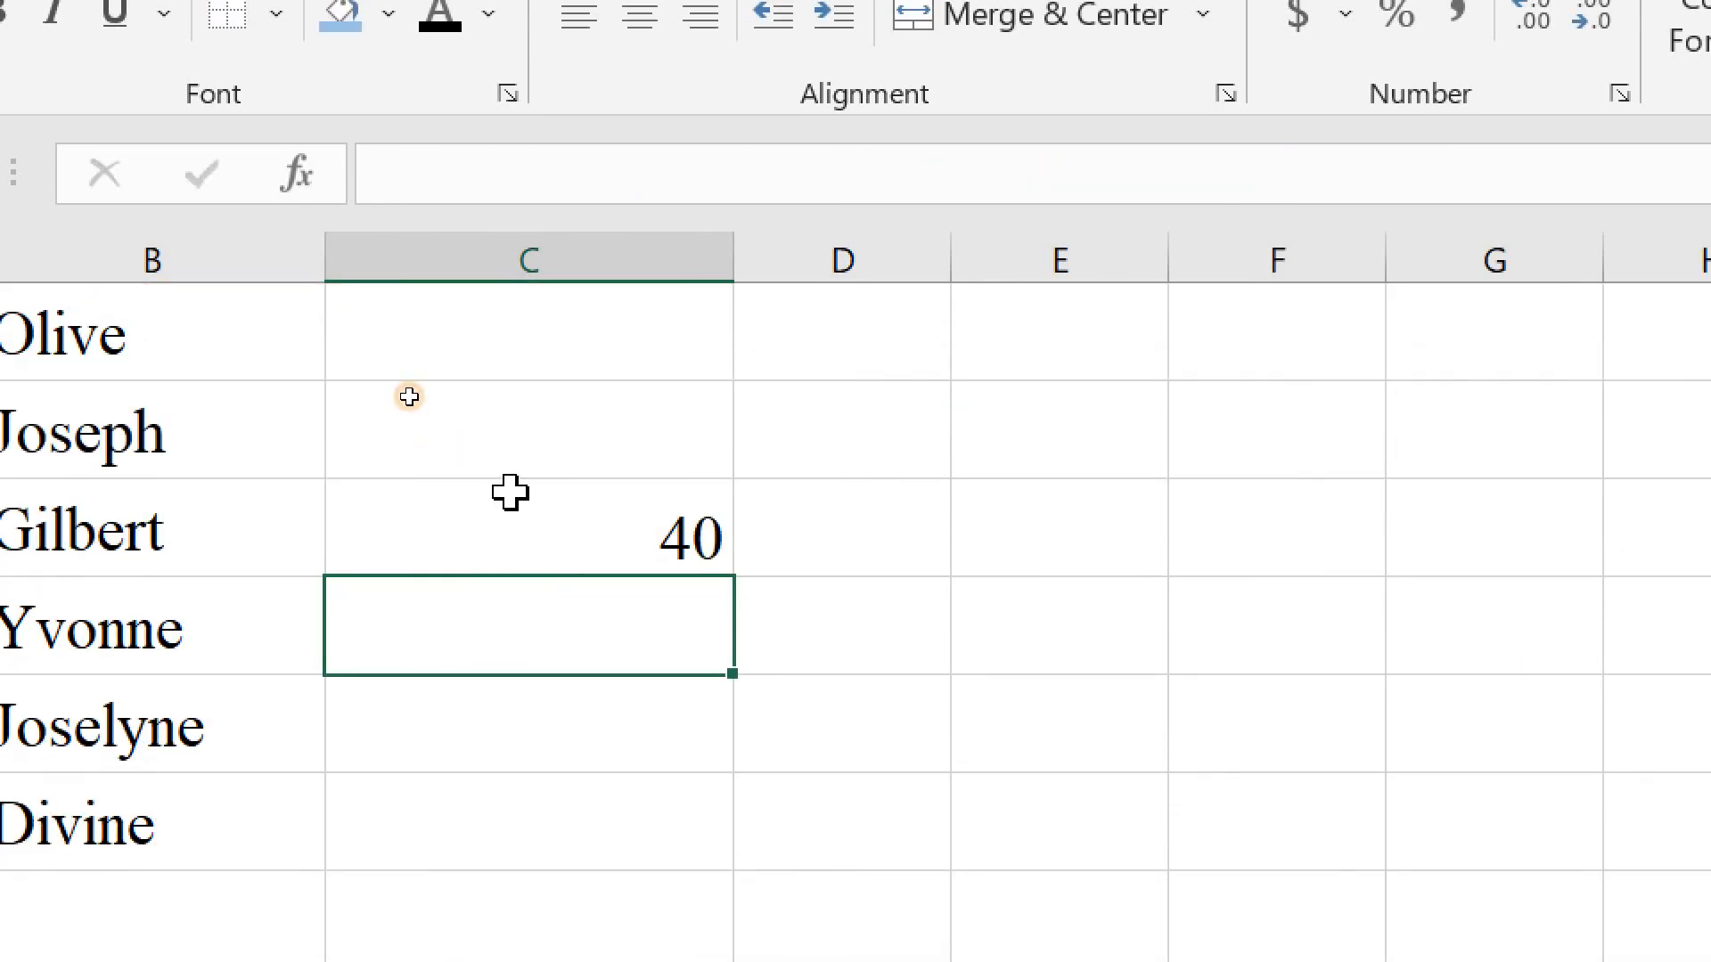
{"action": "left_click", "coordinate": [503, 521]}
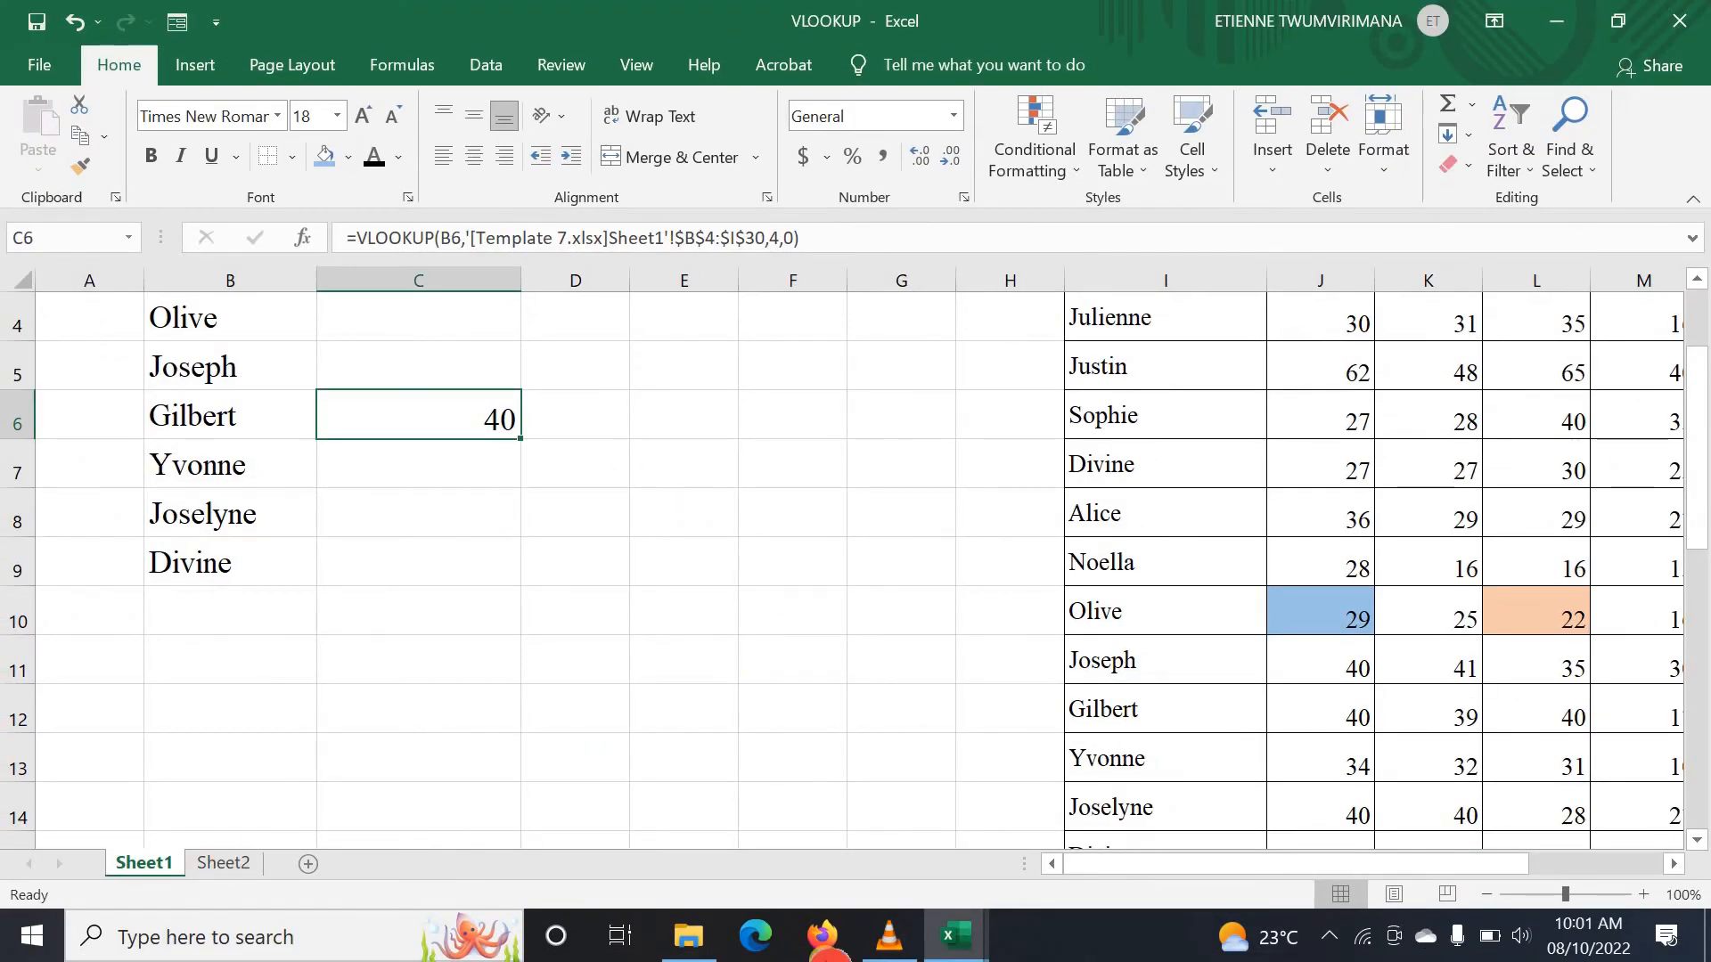
Step: Switch to the Template 7 workbook and set the PHYS mark in E13 on Sheet1 to 50
{"action": "left_click", "coordinate": [955, 936]}
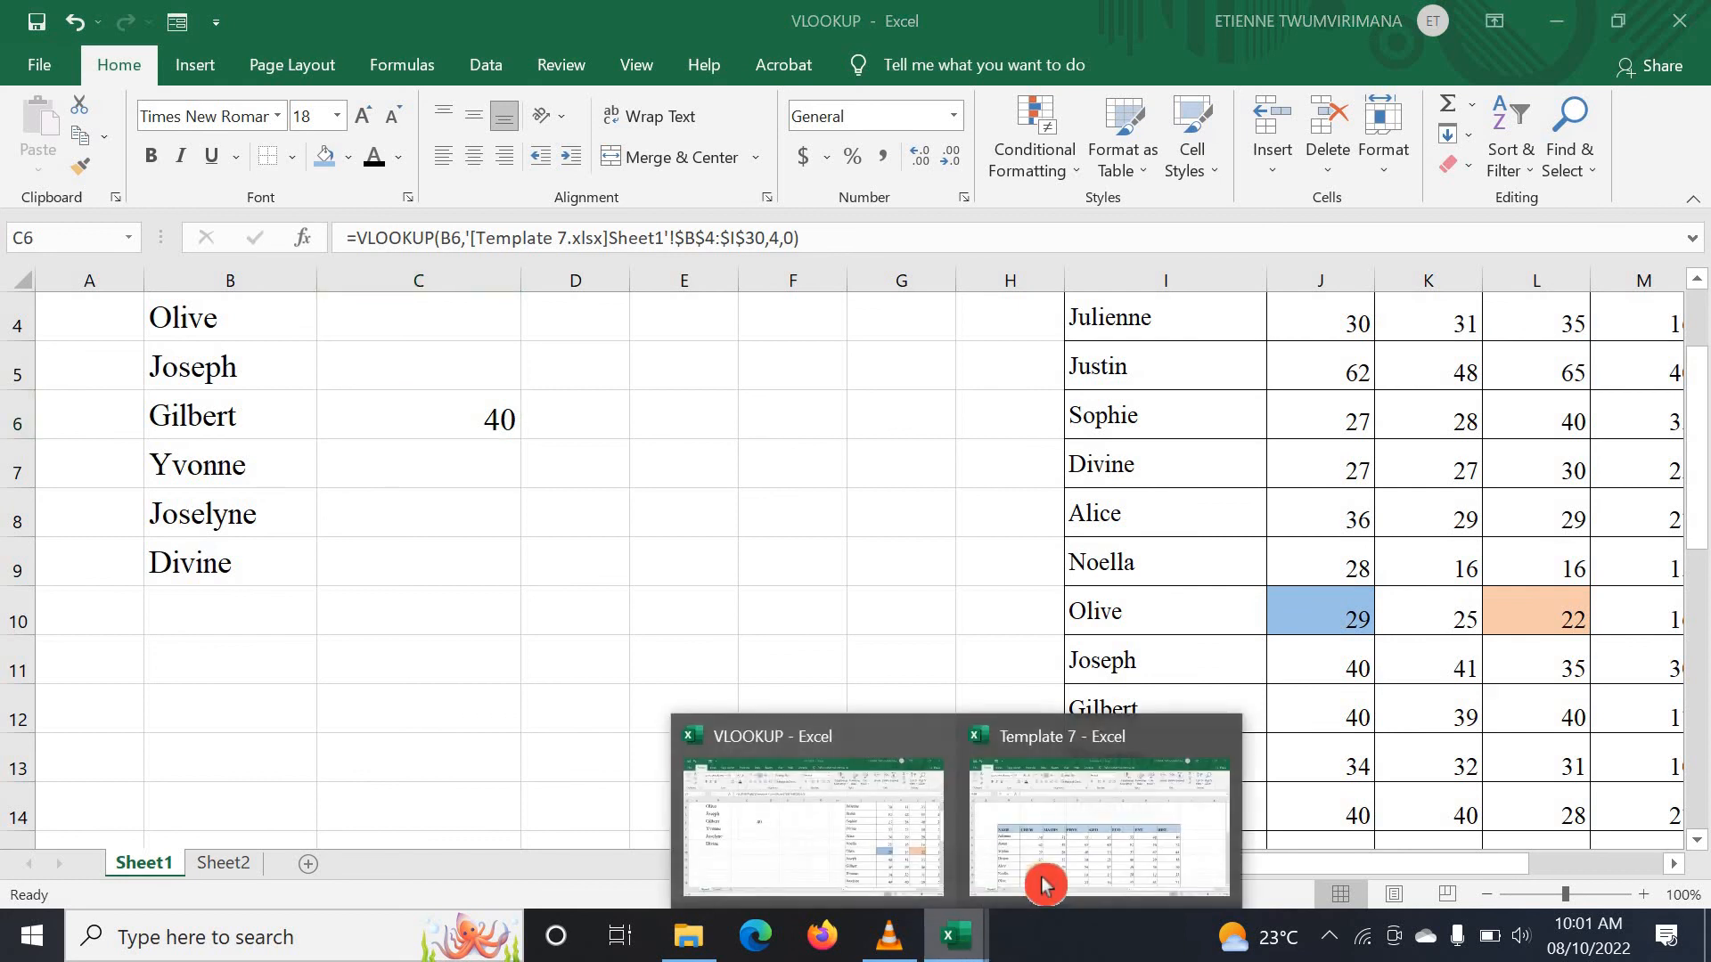
{"action": "left_click", "coordinate": [1108, 851]}
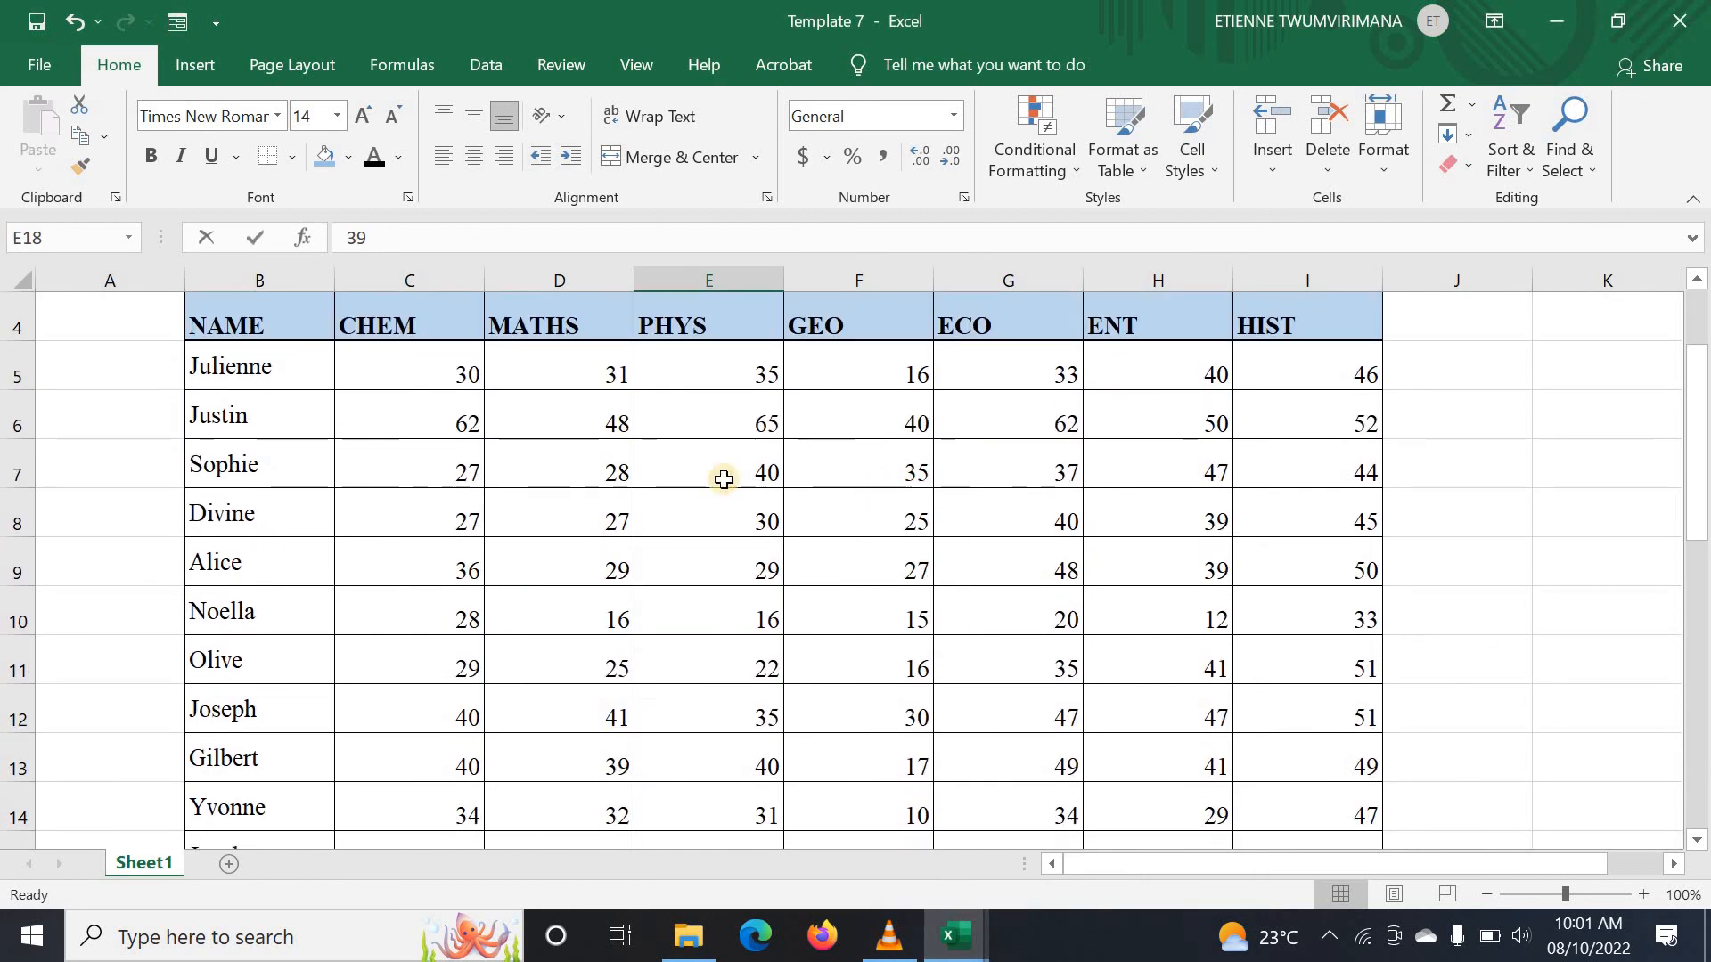
{"action": "left_click", "coordinate": [307, 752]}
{"action": "left_click", "coordinate": [419, 764]}
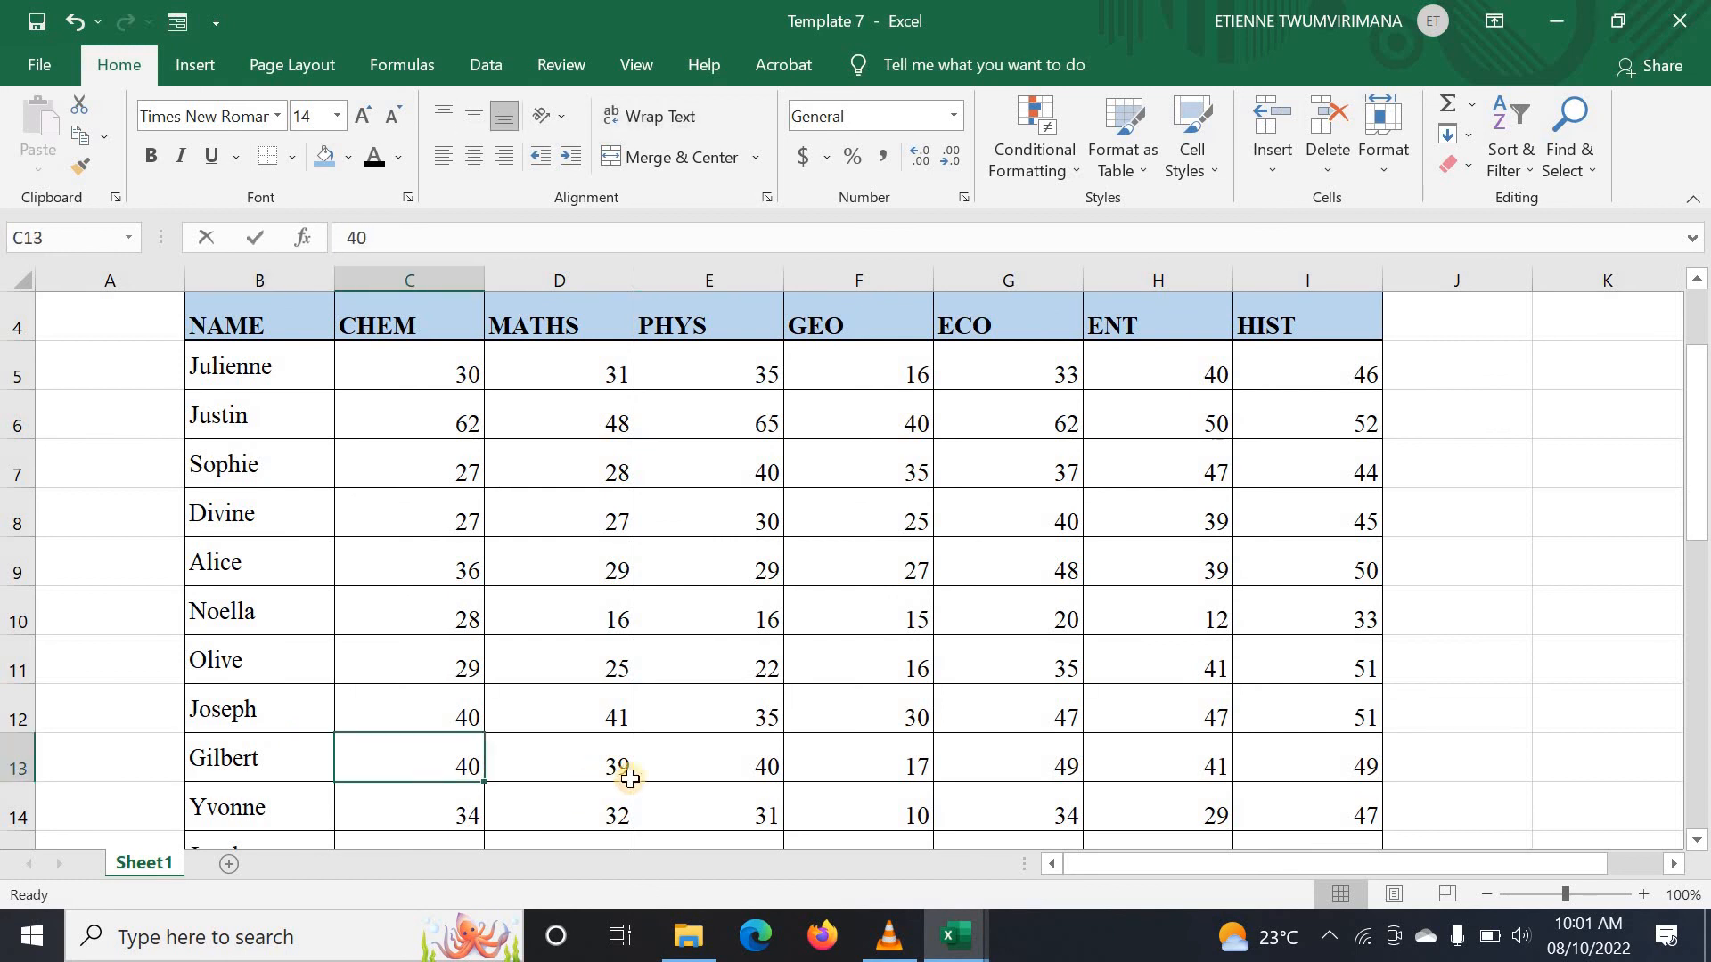
{"action": "left_click", "coordinate": [681, 774]}
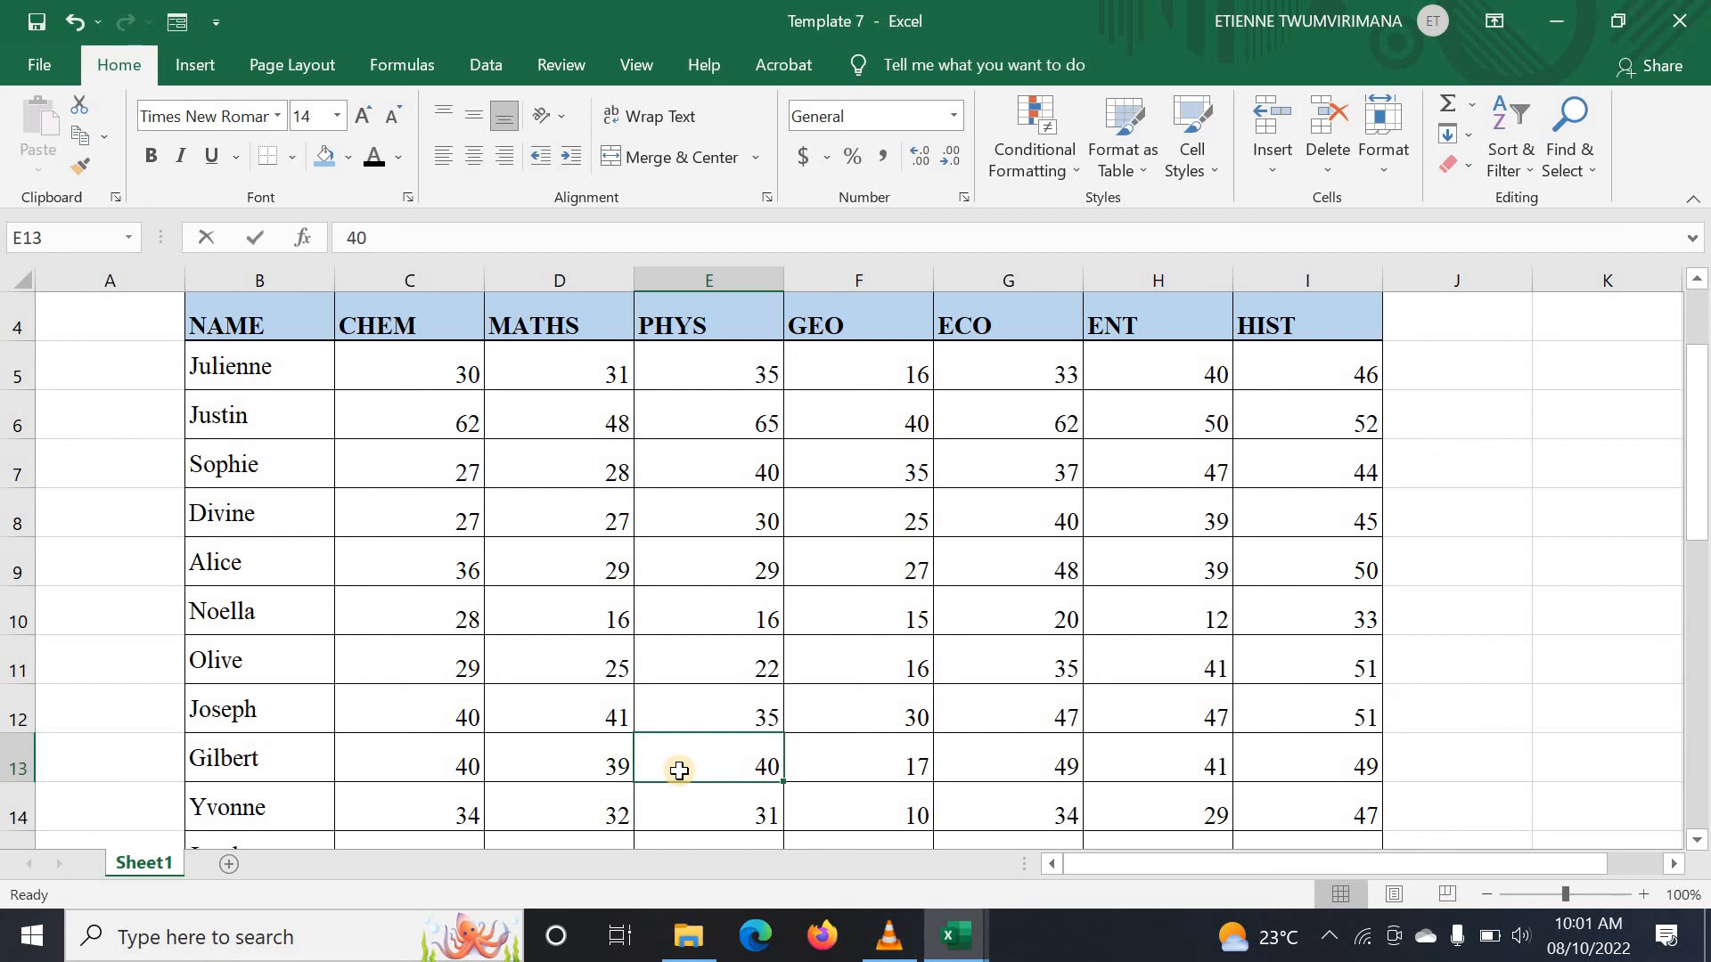
{"action": "type", "text": "5"}
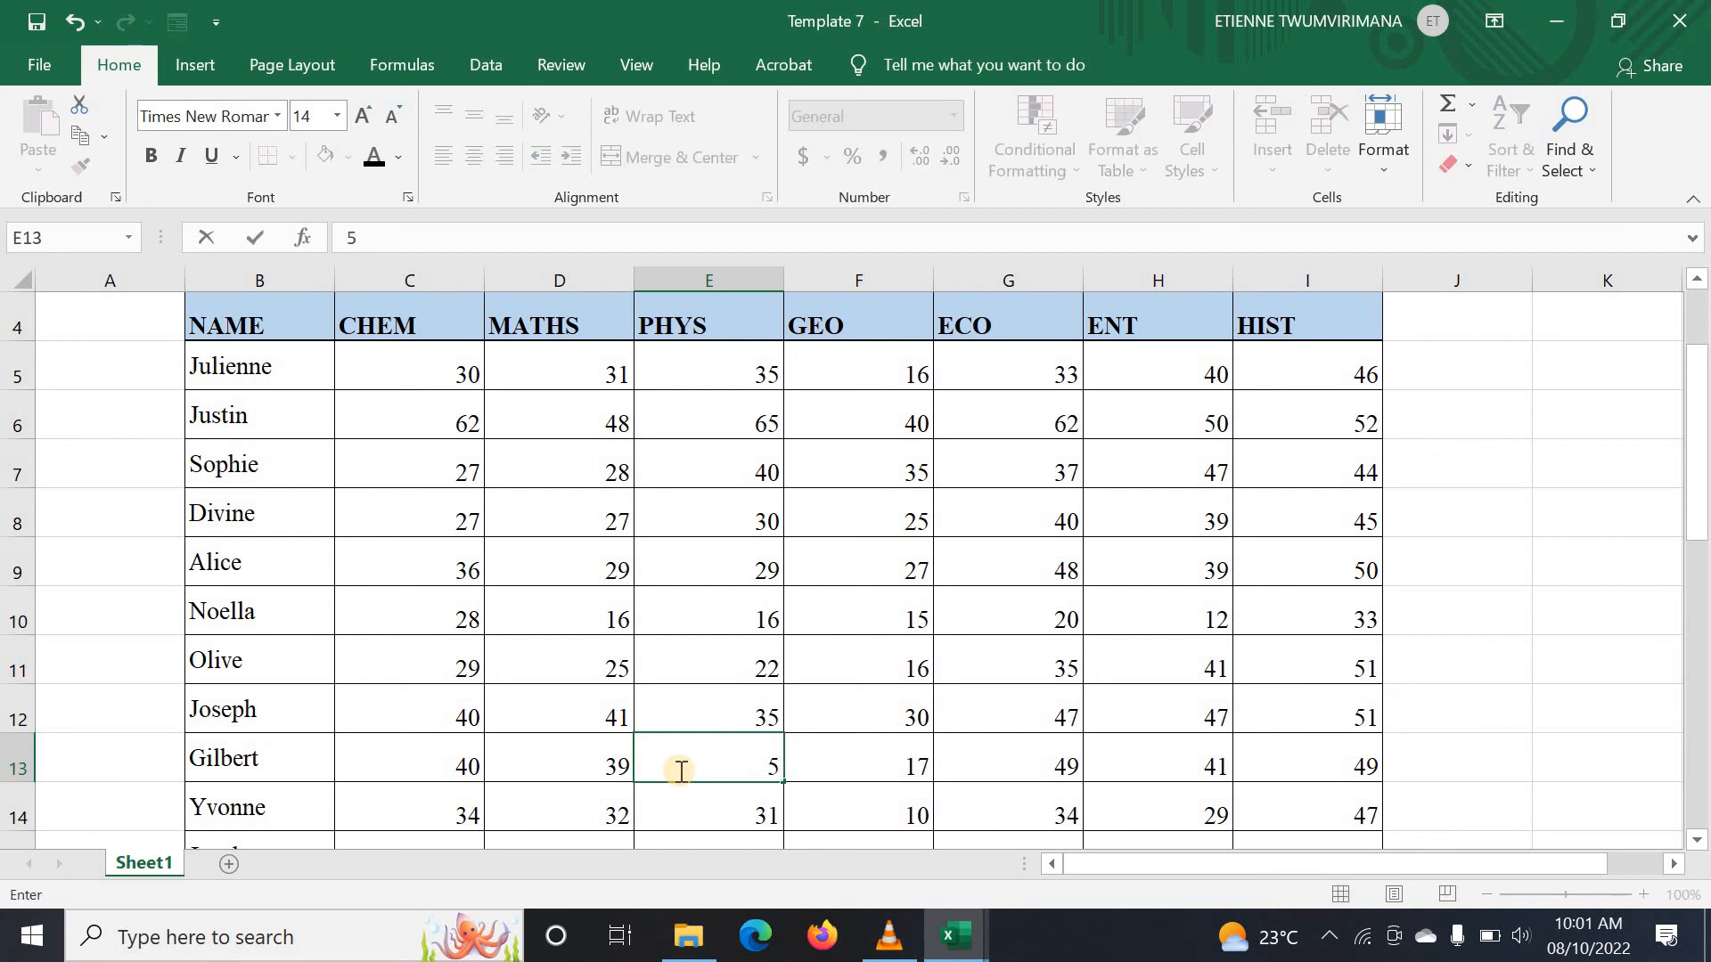
{"action": "type", "text": "0"}
{"action": "left_click", "coordinate": [1614, 754]}
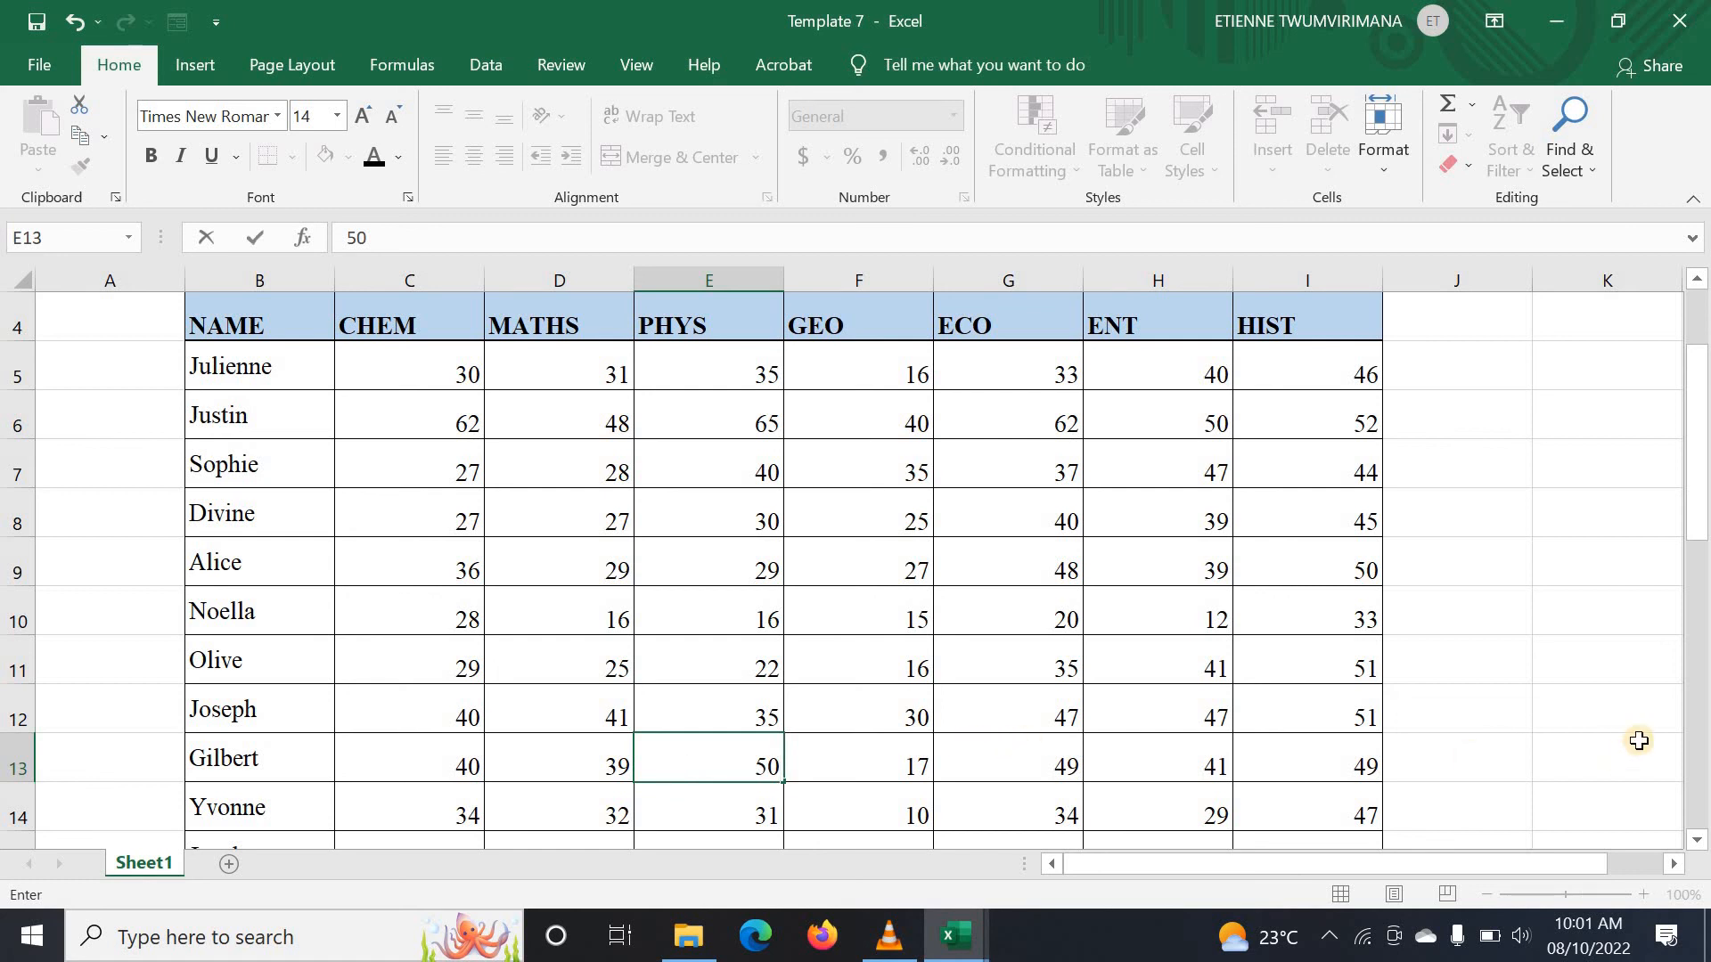
Step: Return to the VLOOKUP workbook and check the linked PHYS result in C6
{"action": "left_click", "coordinate": [953, 935]}
{"action": "left_click", "coordinate": [816, 773]}
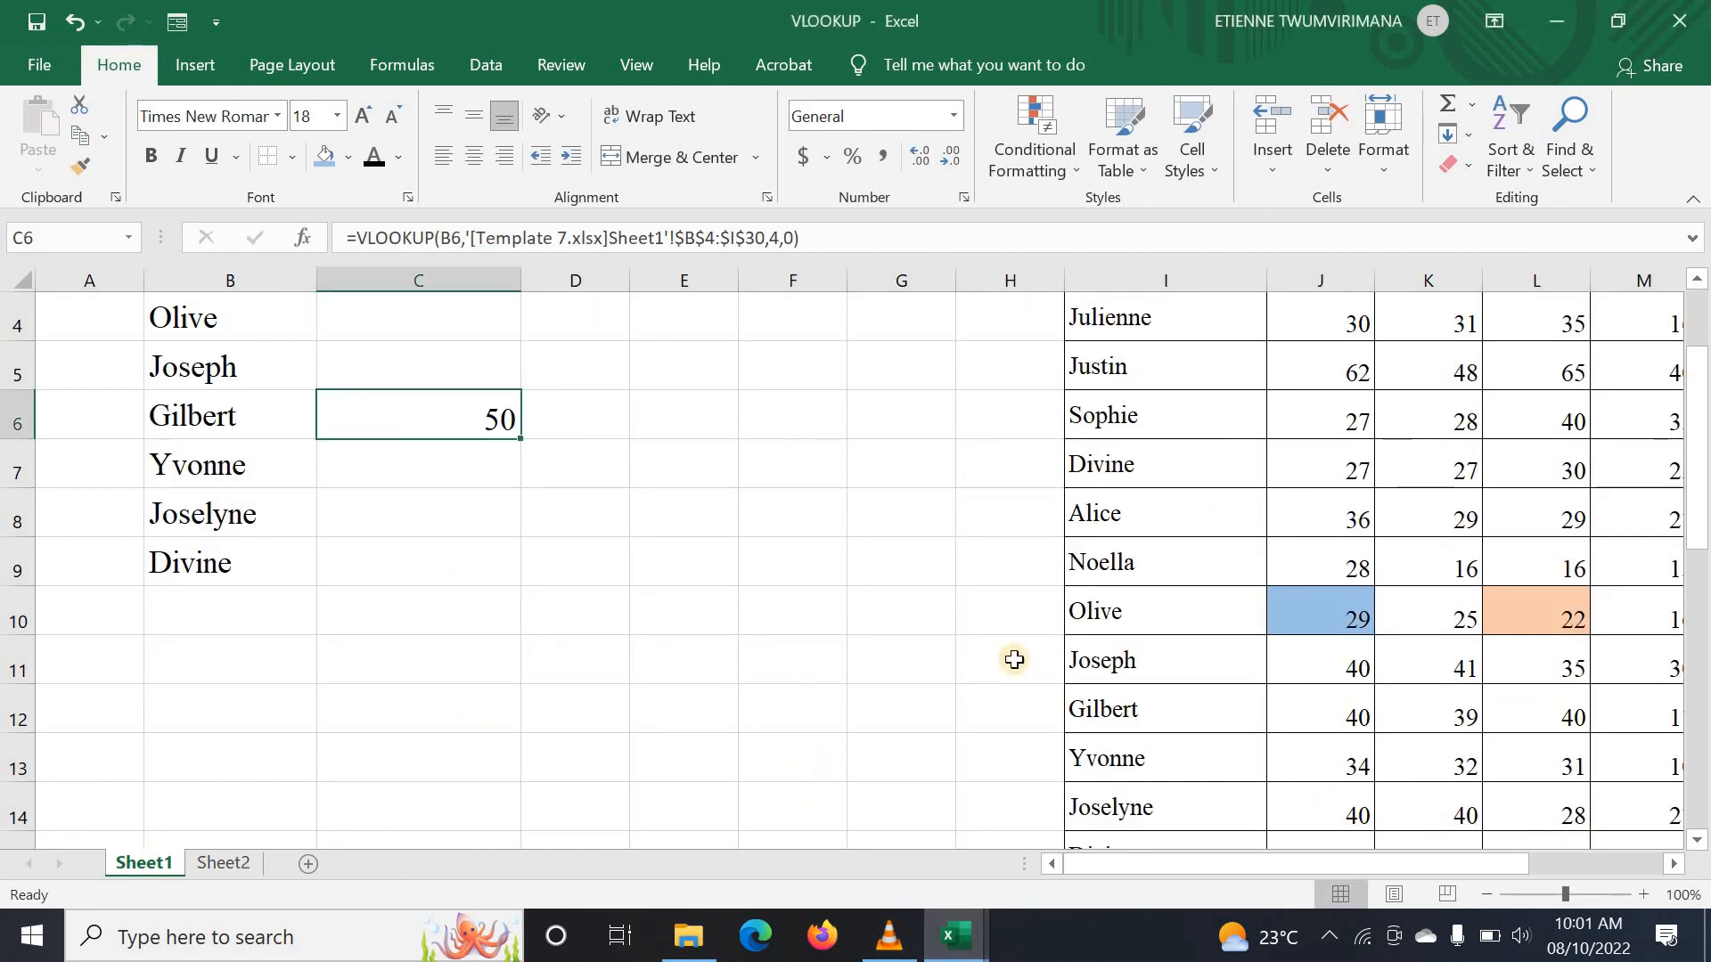
{"action": "left_click", "coordinate": [352, 445]}
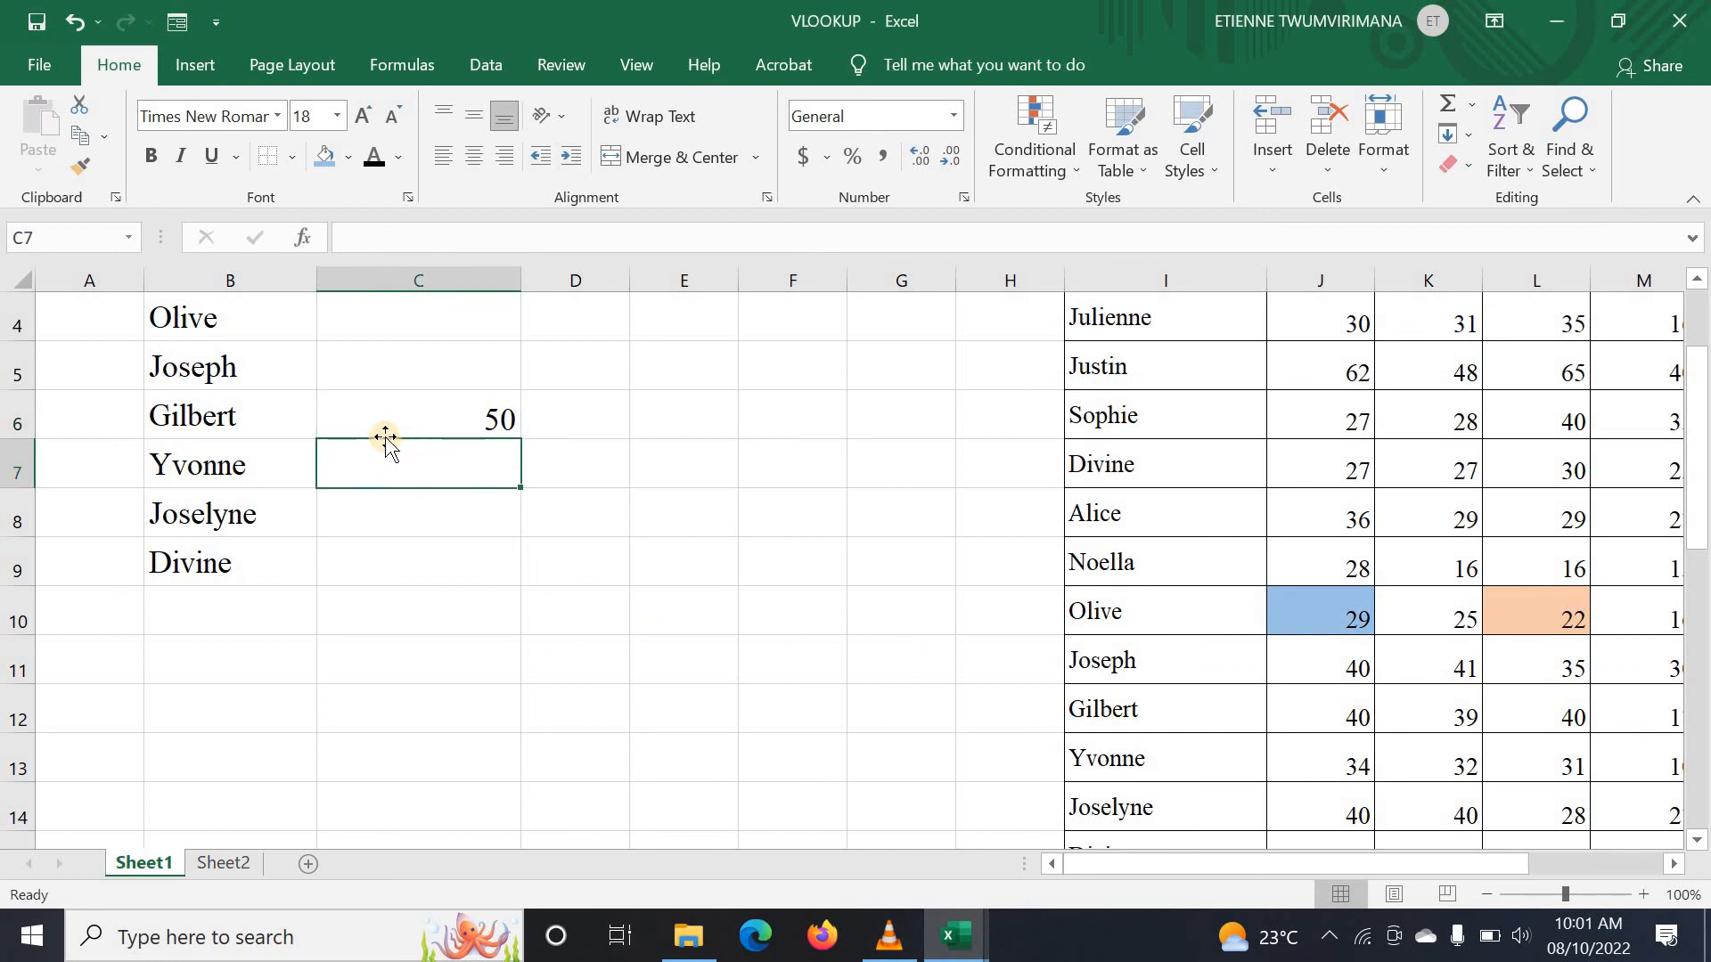
{"action": "left_click", "coordinate": [385, 433]}
{"action": "left_click", "coordinate": [436, 508]}
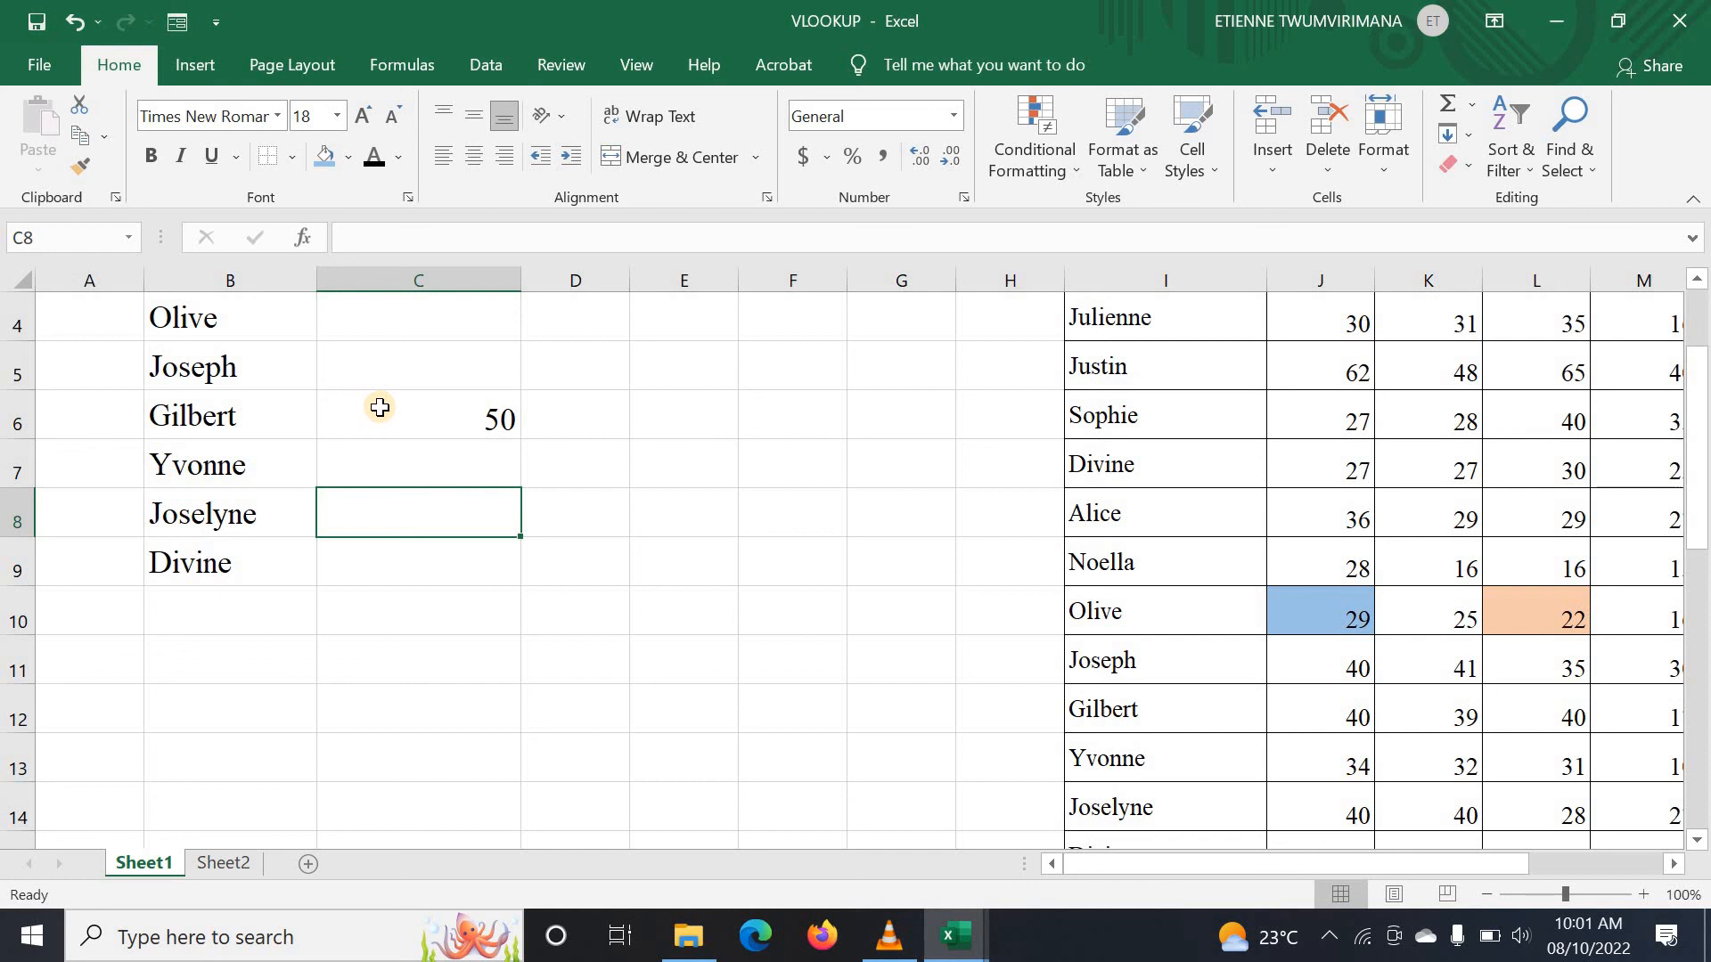
{"action": "left_click", "coordinate": [461, 554]}
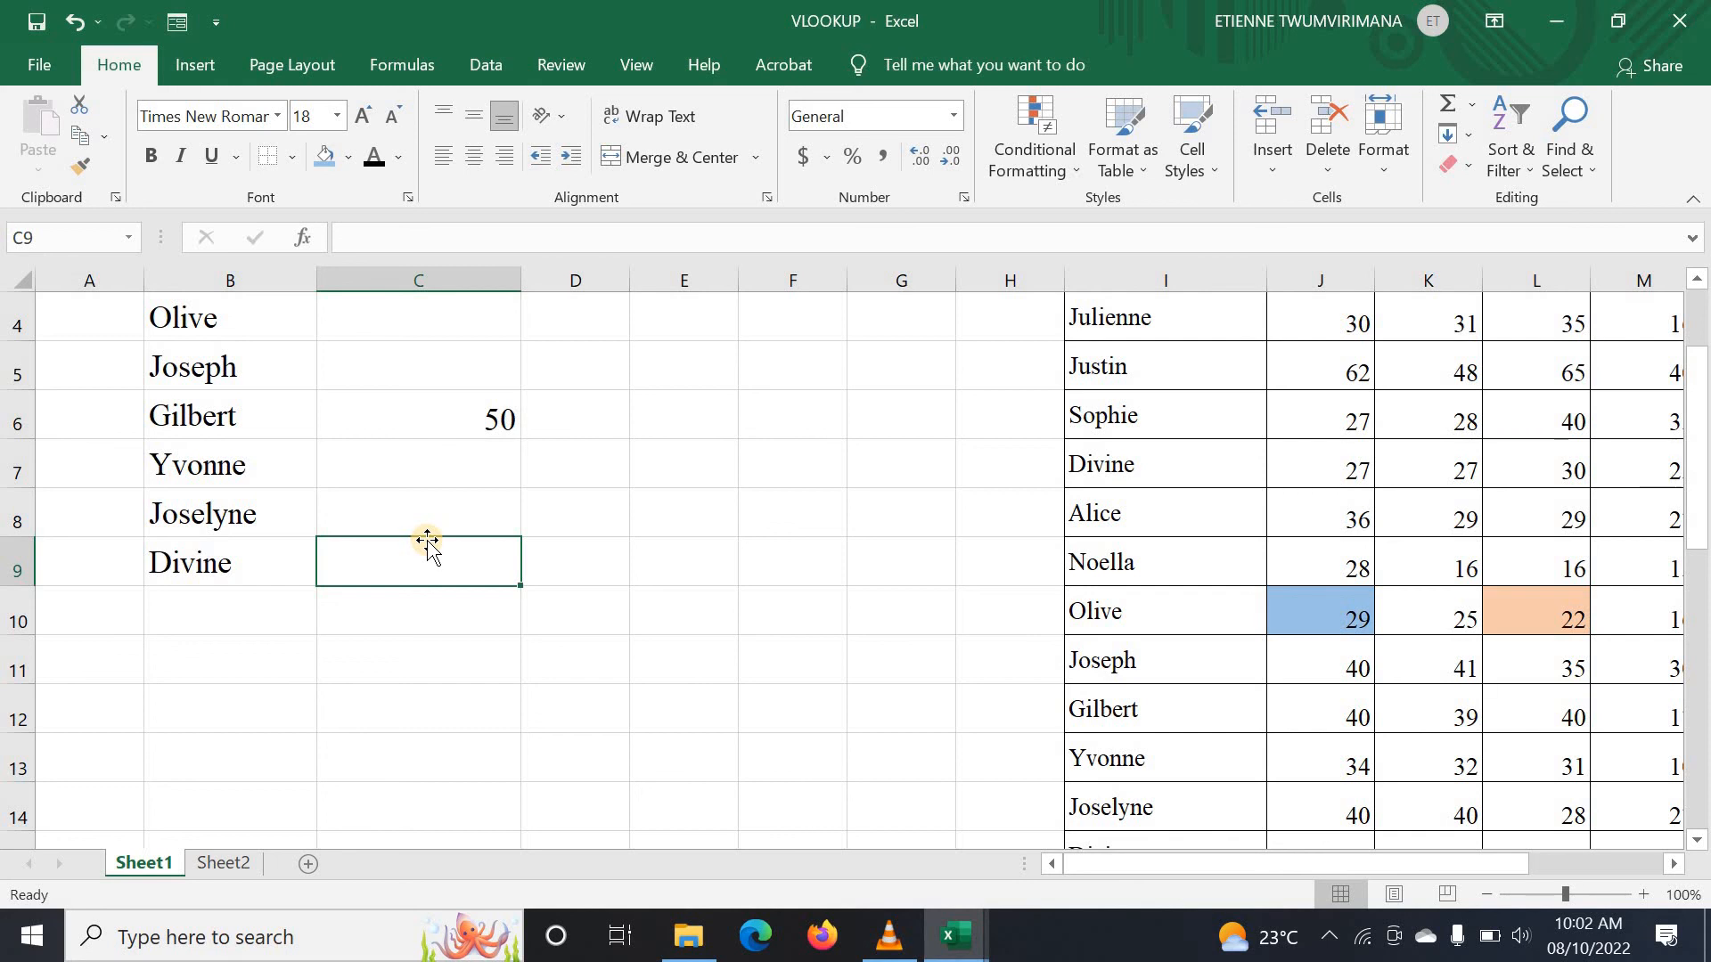
{"action": "scroll", "coordinate": [468, 542], "scroll_direction": "up", "scroll_amount": 1}
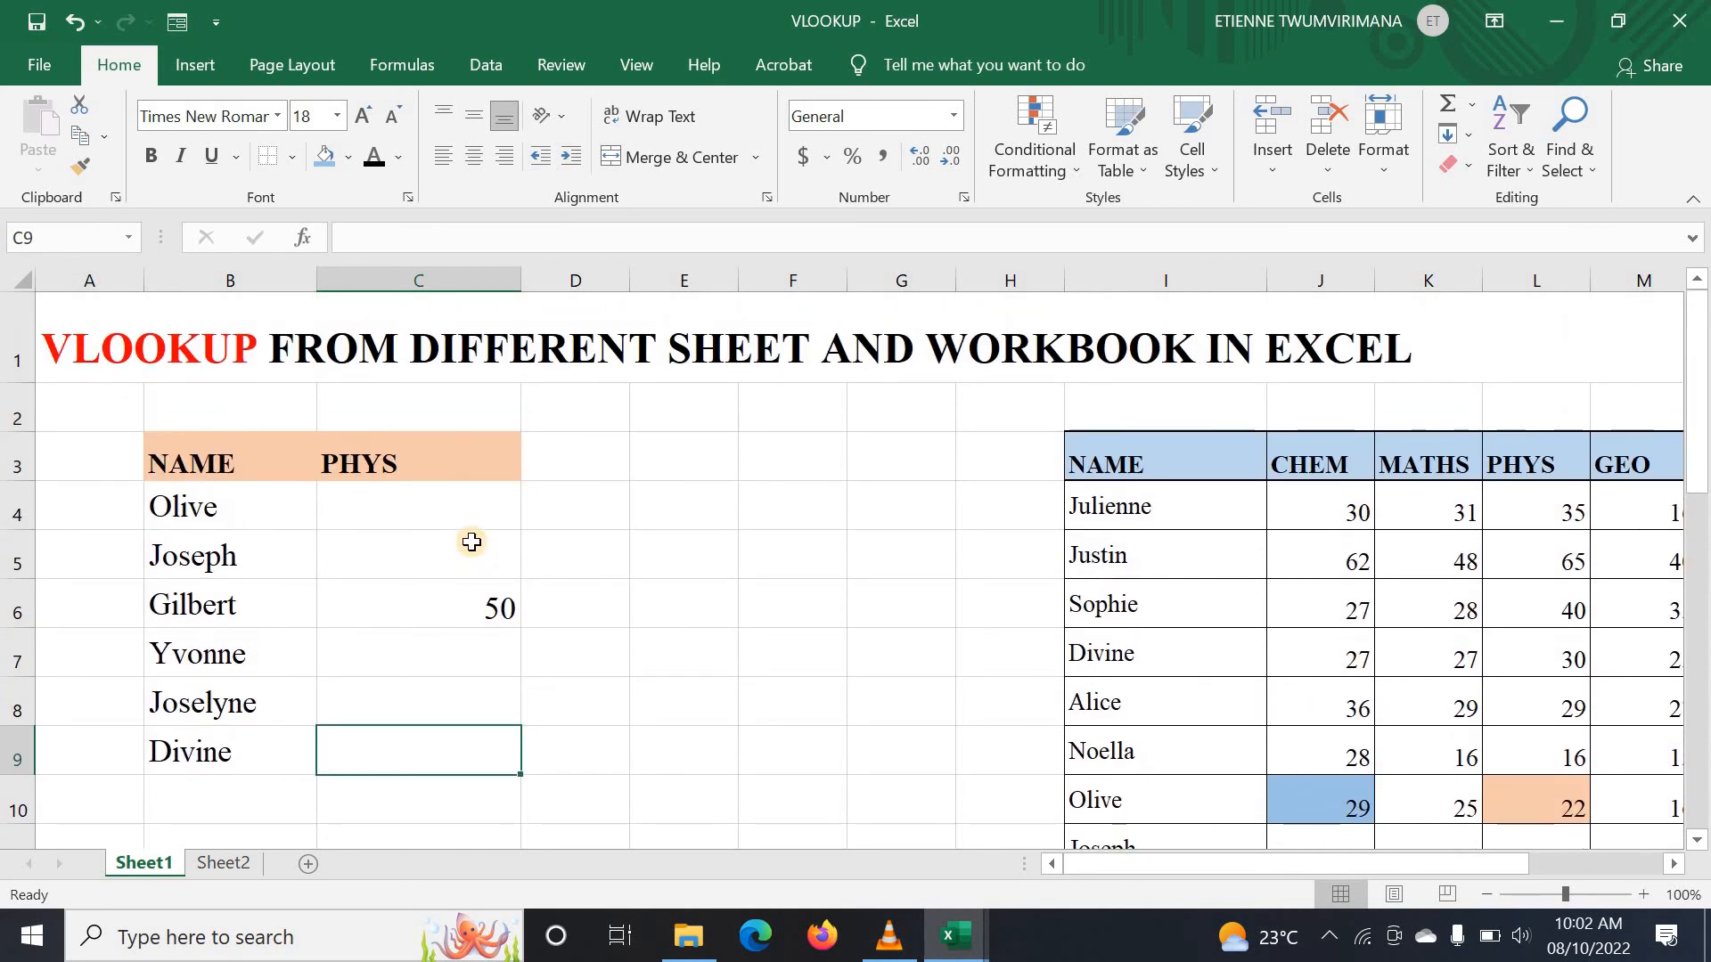